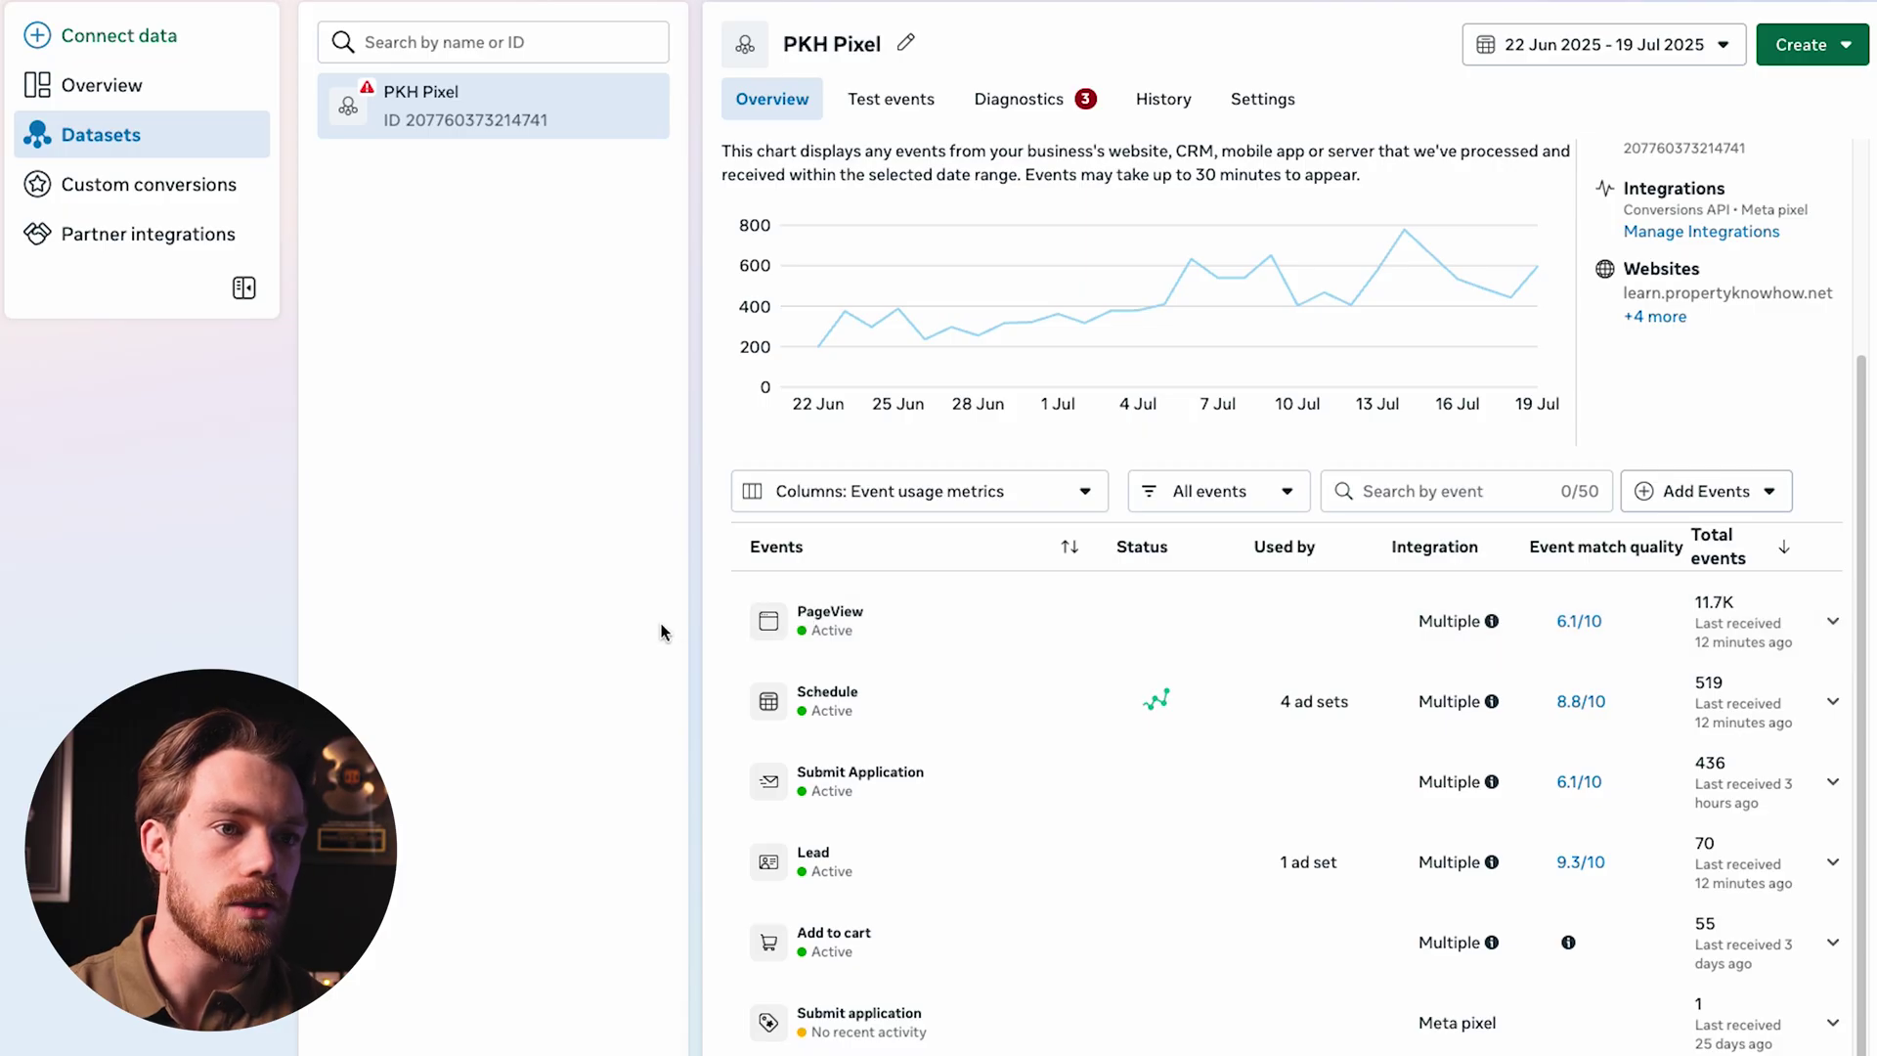
# - Expand the Schedule event's summary and box its event match quality score and the column heading in red
pyautogui.click(1052, 702)
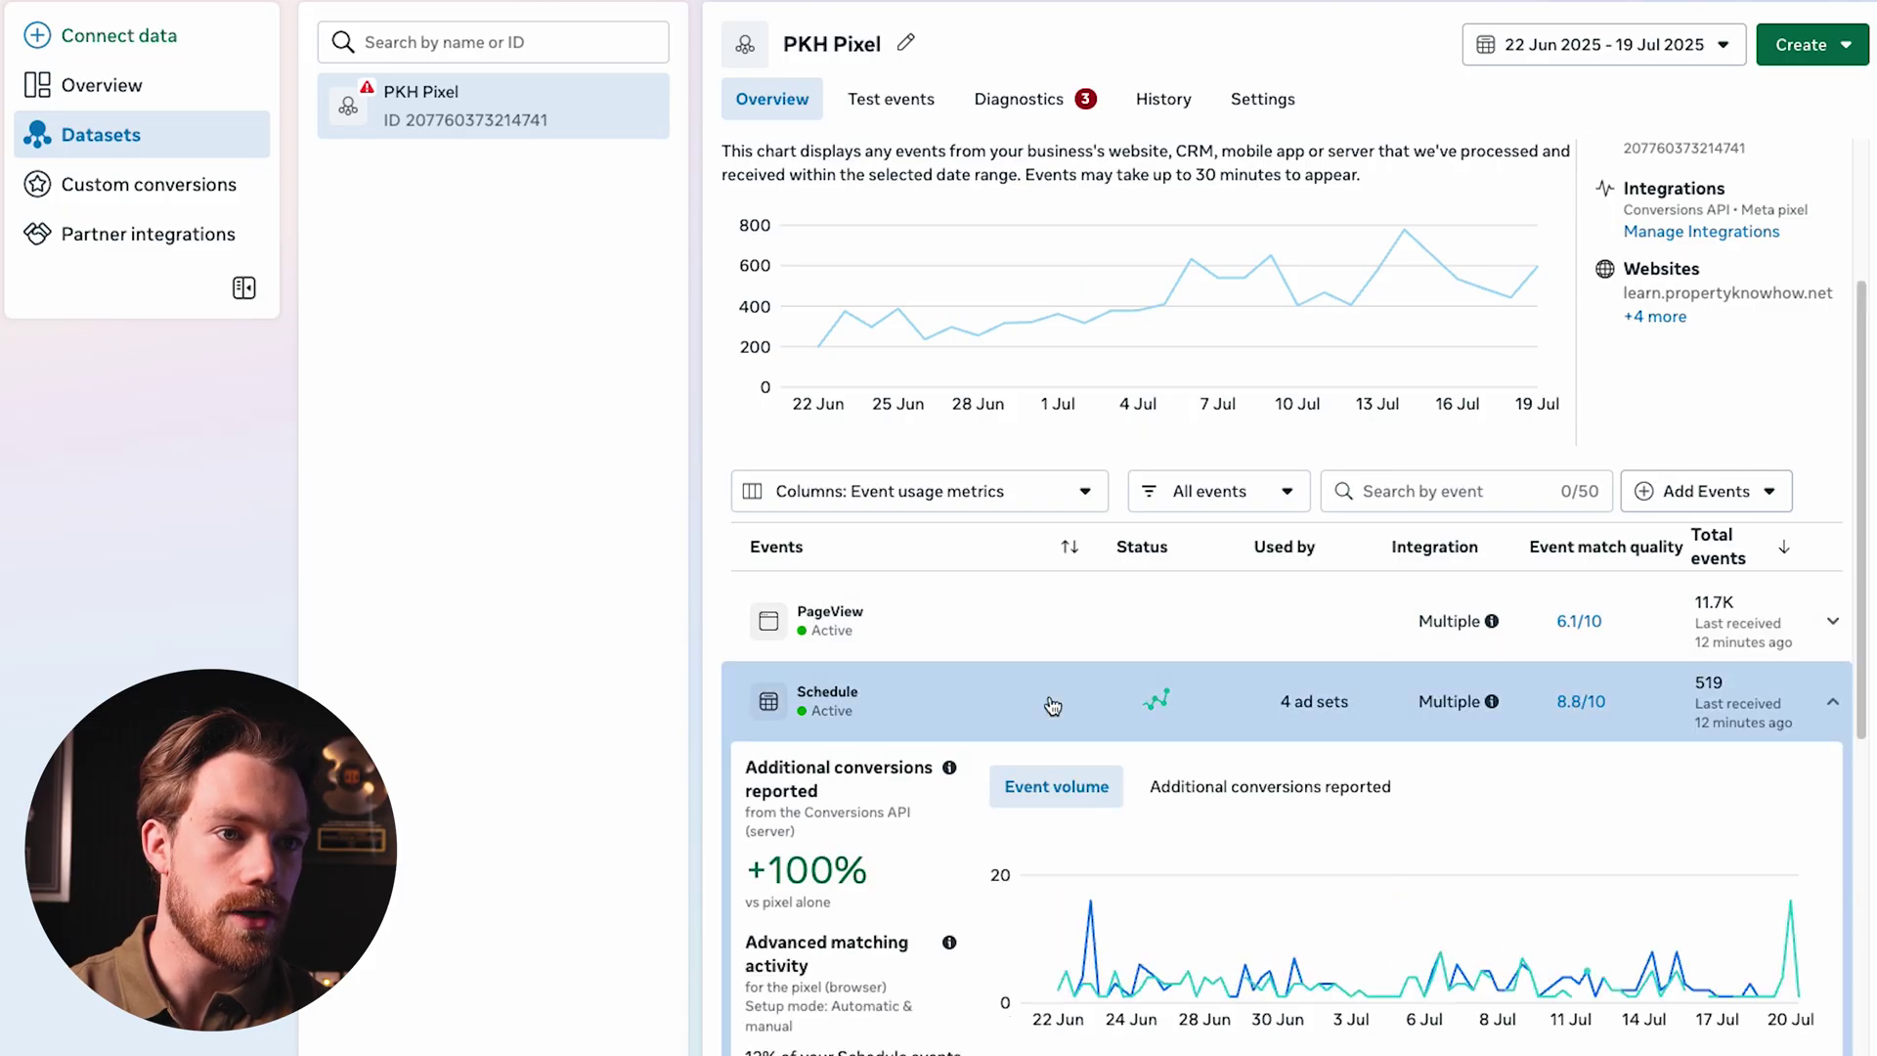
pyautogui.scroll(-4, 1050, 702)
pyautogui.scroll(2, 1248, 608)
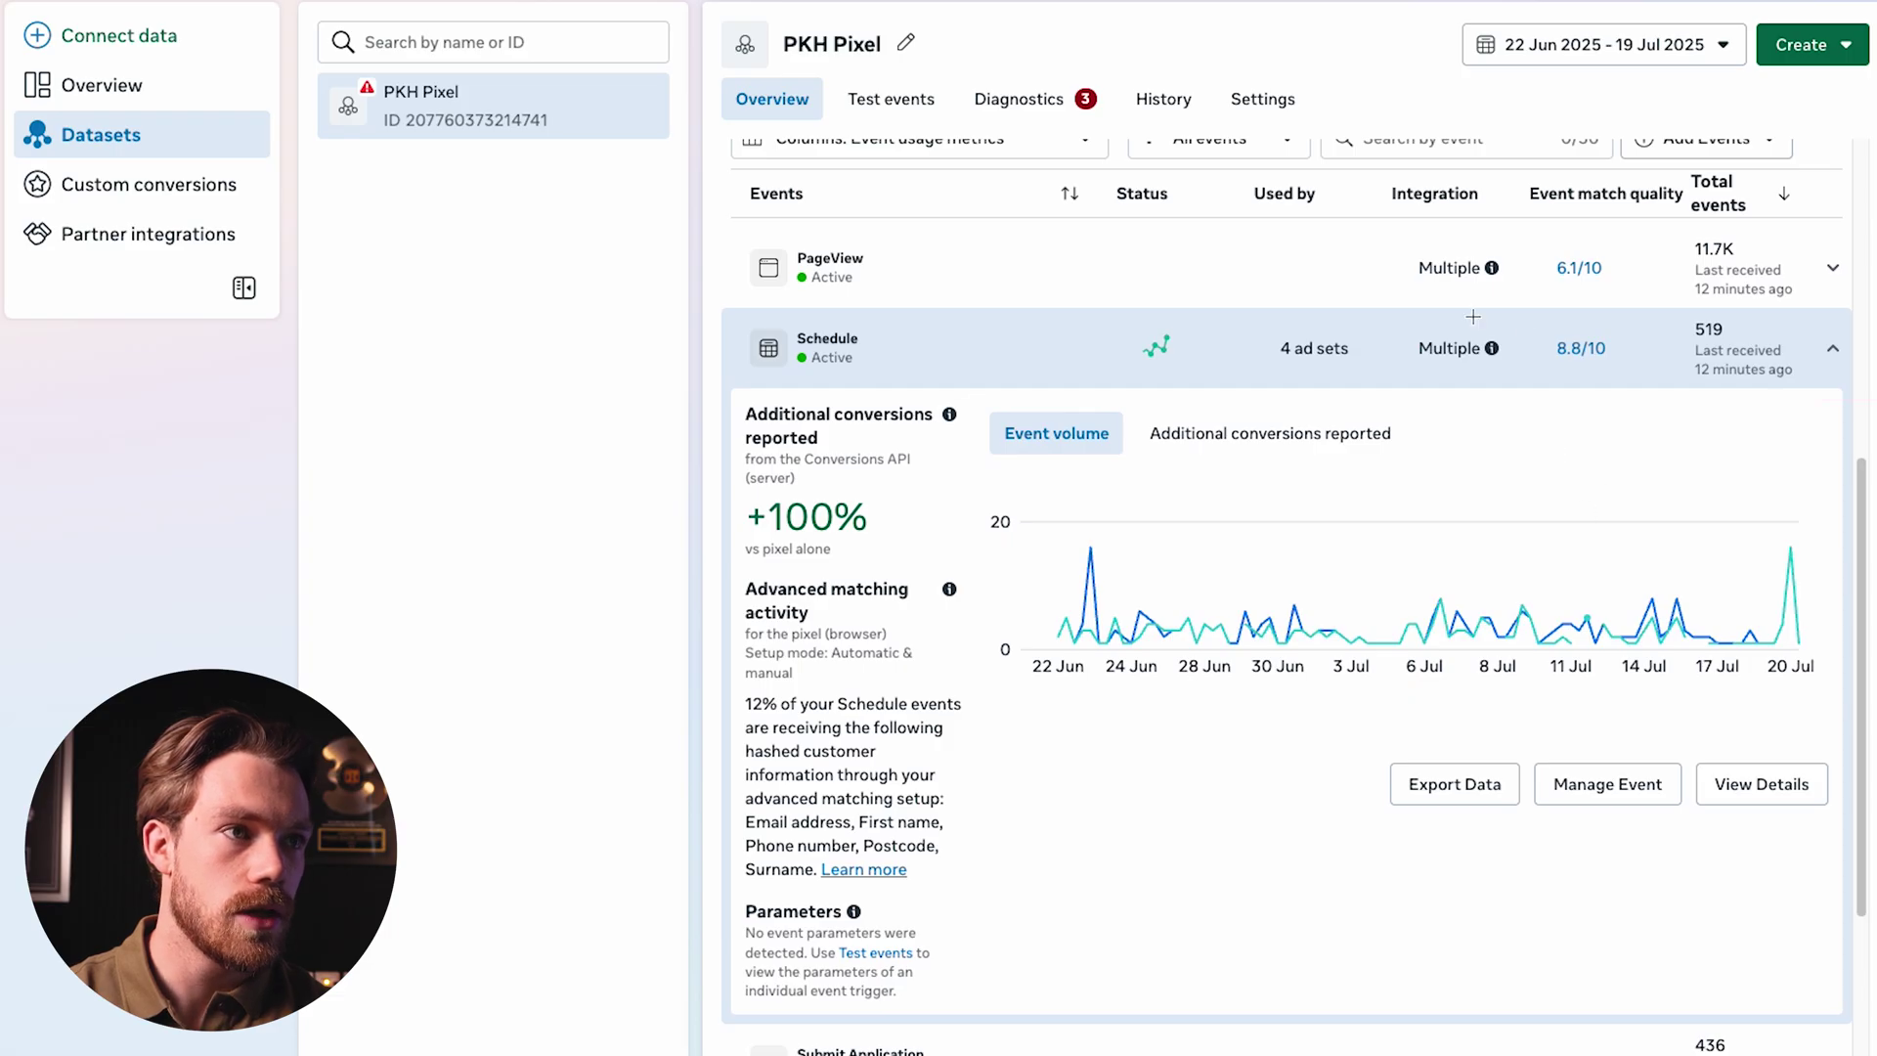
pyautogui.moveTo(1633, 319)
pyautogui.mouseDown()
pyautogui.moveTo(1522, 317)
pyautogui.moveTo(1525, 371)
pyautogui.moveTo(1664, 377)
pyautogui.moveTo(1648, 320)
pyautogui.mouseUp()
pyautogui.moveTo(1514, 175)
pyautogui.mouseDown()
pyautogui.moveTo(1593, 223)
pyautogui.moveTo(1690, 207)
pyautogui.moveTo(1678, 169)
pyautogui.moveTo(1519, 174)
pyautogui.mouseUp()
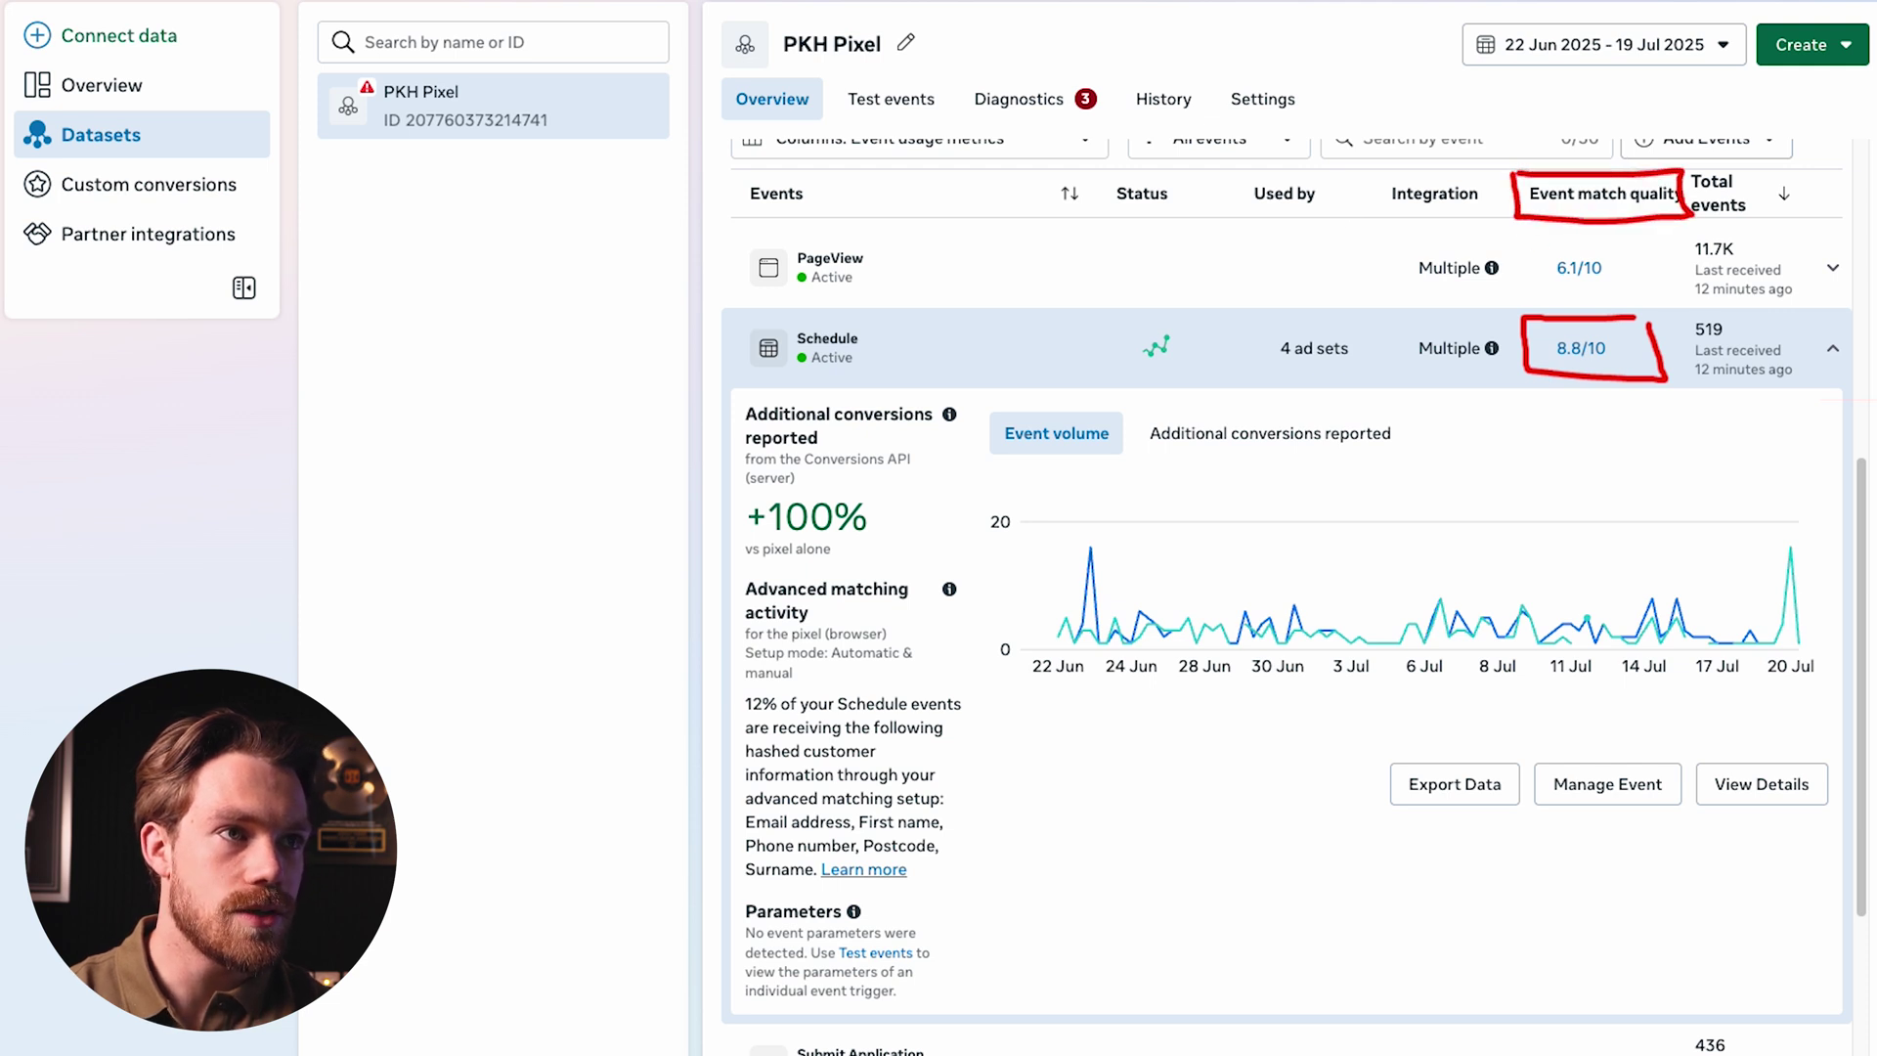
pyautogui.click(1838, 345)
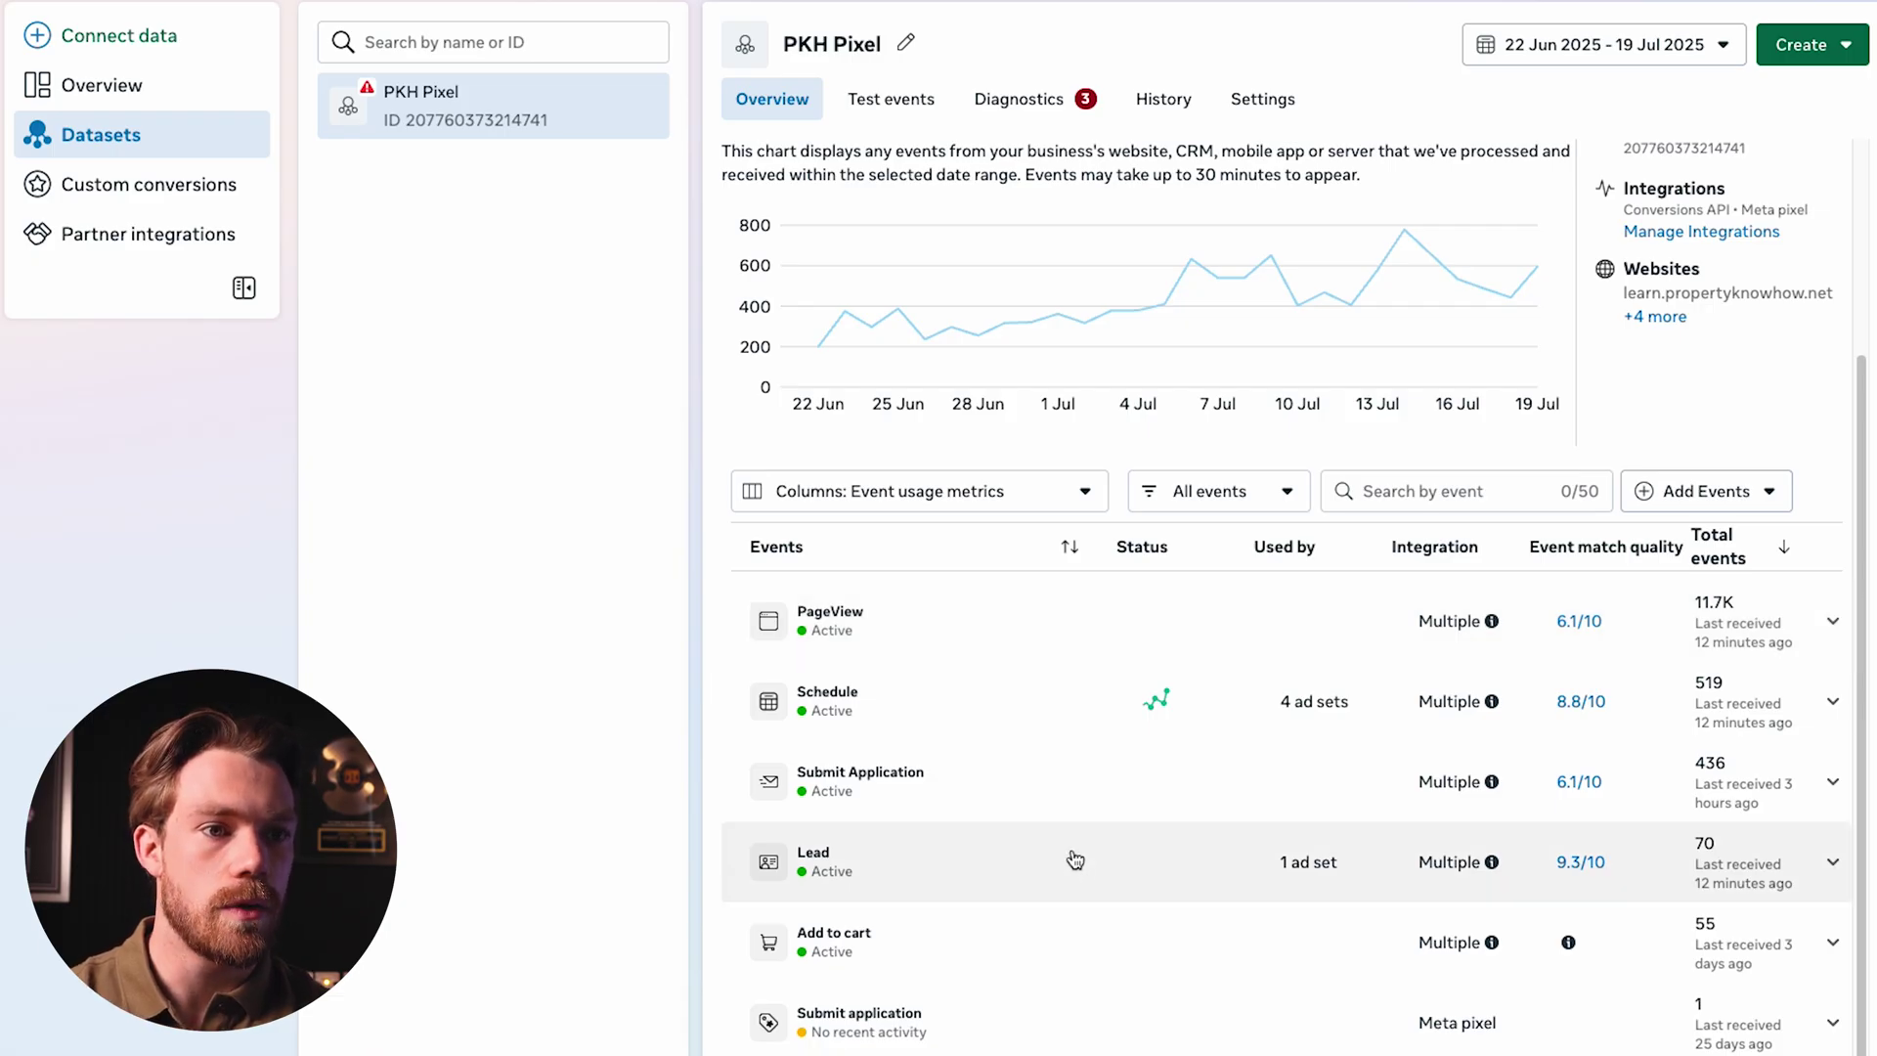
# - Open the Schedule event's full details and show the shared parameters of its event quality
pyautogui.click(1062, 729)
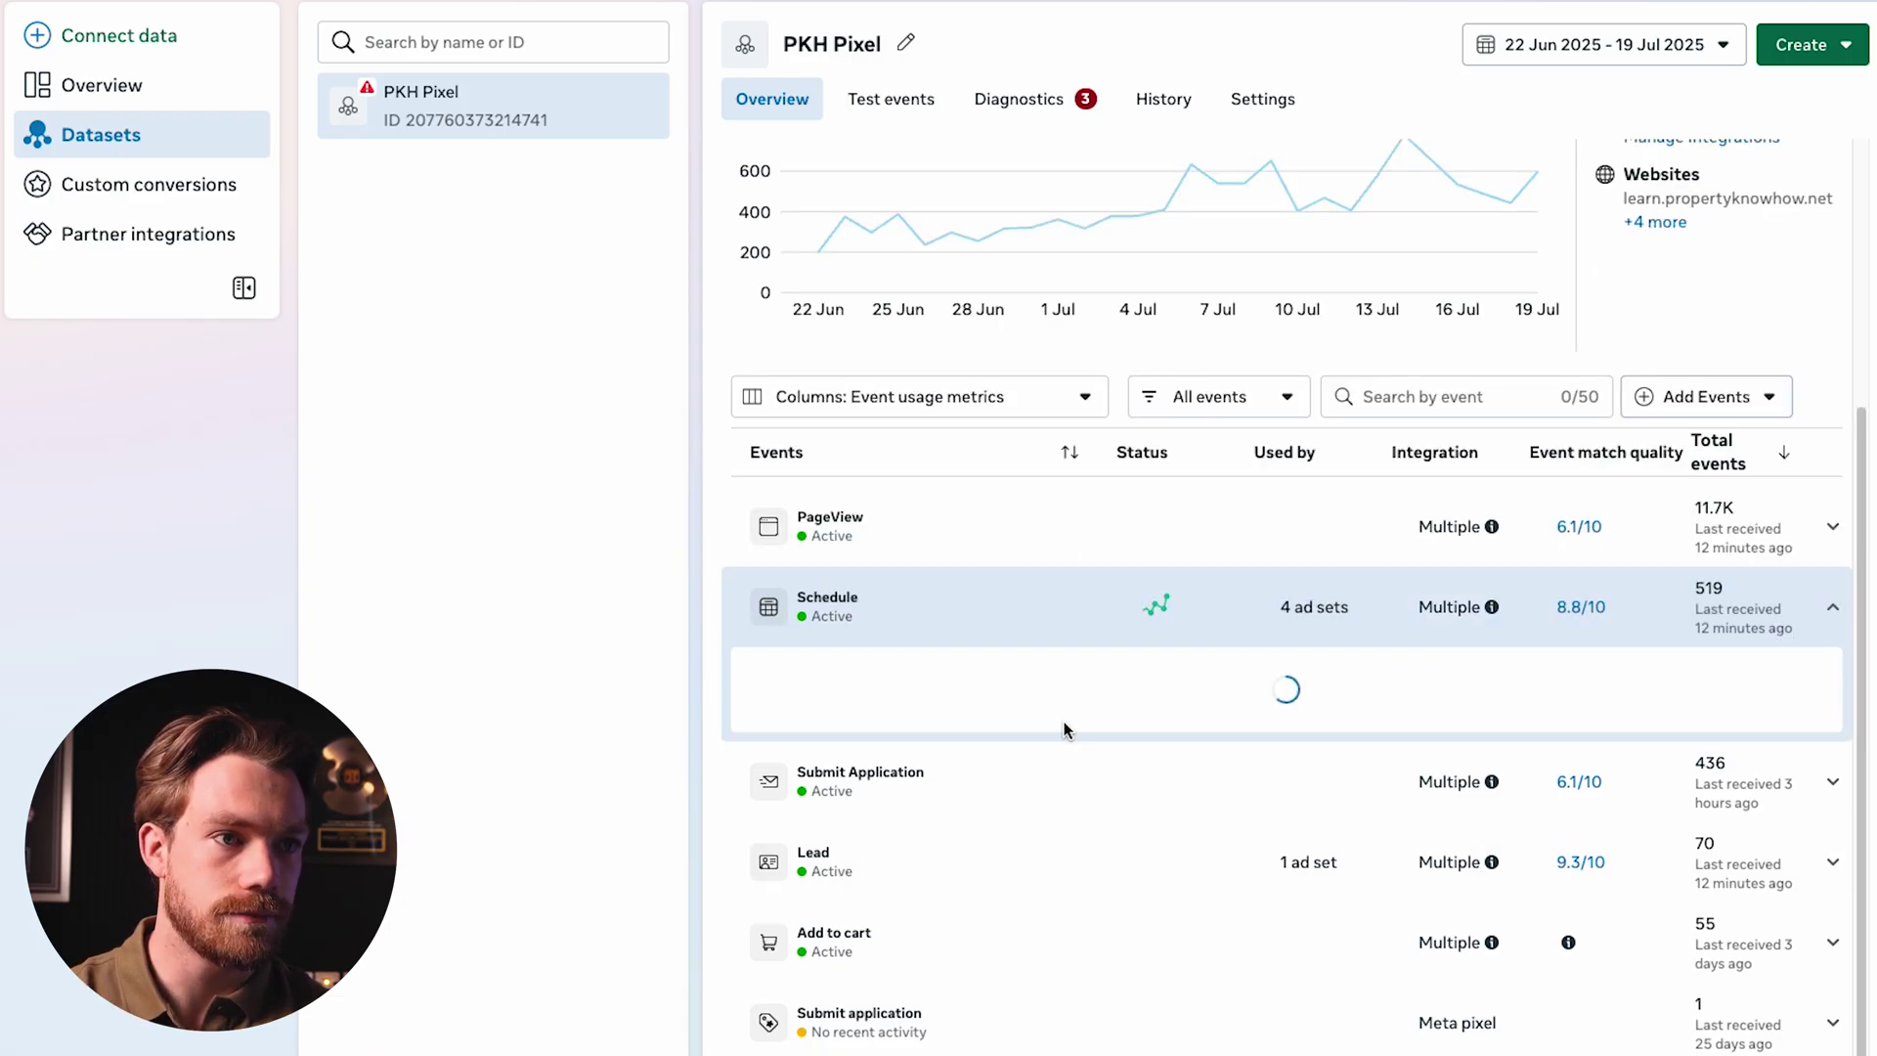
pyautogui.click(1733, 788)
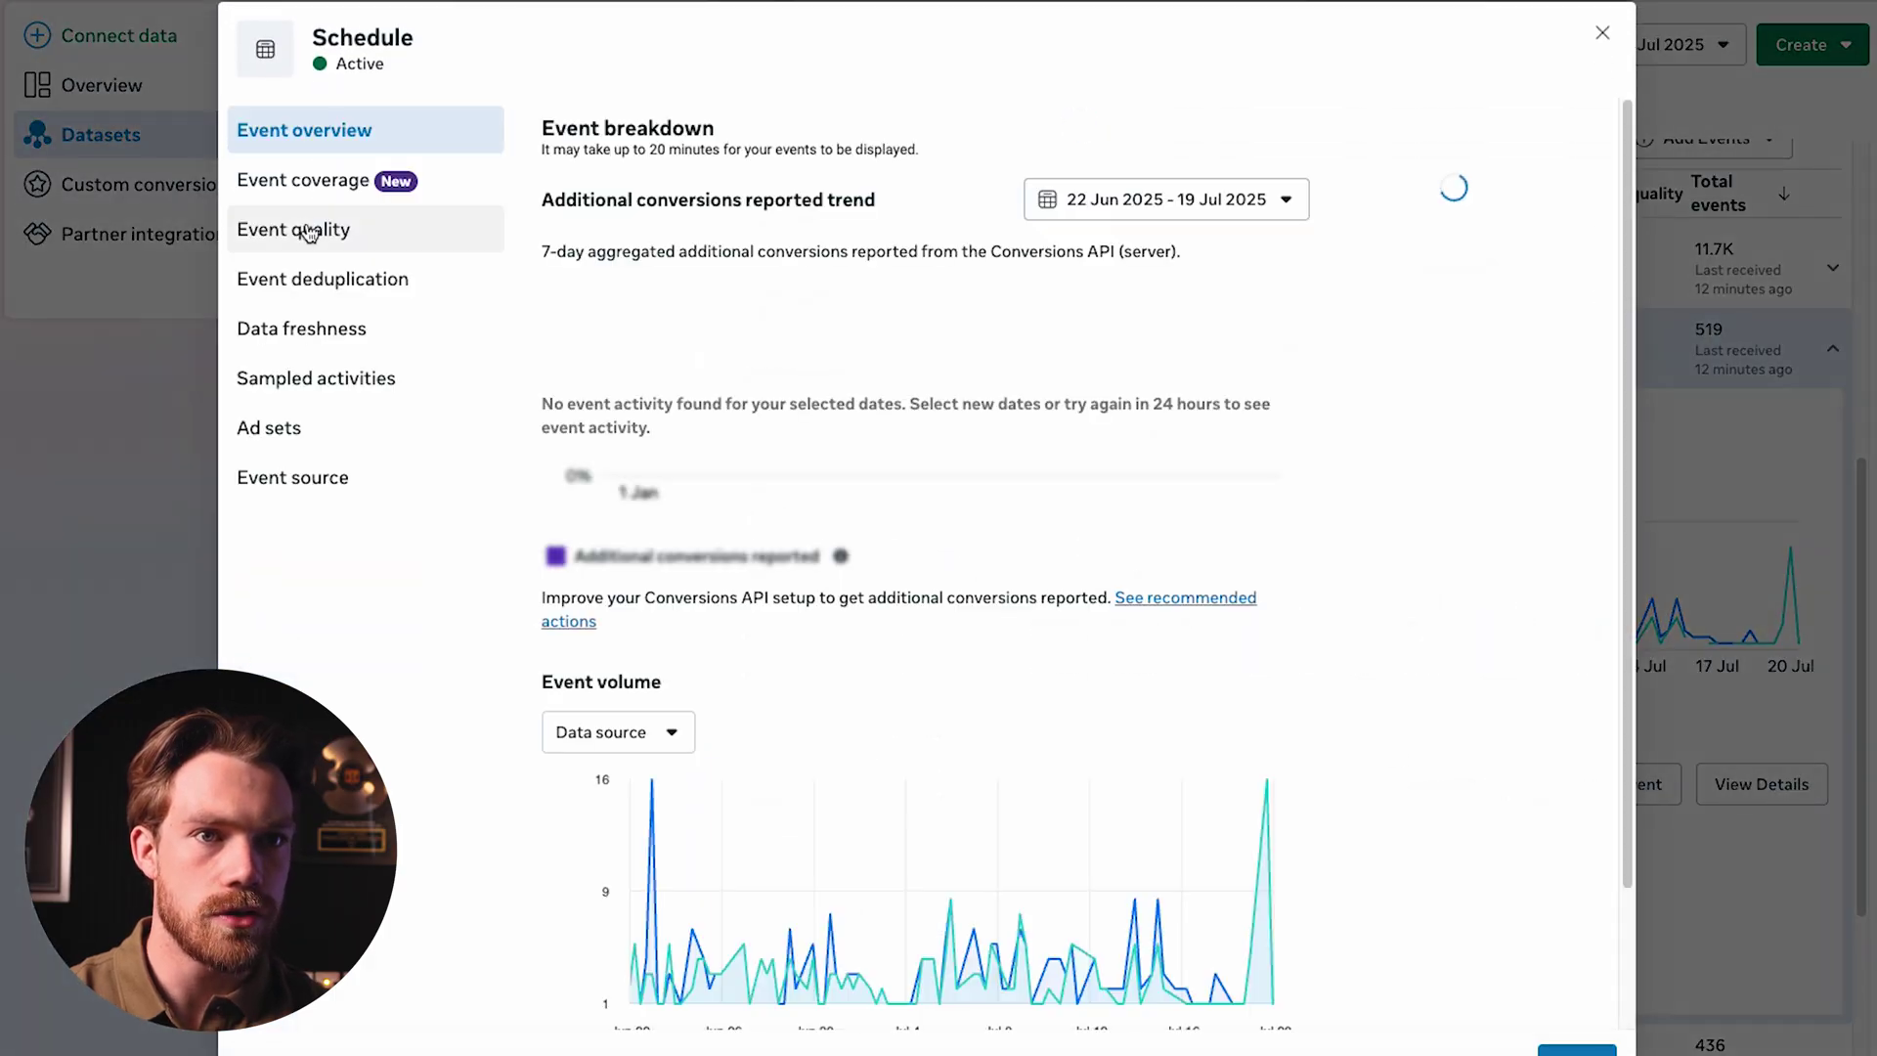
pyautogui.click(305, 229)
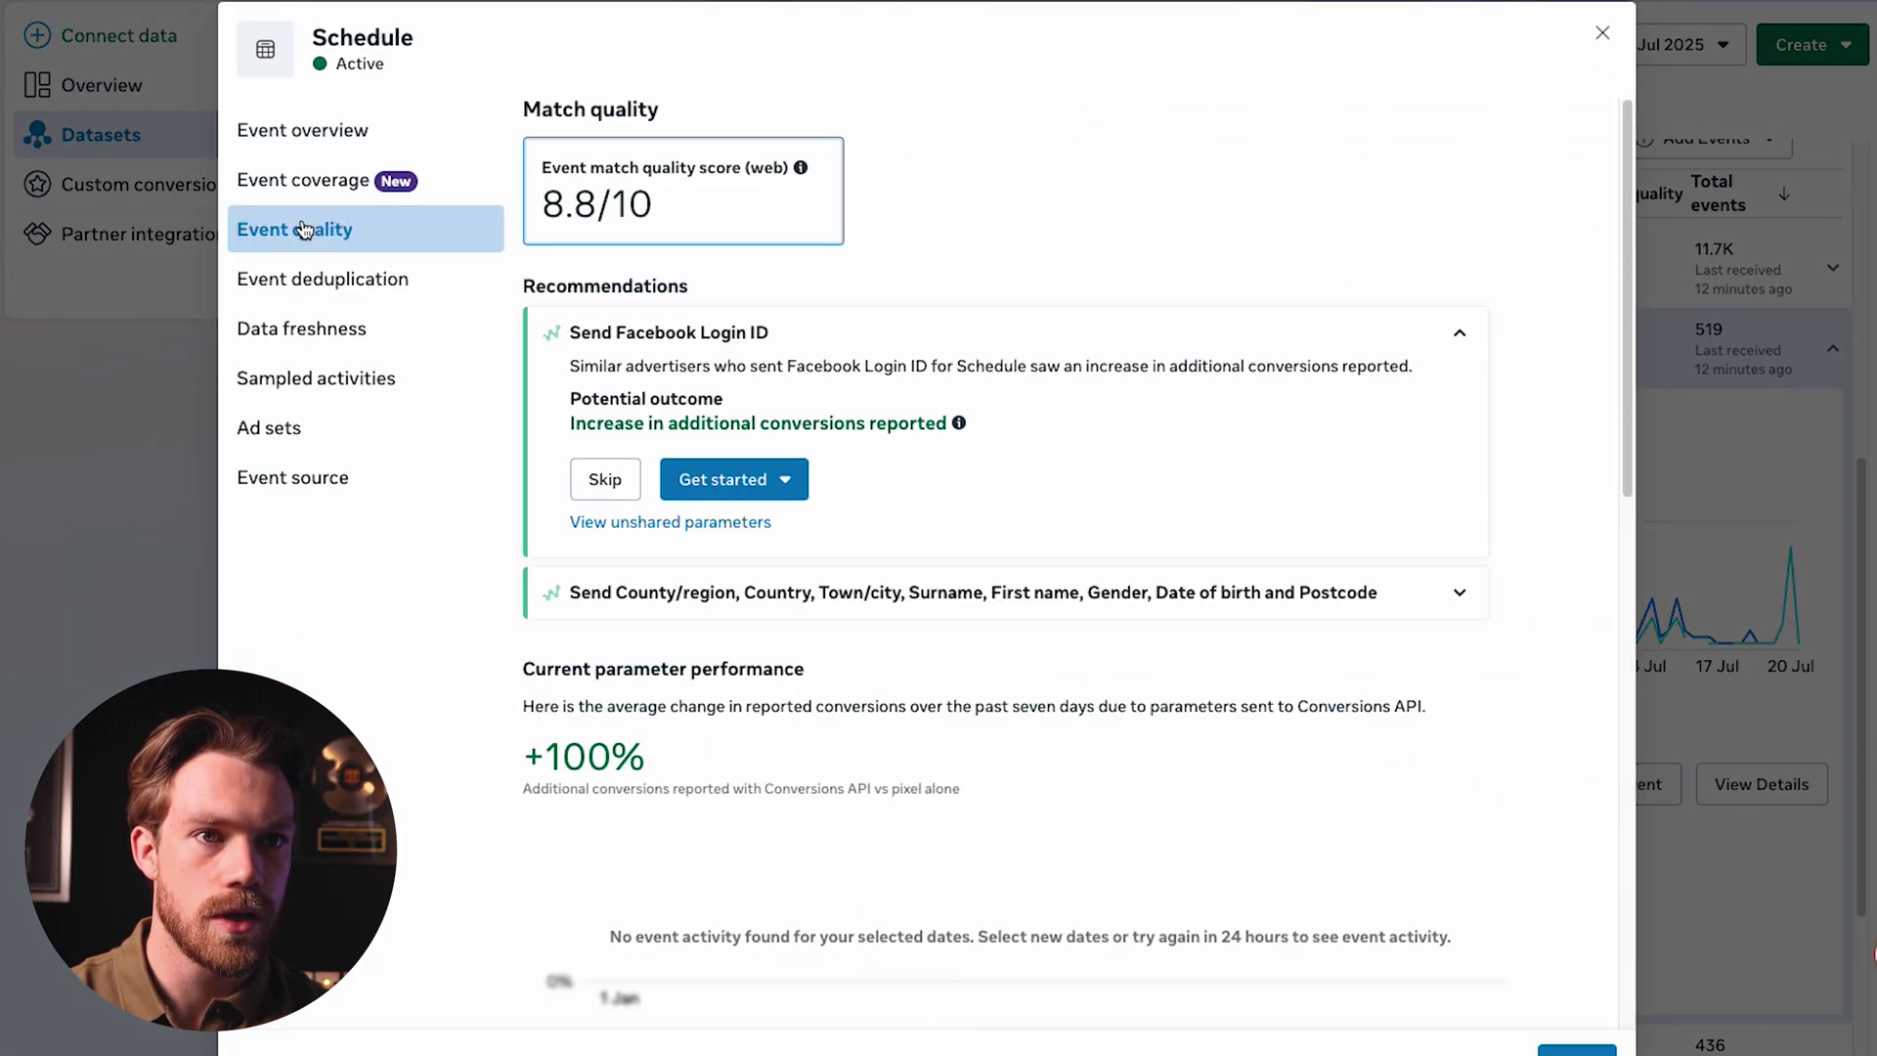
pyautogui.scroll(-7, 1094, 352)
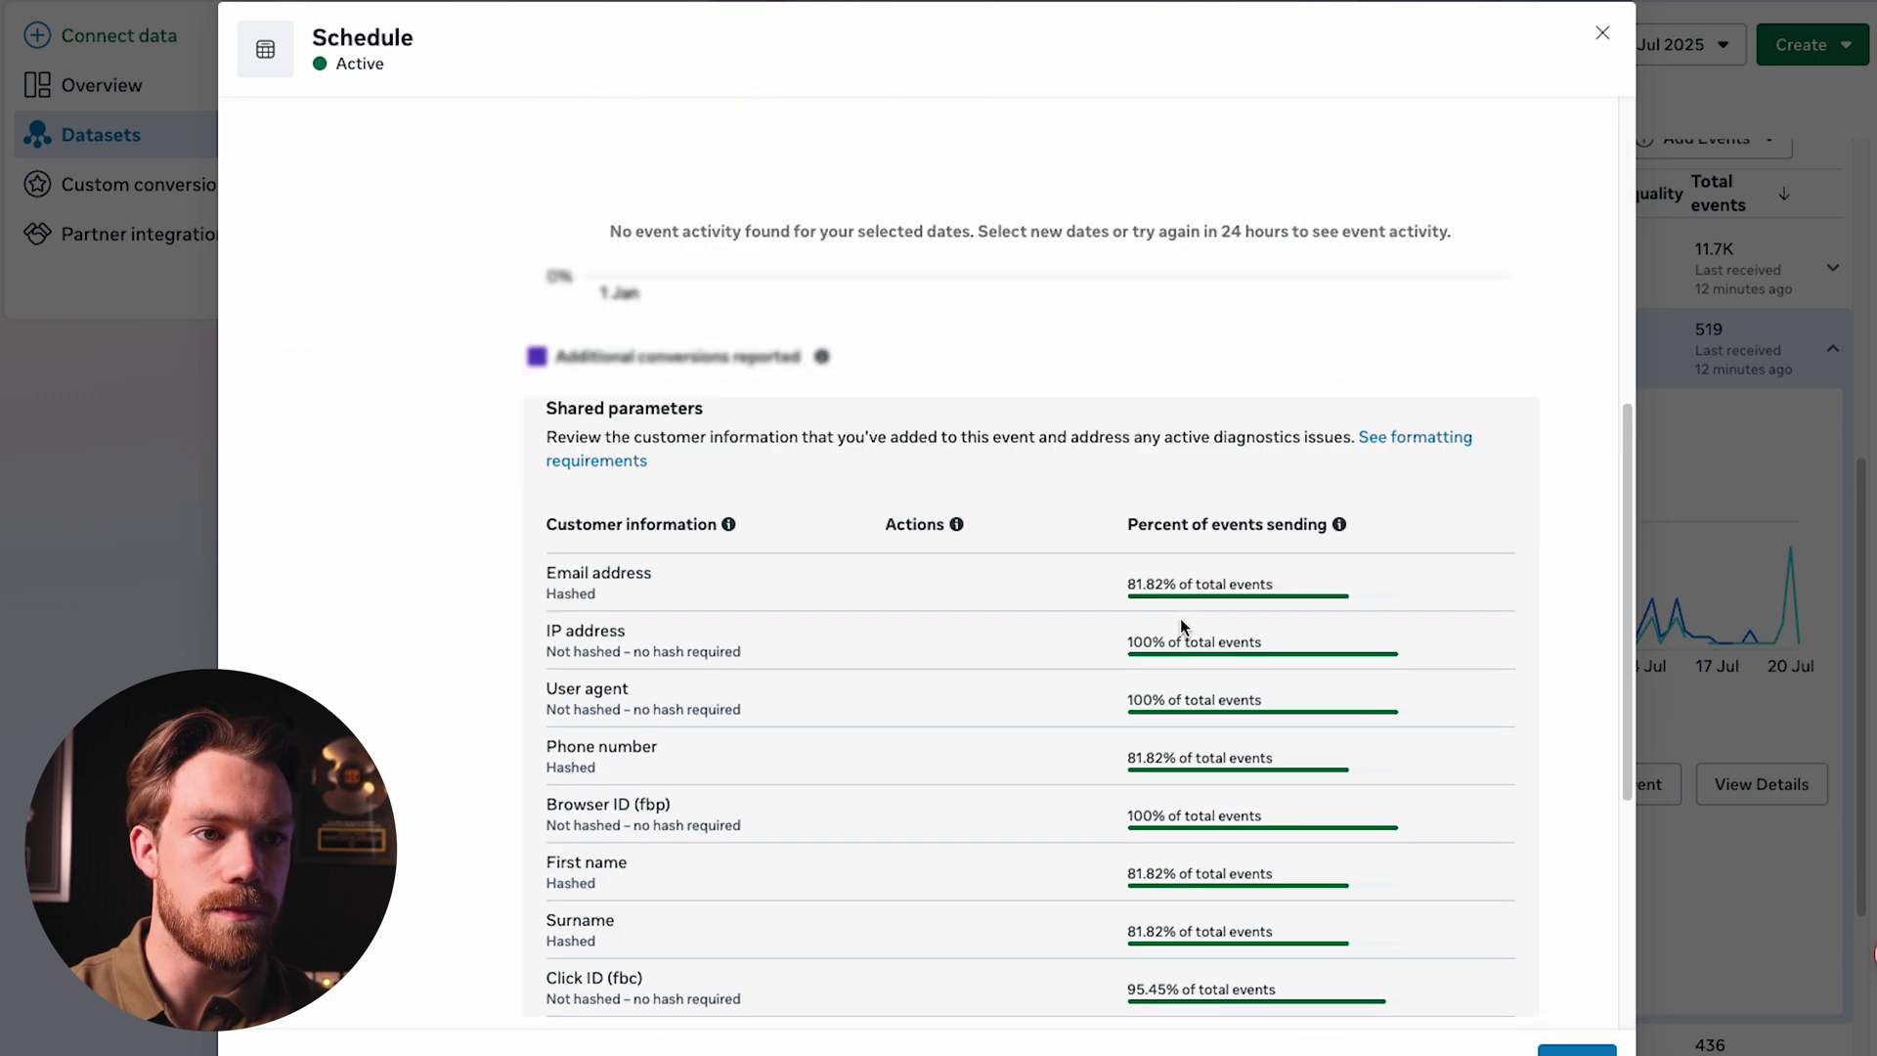
pyautogui.scroll(-4, 1181, 618)
pyautogui.scroll(1, 1125, 538)
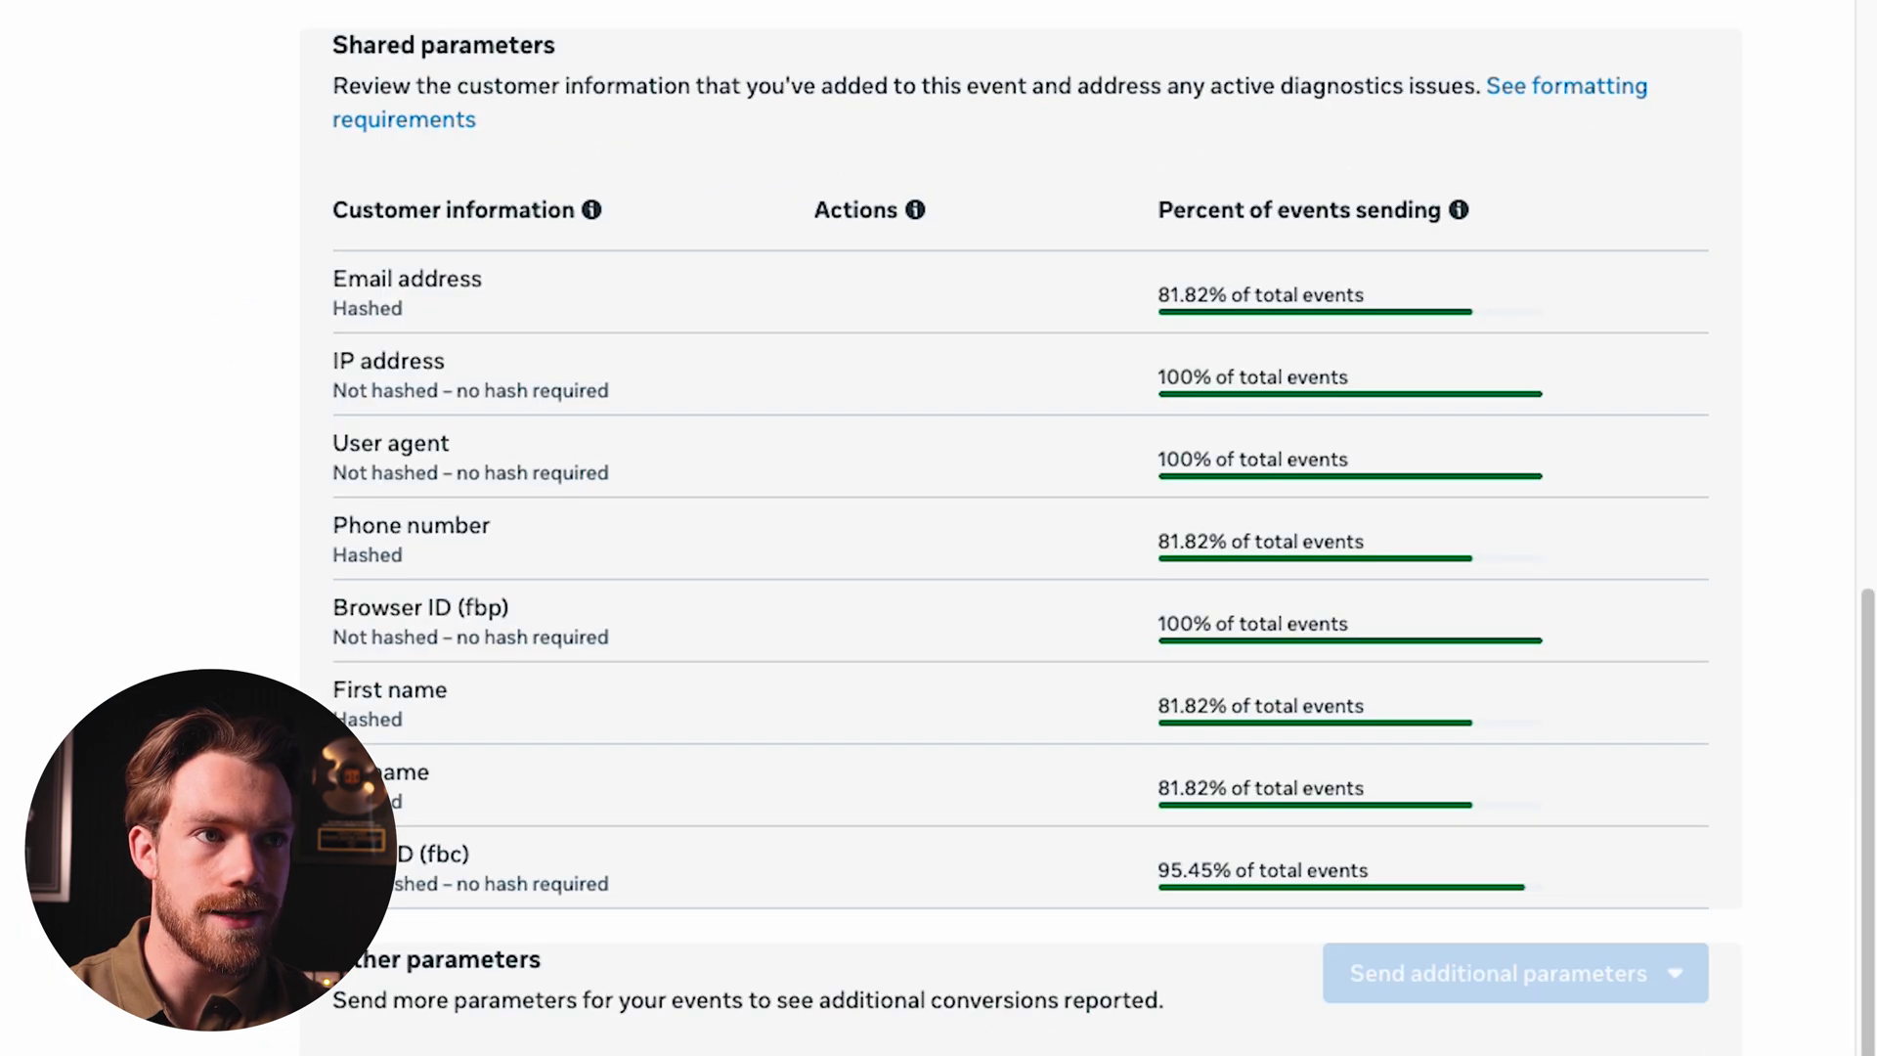
# - Outline the shared parameters table in red, circle the Click ID, phone number and email address percentages, and clear the marks
pyautogui.moveTo(1737, 34)
pyautogui.mouseDown()
pyautogui.moveTo(306, 39)
pyautogui.moveTo(273, 631)
pyautogui.moveTo(293, 880)
pyautogui.moveTo(643, 904)
pyautogui.moveTo(1688, 895)
pyautogui.moveTo(1731, 490)
pyautogui.moveTo(1740, 30)
pyautogui.mouseUp()
pyautogui.moveTo(1262, 839)
pyautogui.mouseDown()
pyautogui.moveTo(1131, 838)
pyautogui.moveTo(1230, 894)
pyautogui.moveTo(1259, 846)
pyautogui.moveTo(1254, 885)
pyautogui.mouseUp()
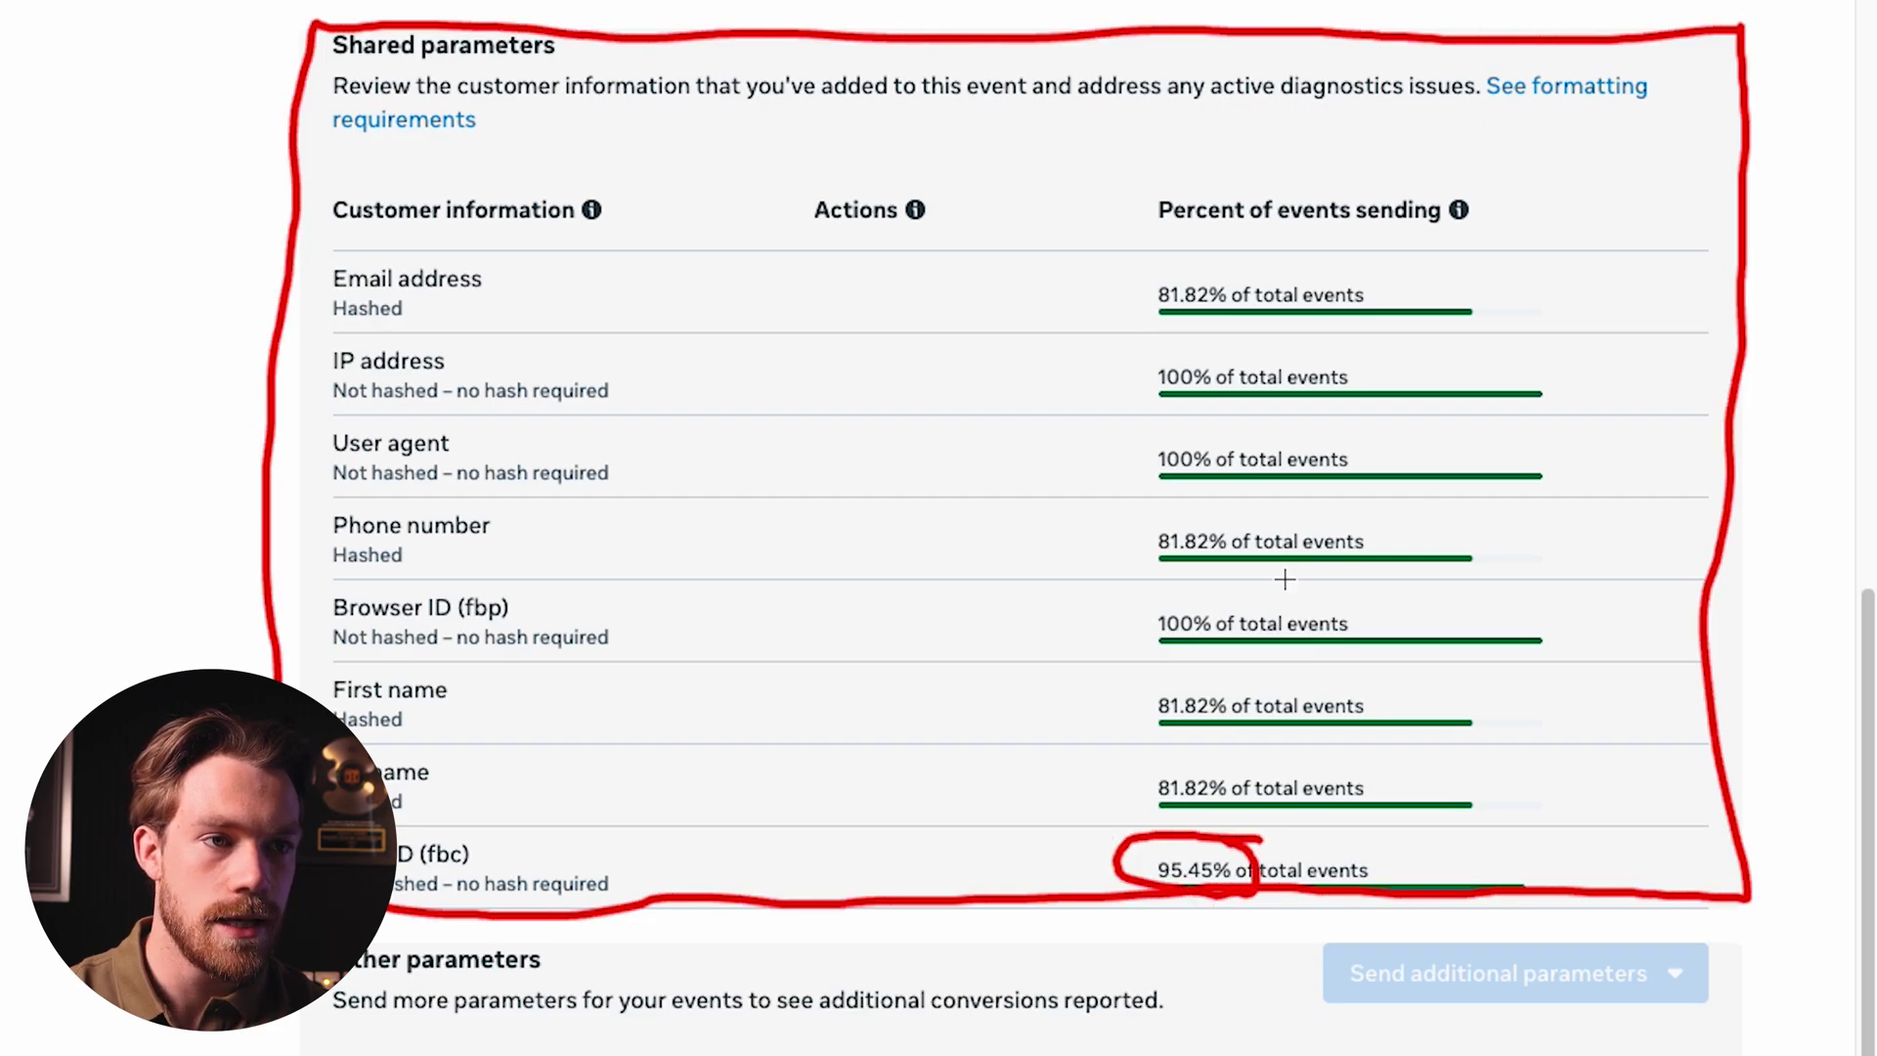
pyautogui.moveTo(1224, 508)
pyautogui.mouseDown()
pyautogui.moveTo(1124, 582)
pyautogui.moveTo(1287, 548)
pyautogui.moveTo(1251, 515)
pyautogui.mouseUp()
pyautogui.moveTo(1208, 257)
pyautogui.mouseDown()
pyautogui.moveTo(1100, 287)
pyautogui.moveTo(1298, 328)
pyautogui.moveTo(1240, 266)
pyautogui.mouseUp()
pyautogui.press('e')
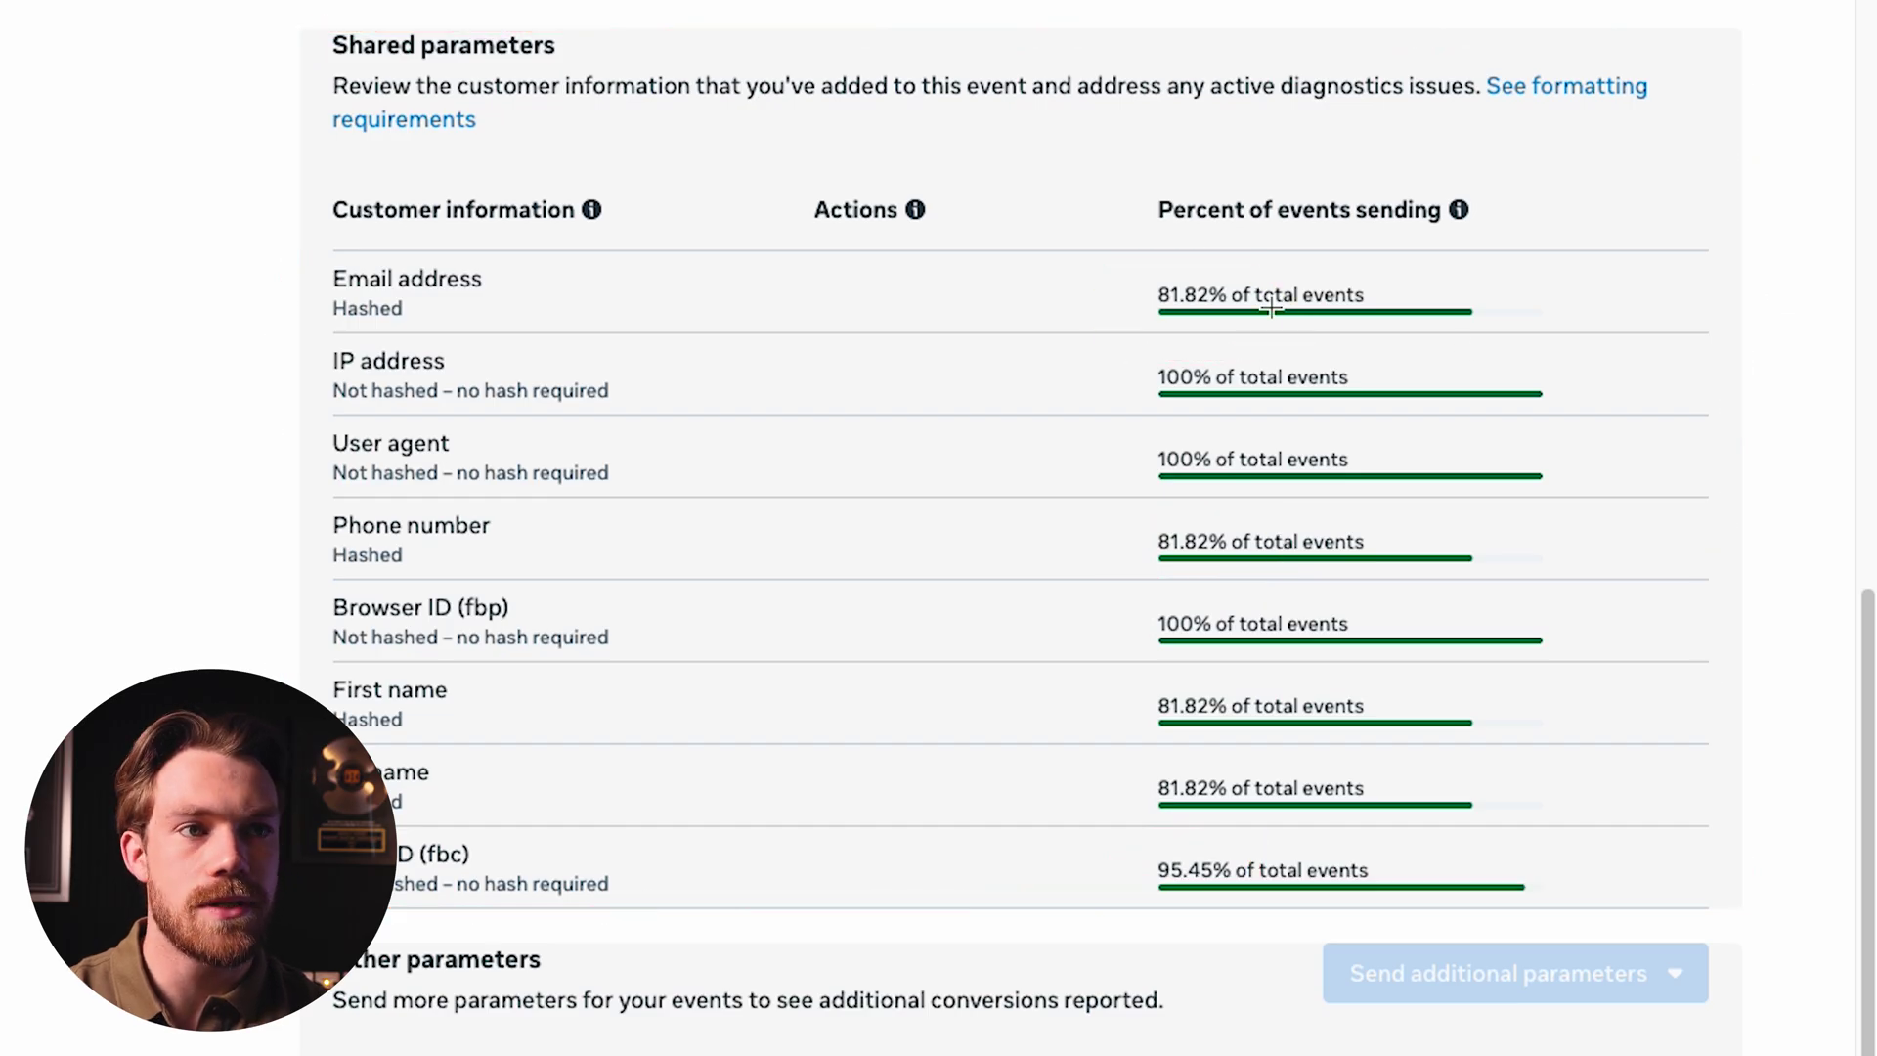
# - Circle the email address percentage and mark the IP address, user agent and browser ID rows with short red strokes, then erase them
pyautogui.moveTo(1230, 261)
pyautogui.mouseDown()
pyautogui.moveTo(1063, 288)
pyautogui.moveTo(1237, 331)
pyautogui.moveTo(1256, 276)
pyautogui.moveTo(1240, 267)
pyautogui.mouseUp()
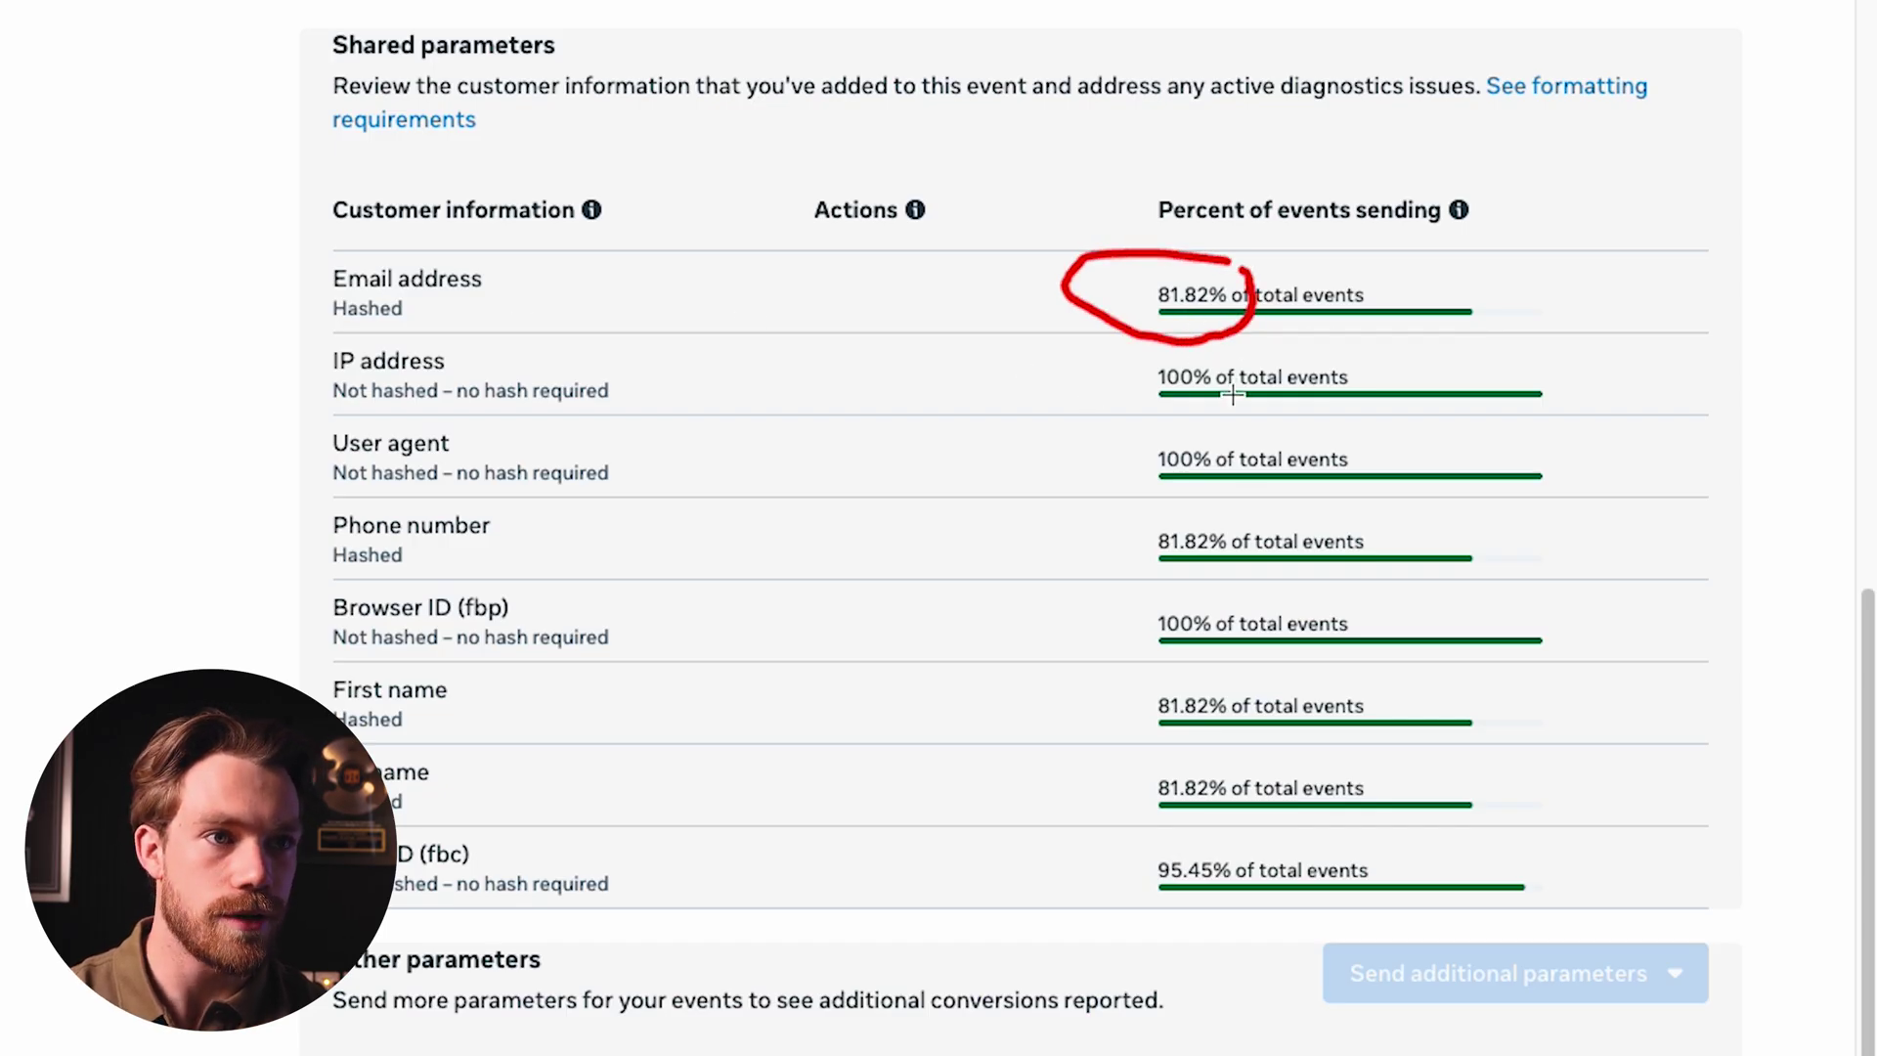
pyautogui.moveTo(1113, 374); pyautogui.dragTo(1114, 476)
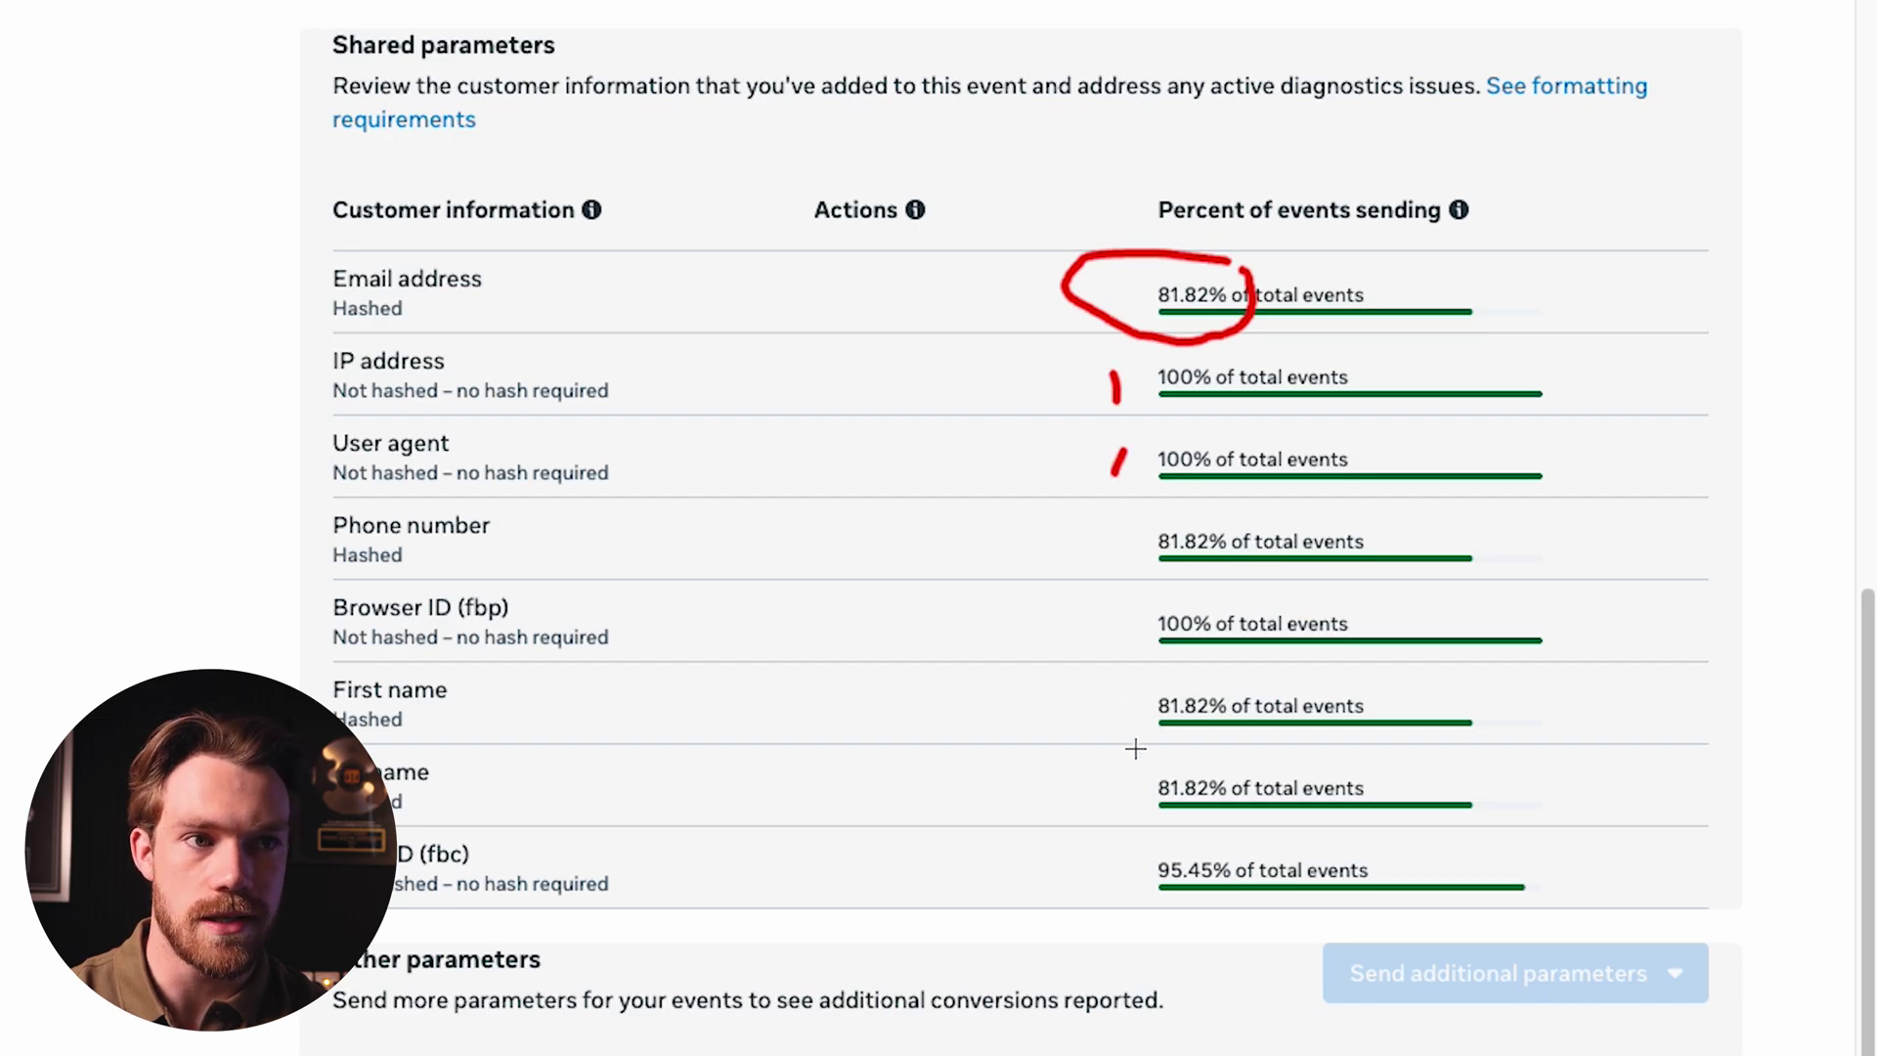
pyautogui.moveTo(1110, 617); pyautogui.dragTo(1123, 650)
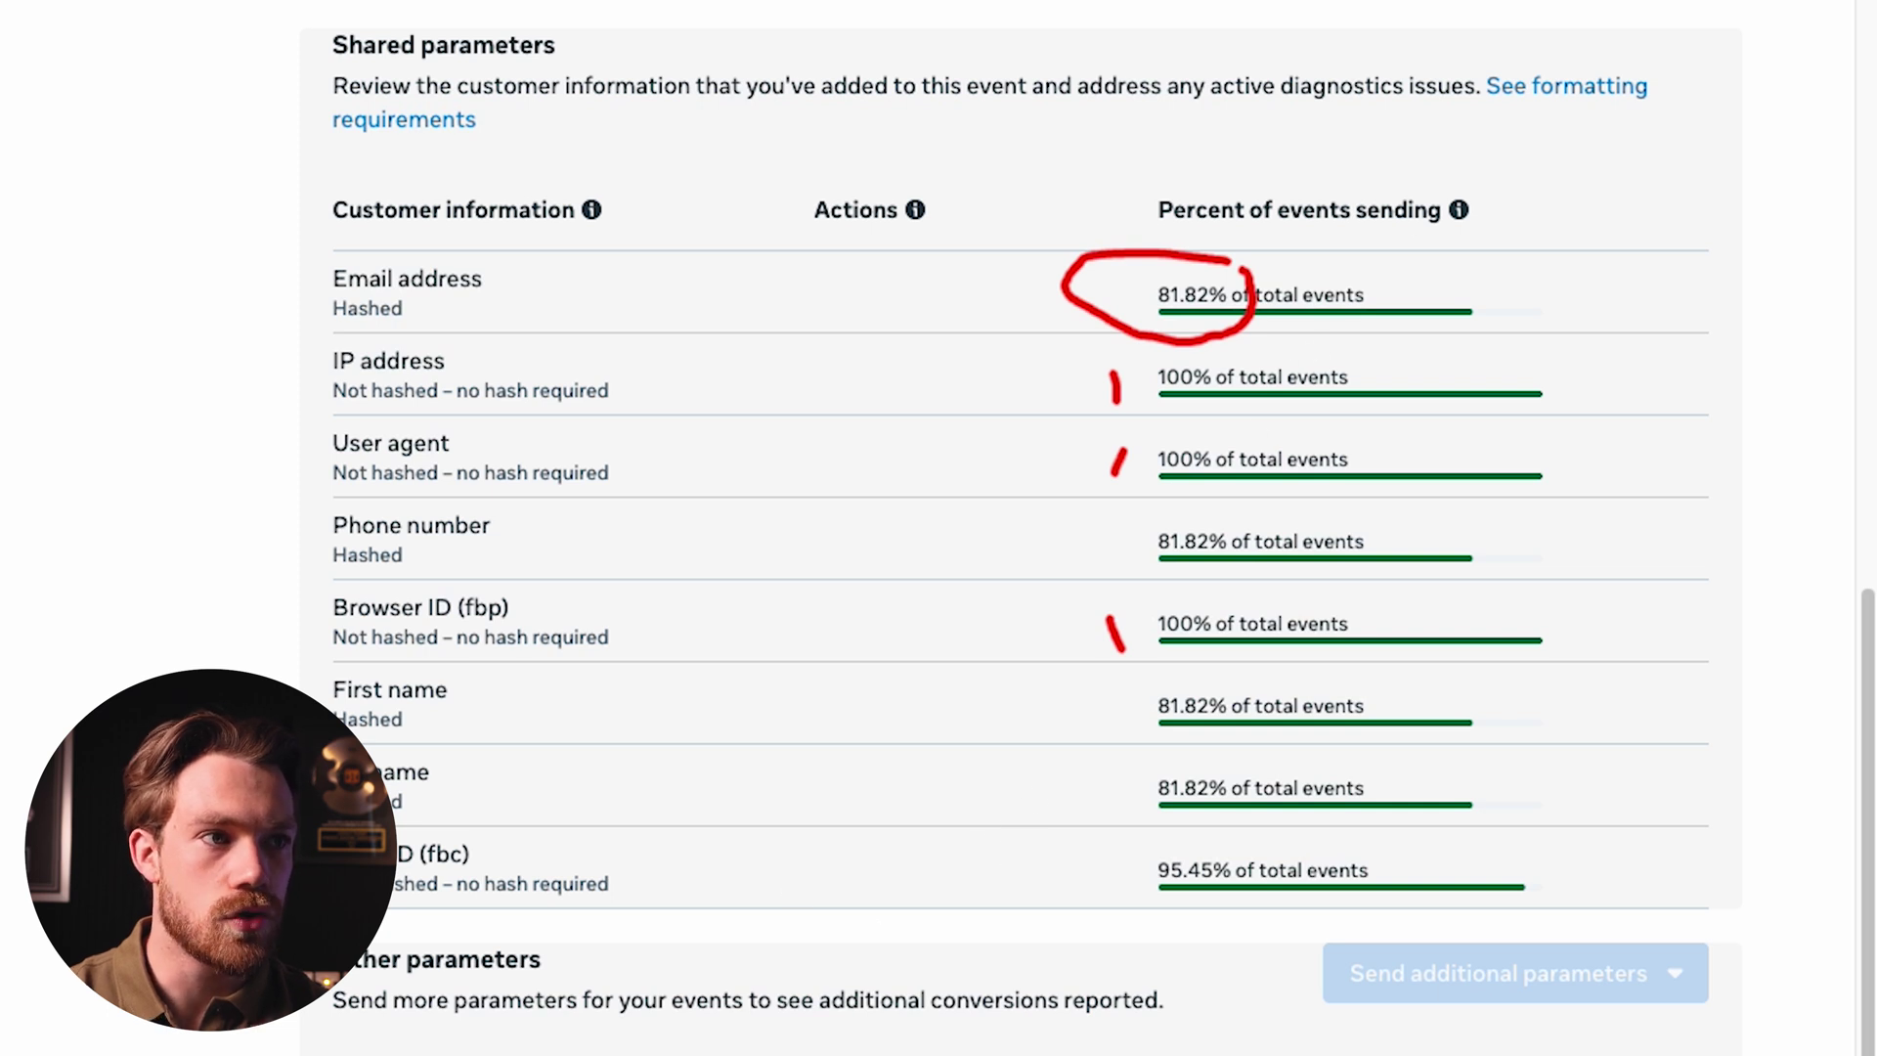
pyautogui.press('e')
# - Underline the email address, phone number, first name and surname percentages in red, then leave drawing mode
pyautogui.moveTo(1156, 322); pyautogui.dragTo(1285, 320)
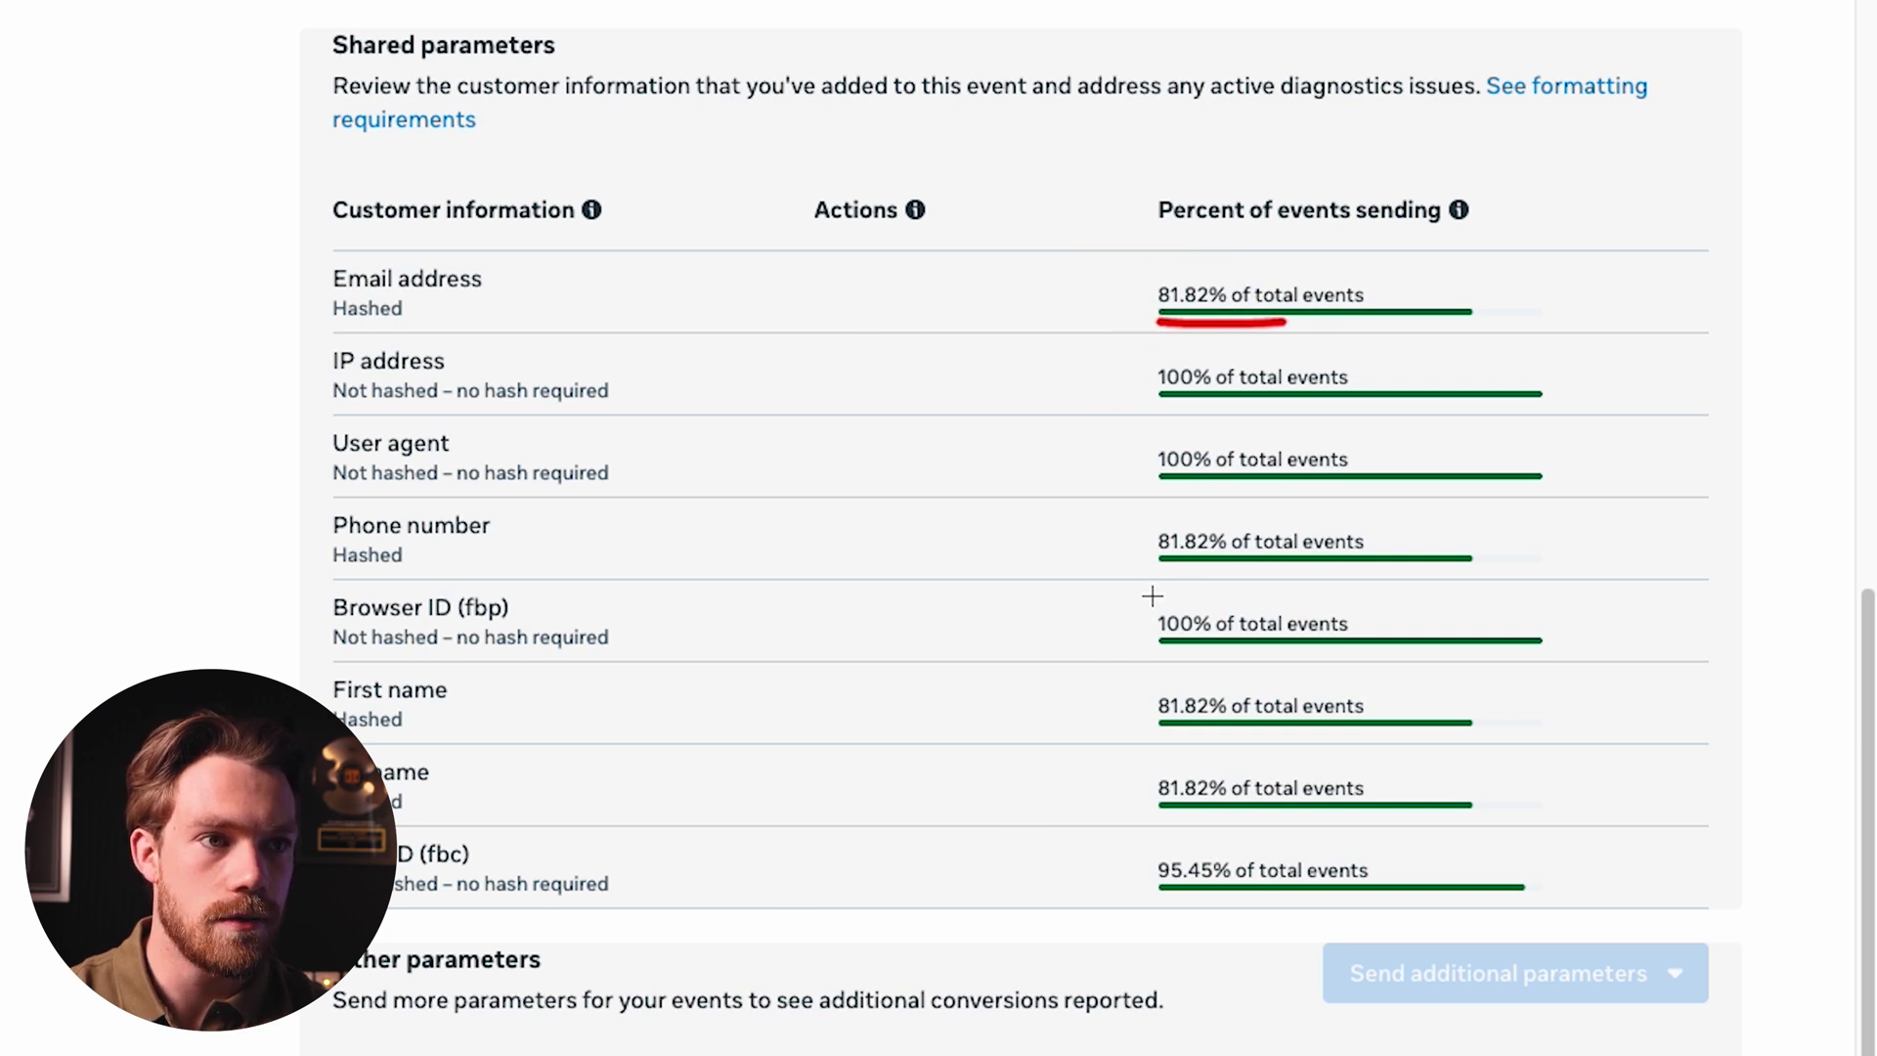
pyautogui.moveTo(1155, 580); pyautogui.dragTo(1326, 572)
pyautogui.moveTo(1153, 754); pyautogui.dragTo(1269, 747)
pyautogui.moveTo(1163, 832); pyautogui.dragTo(1211, 822)
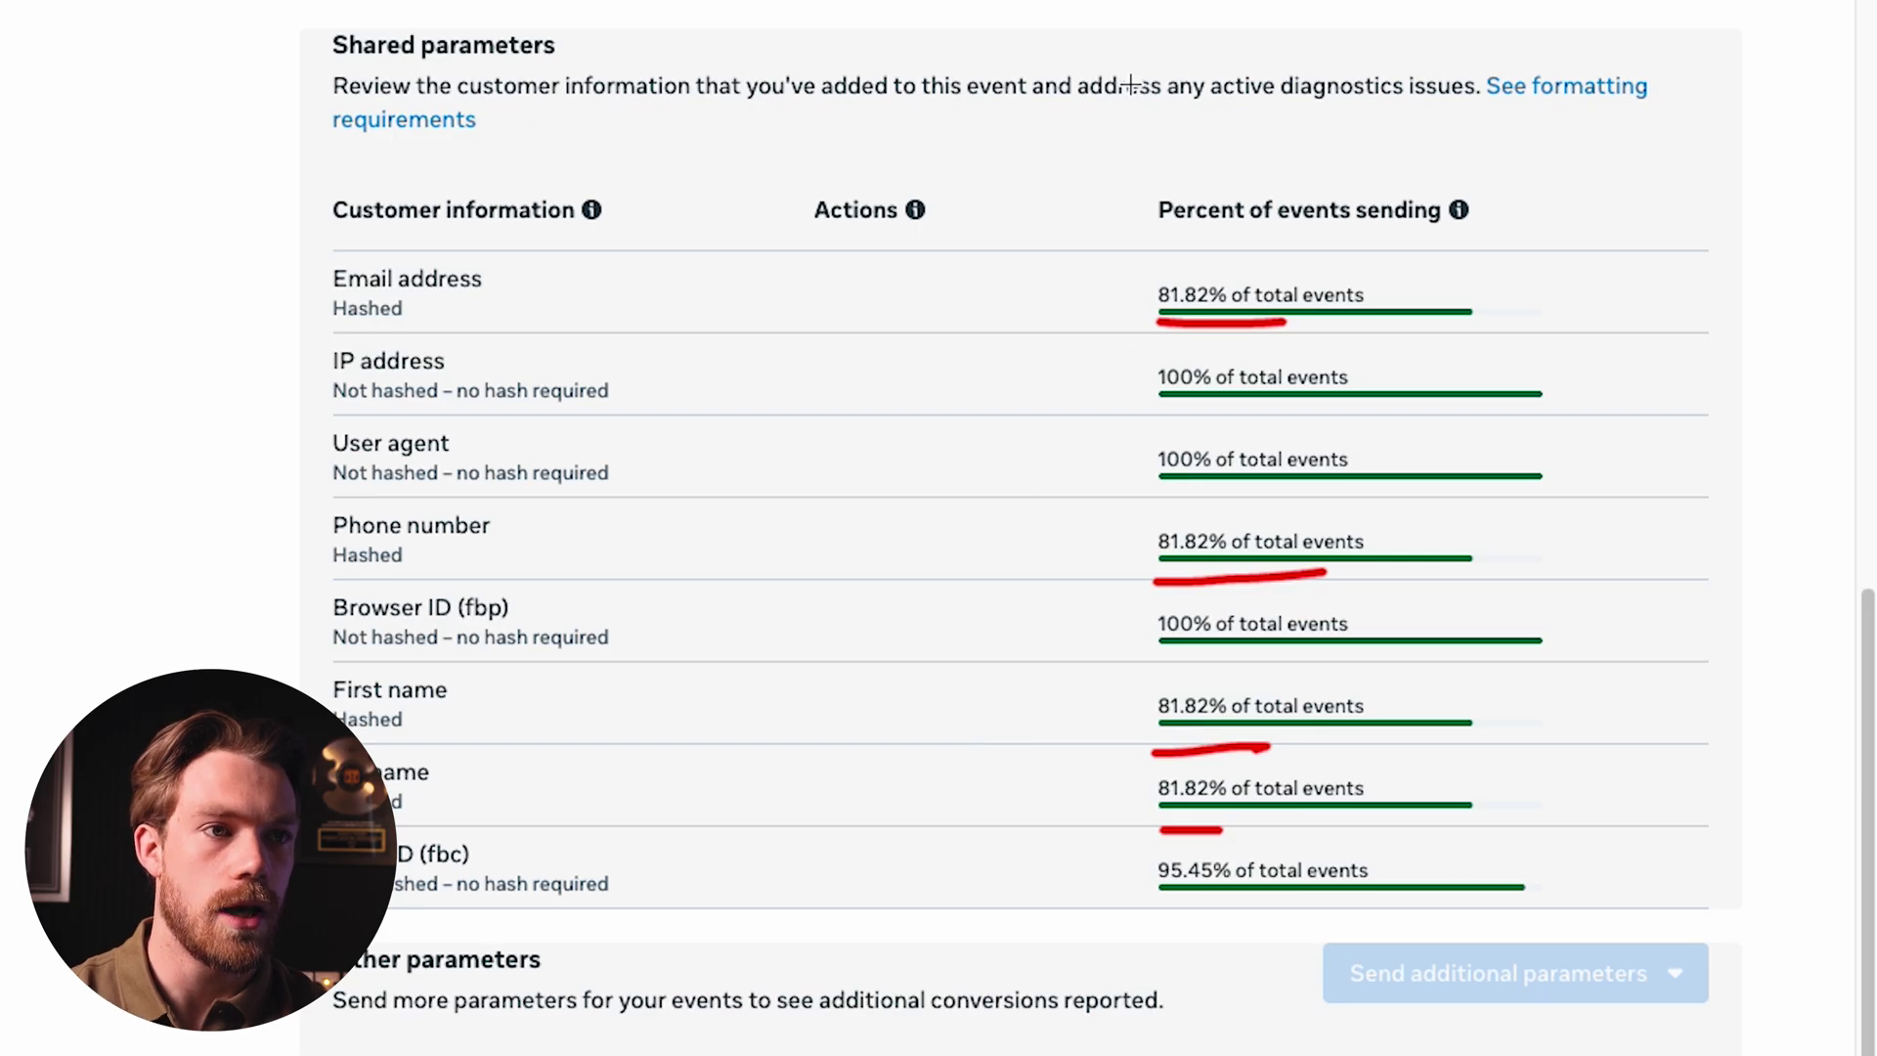
pyautogui.press('Escape')
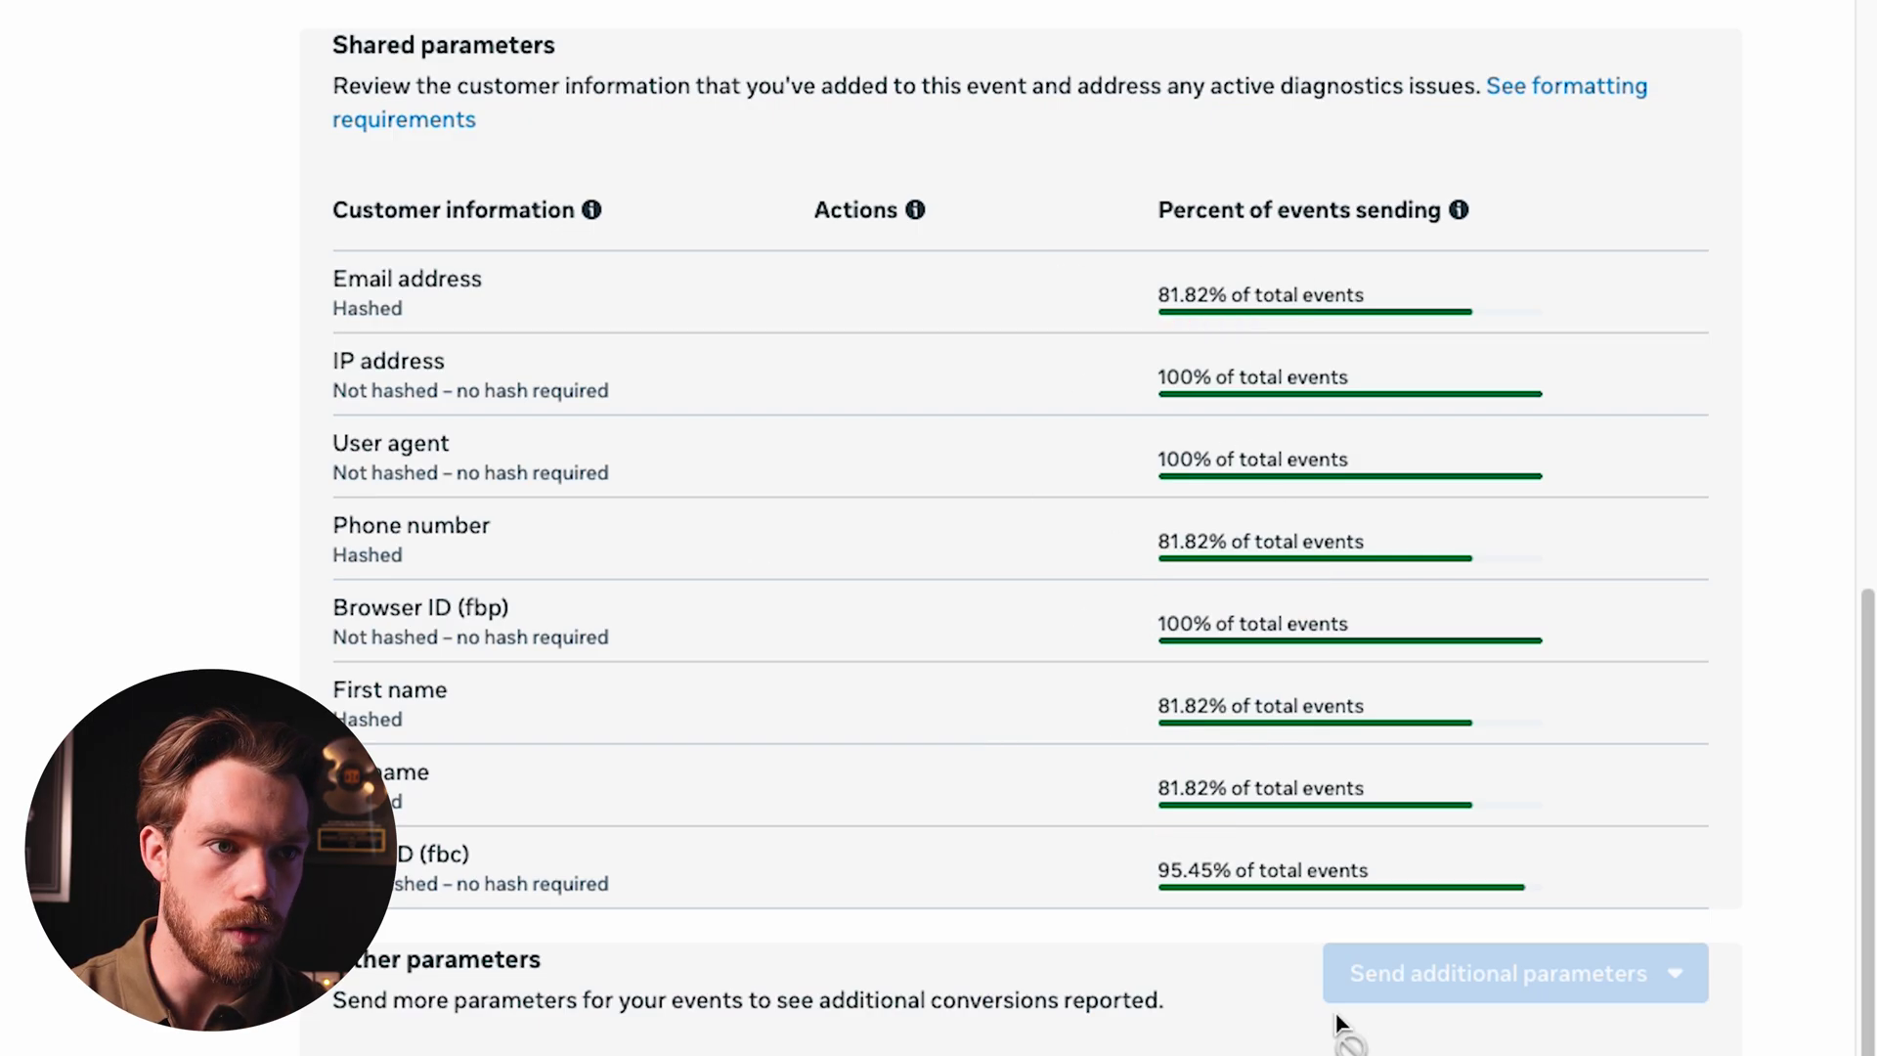
# - Examine the Schedule event's current parameter performance, shared parameters and the potential outcomes of its other parameters
pyautogui.scroll(-1, 1228, 904)
pyautogui.scroll(3, 1227, 901)
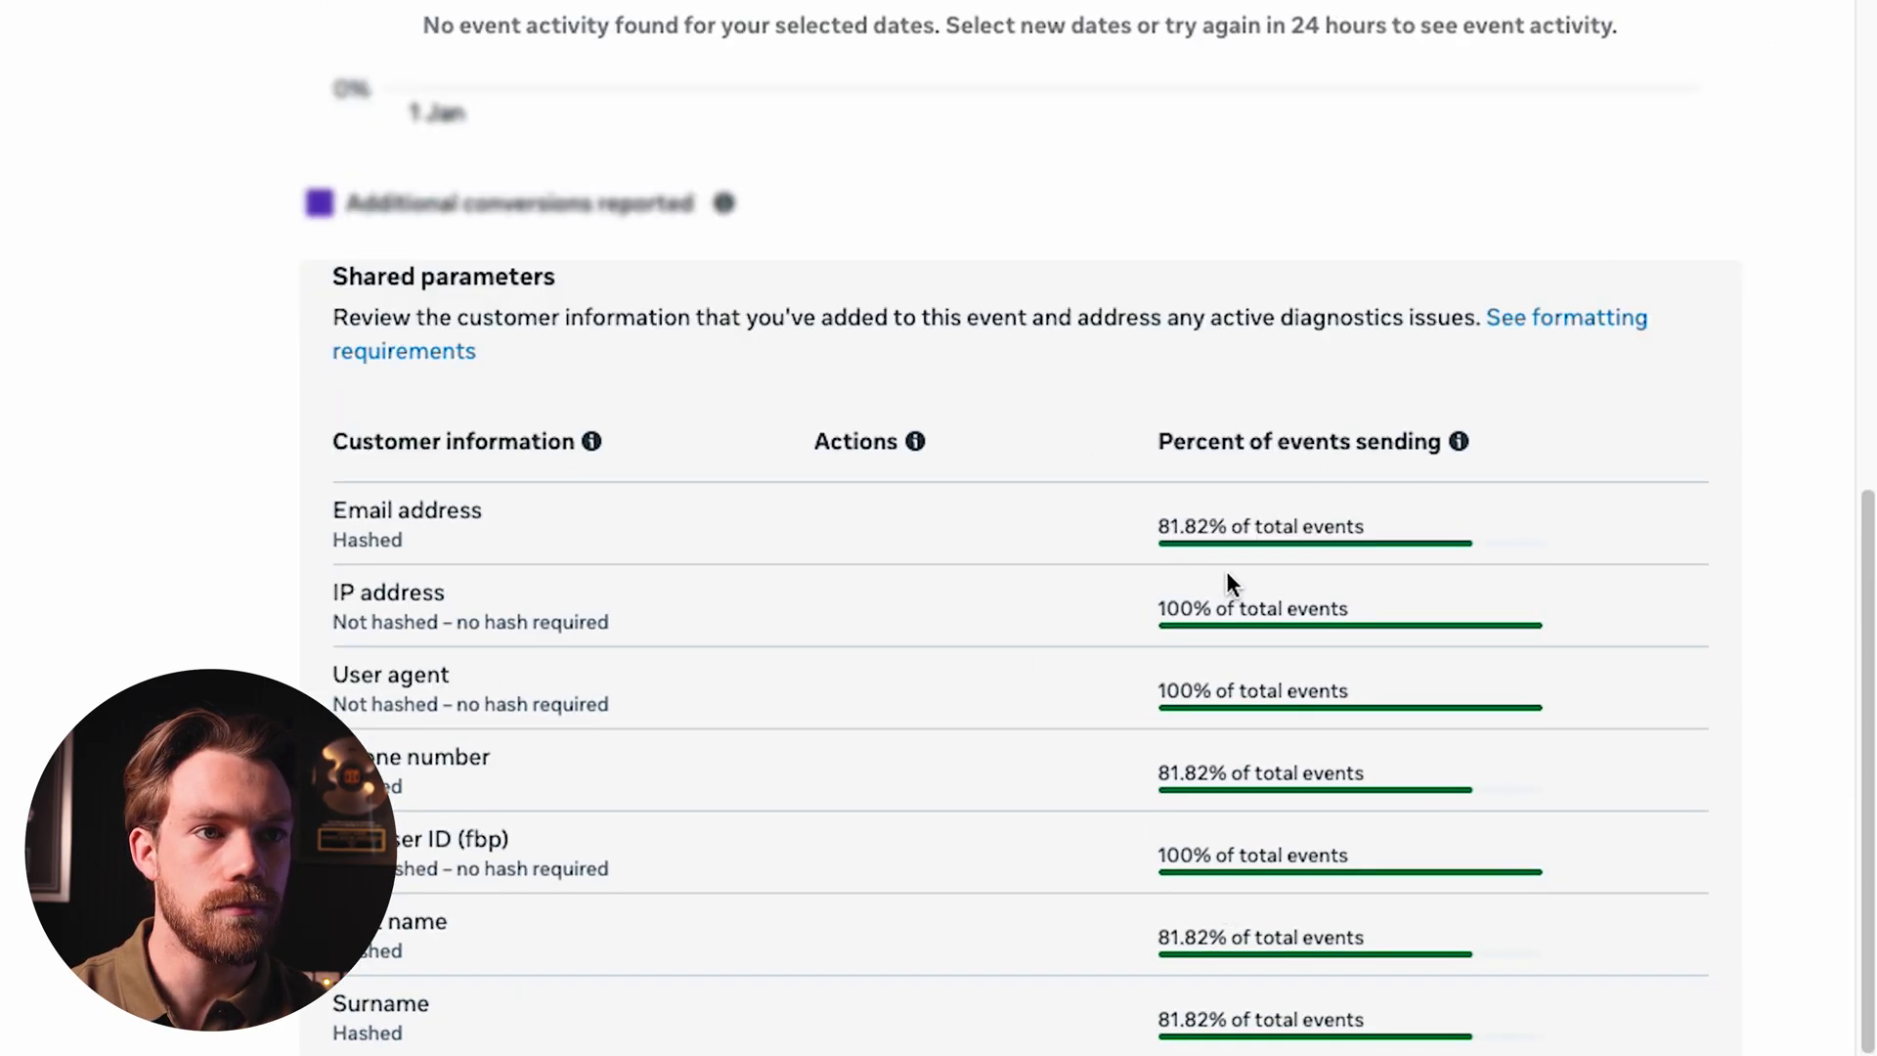
pyautogui.scroll(4, 1223, 577)
pyautogui.scroll(-6, 1219, 545)
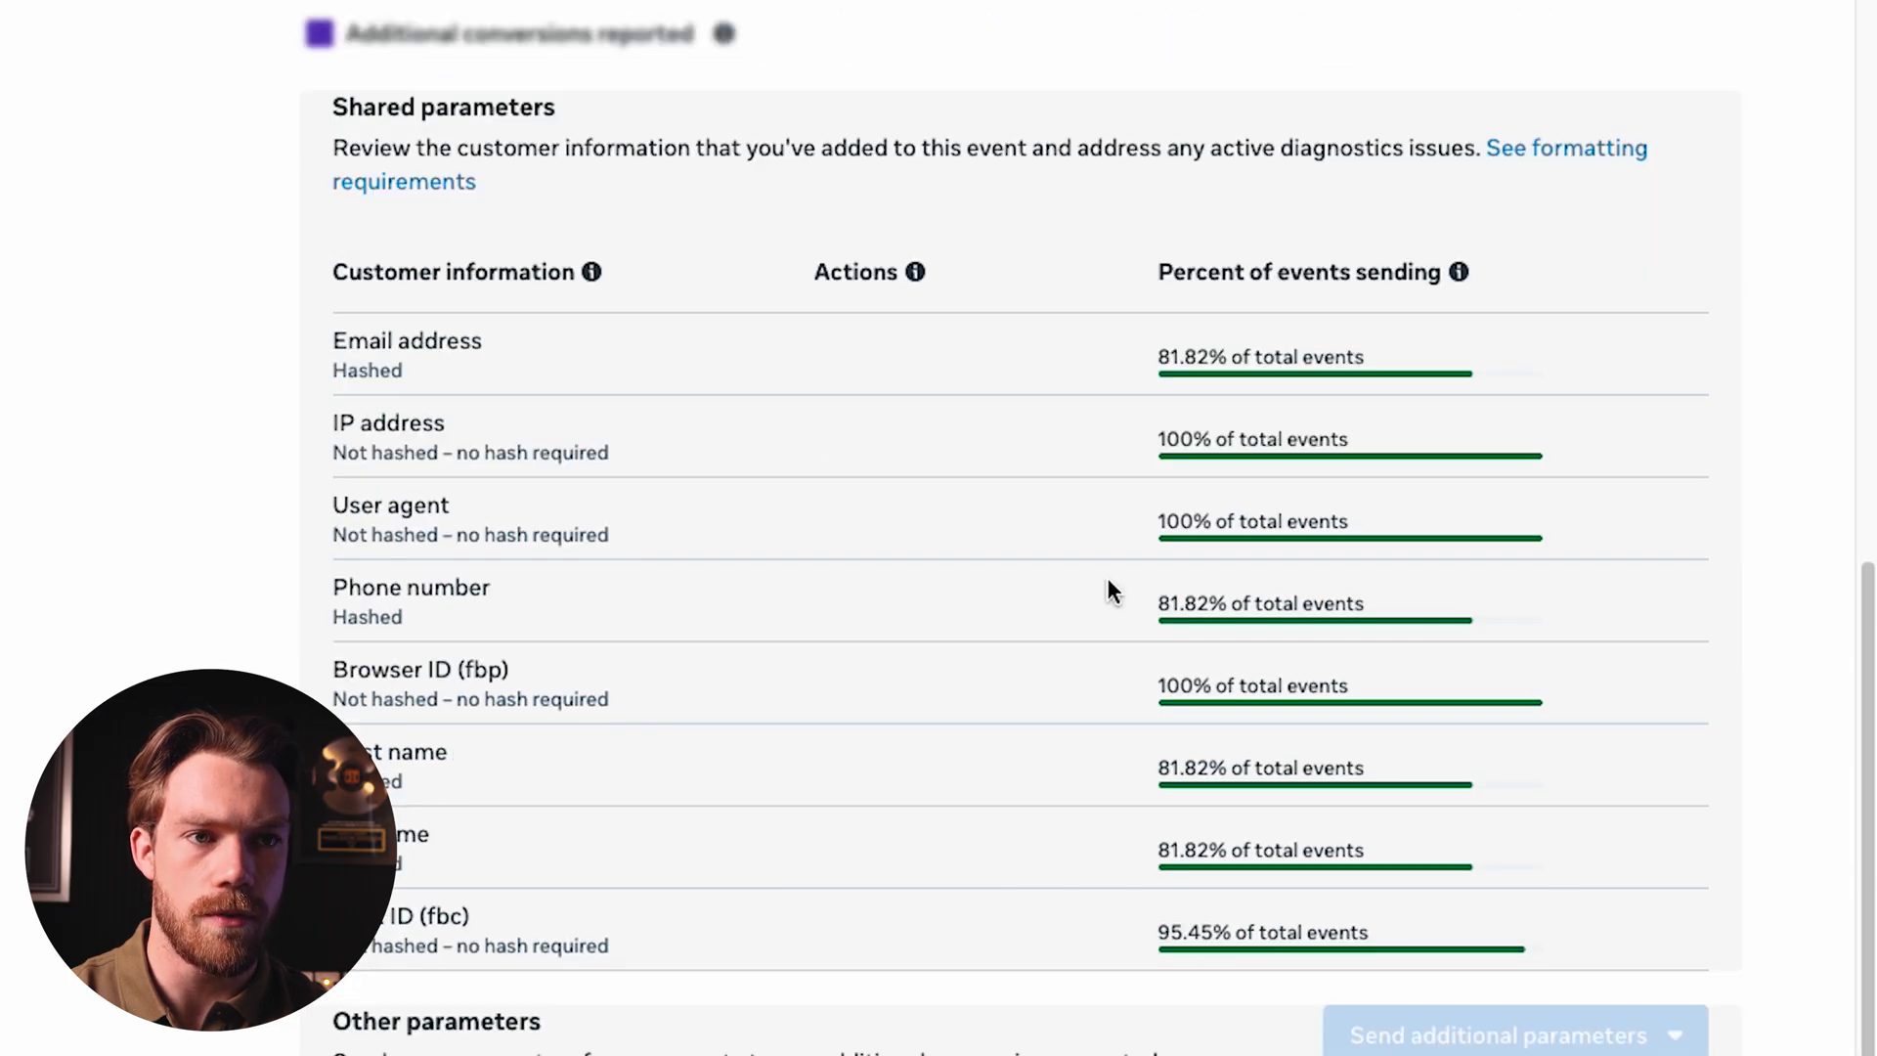
pyautogui.scroll(-1, 1110, 590)
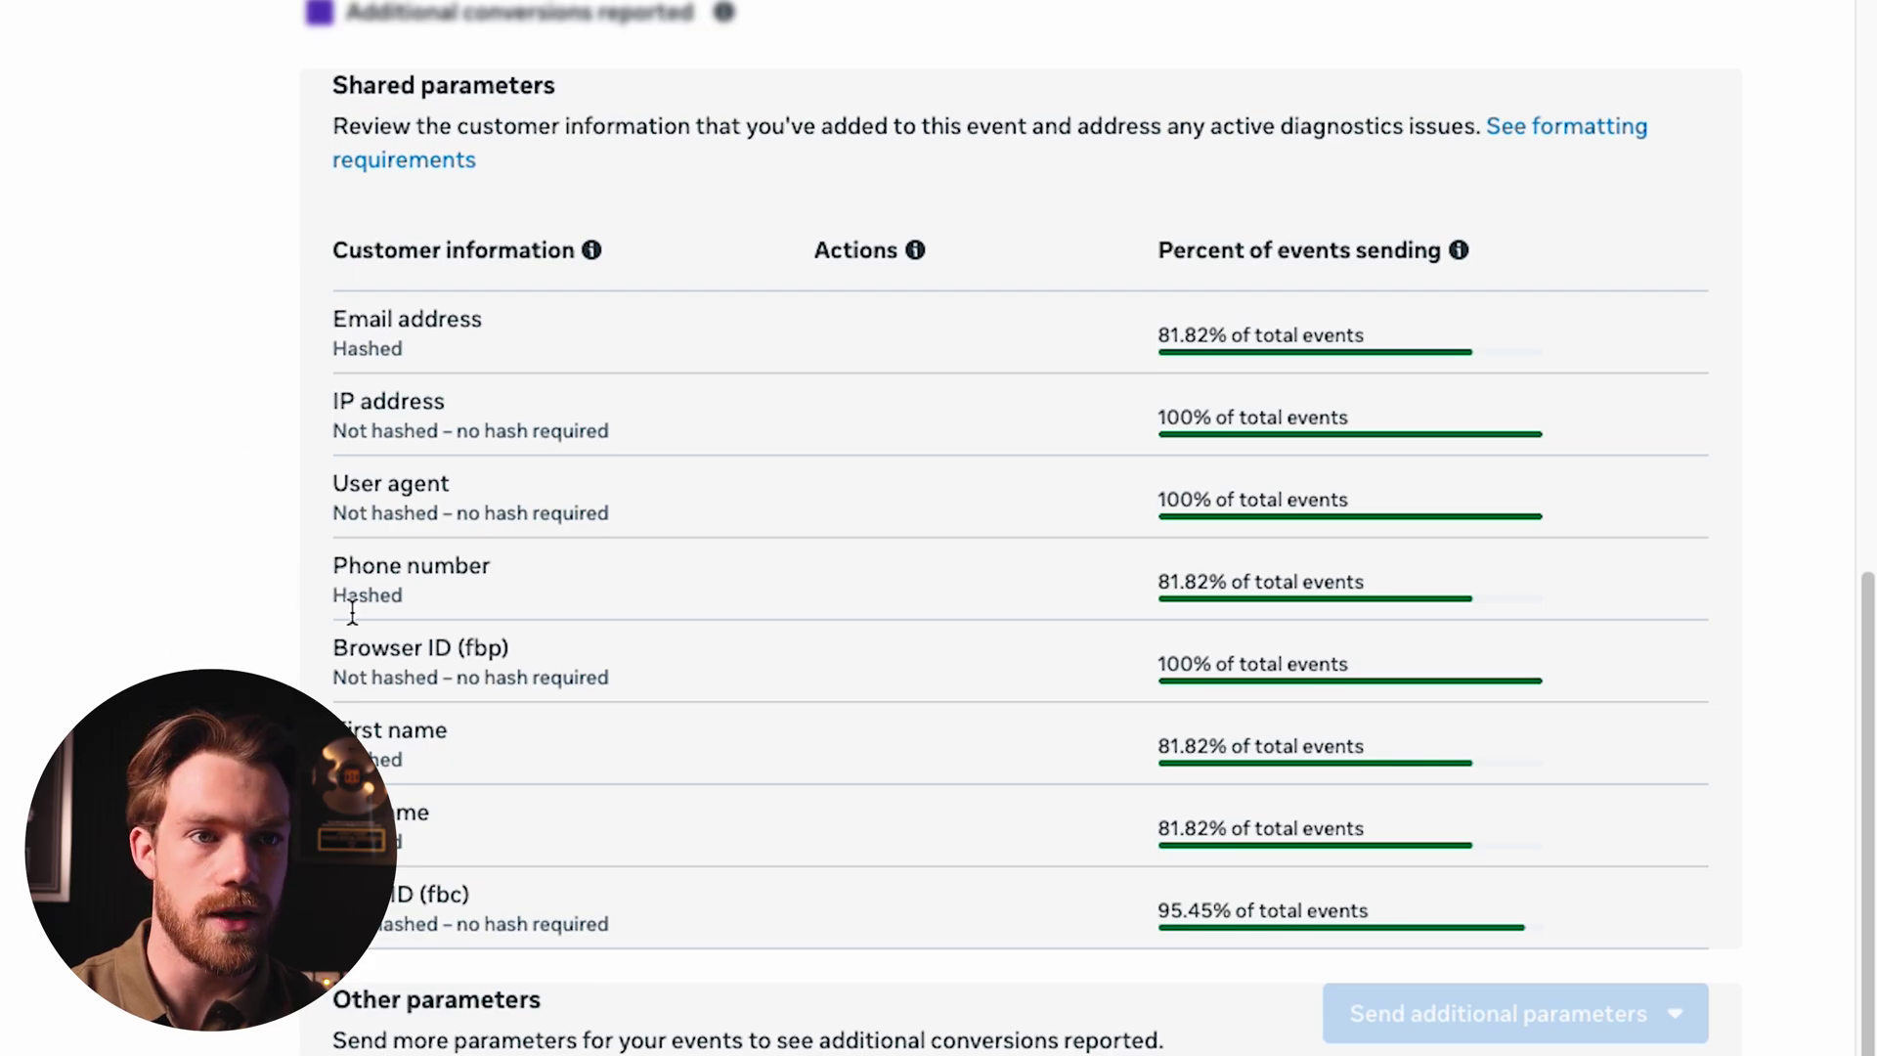
pyautogui.scroll(-1, 619, 754)
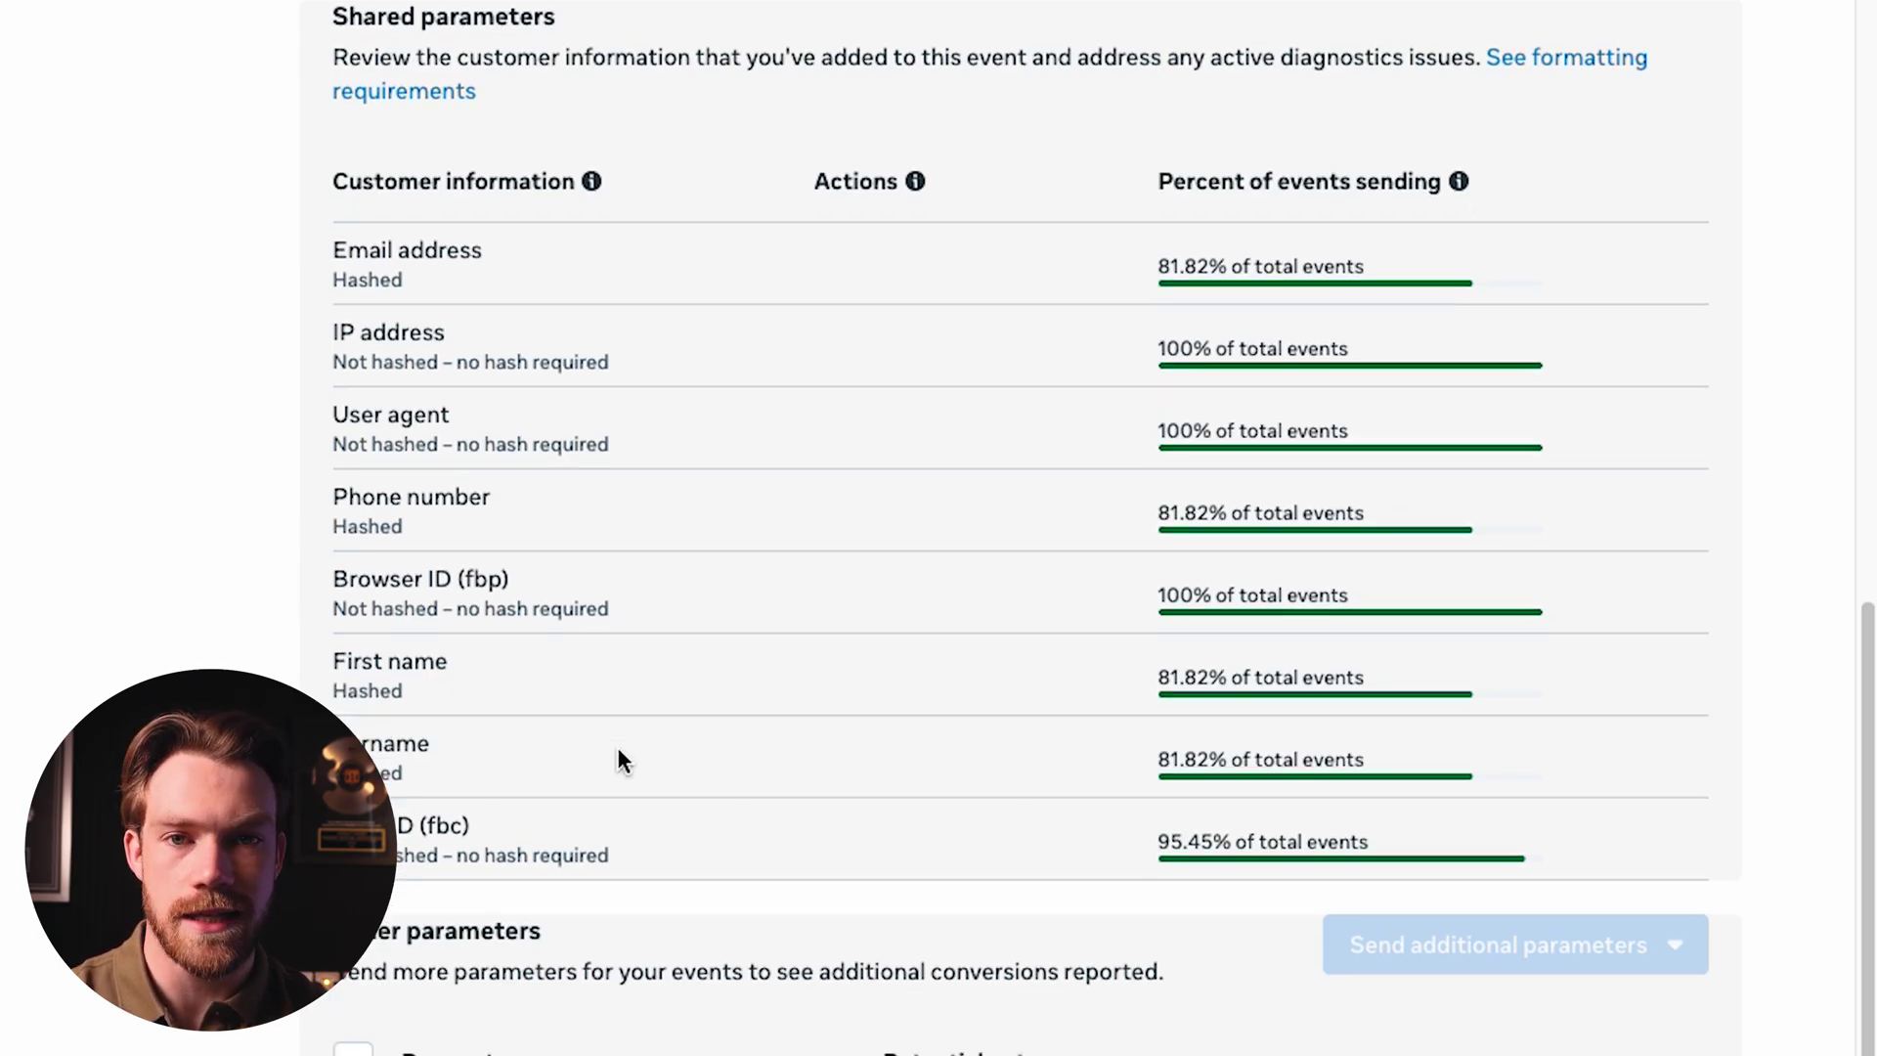
pyautogui.scroll(-5, 618, 753)
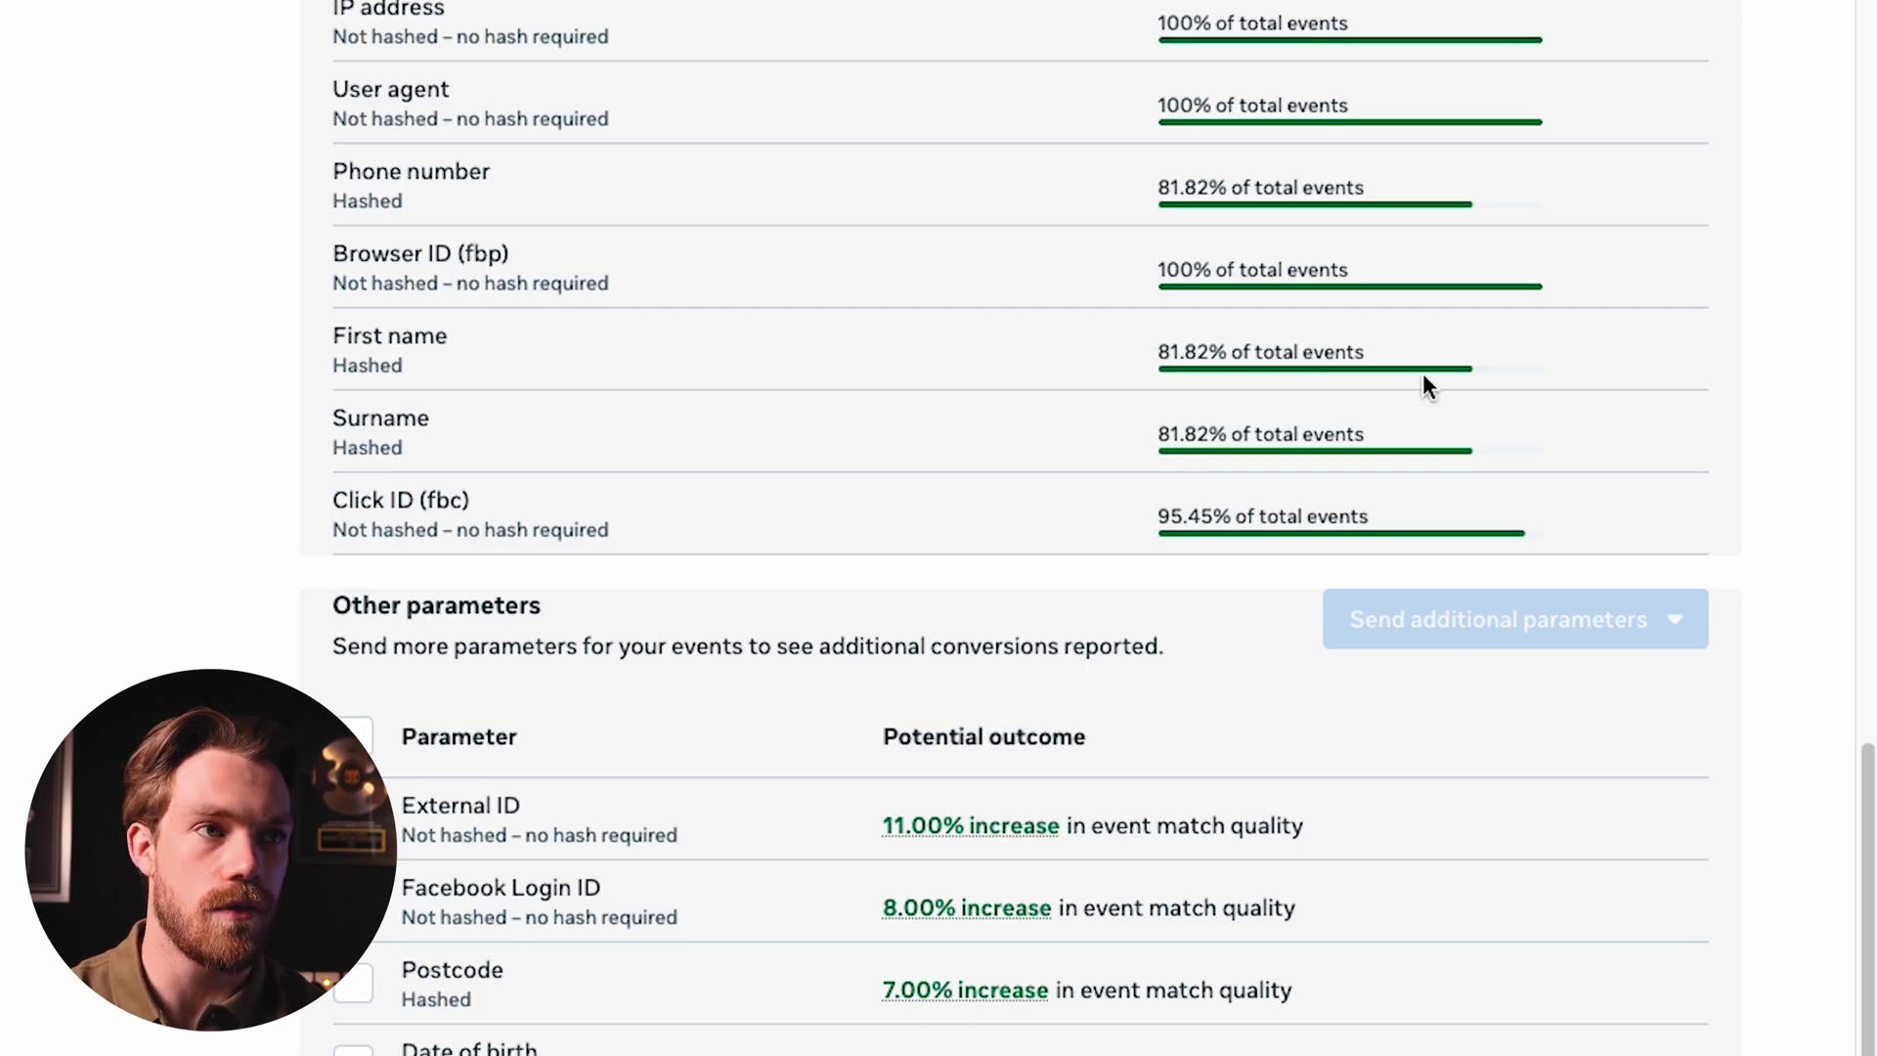
pyautogui.scroll(10, 1305, 454)
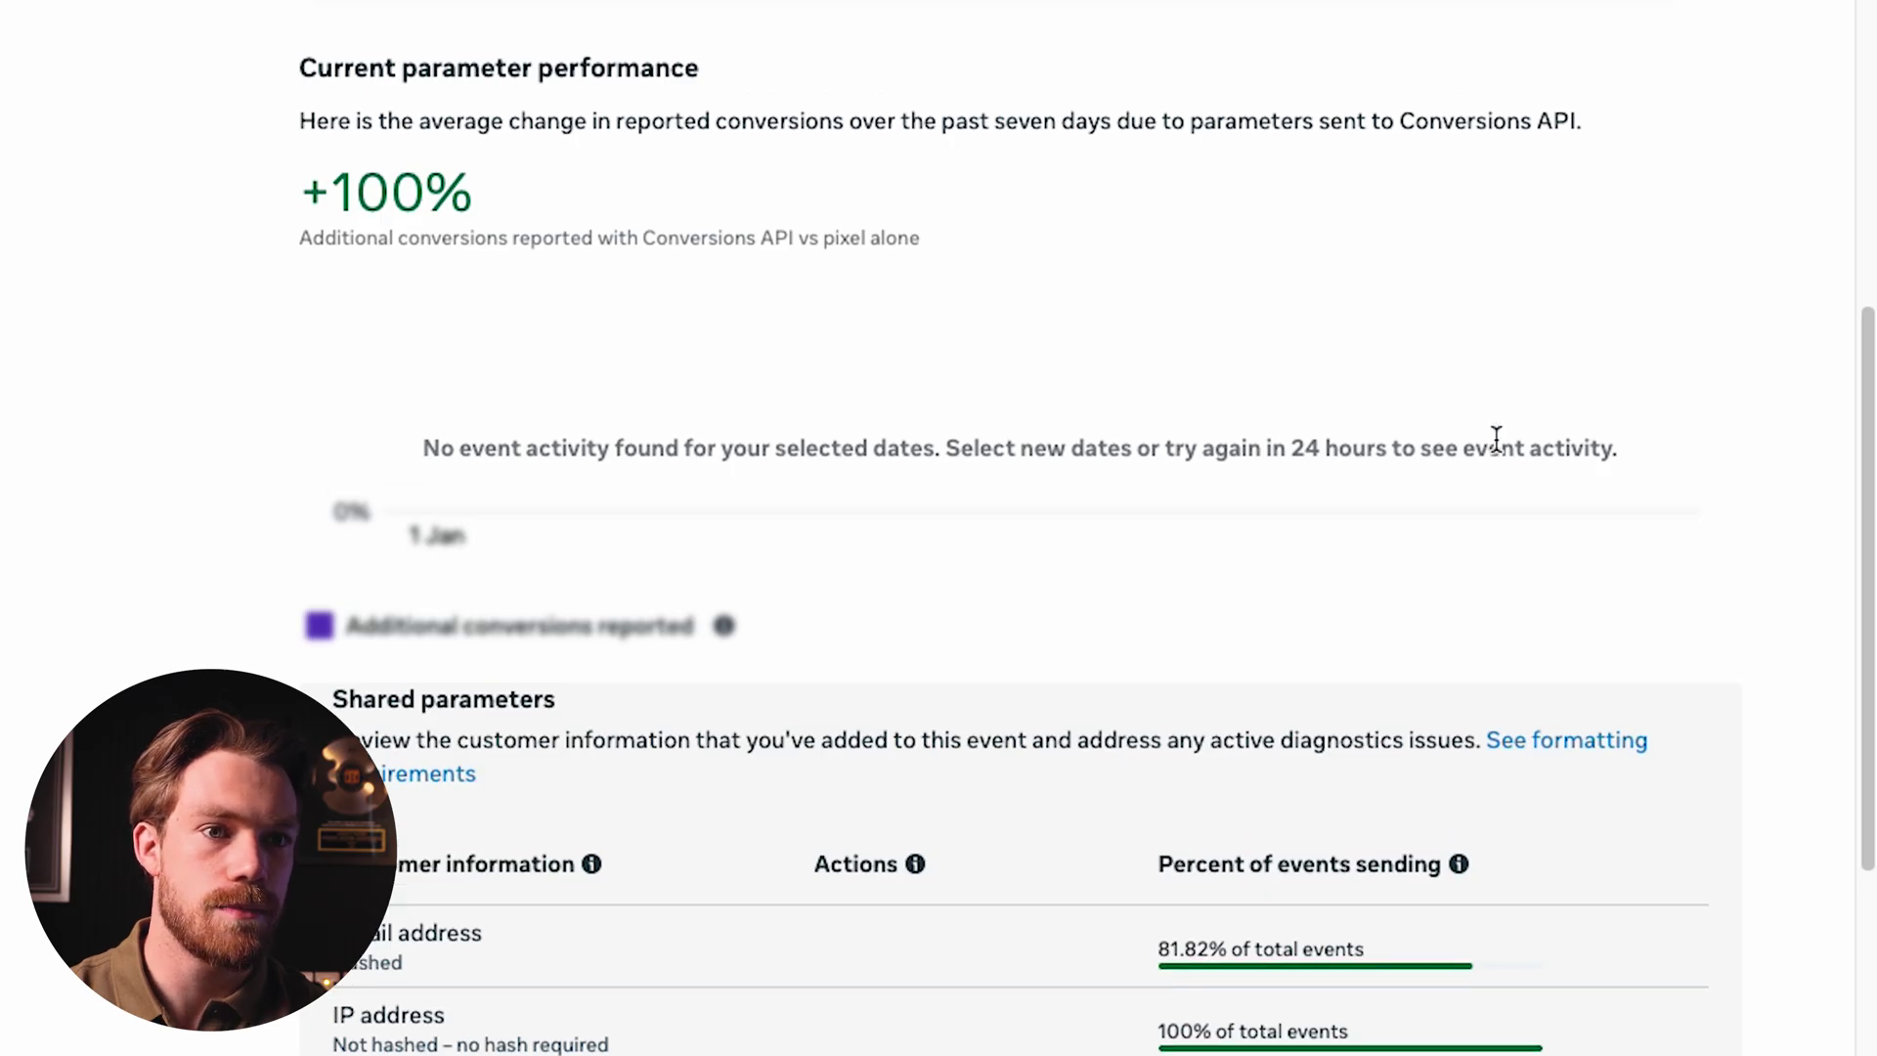
pyautogui.scroll(-5, 436, 528)
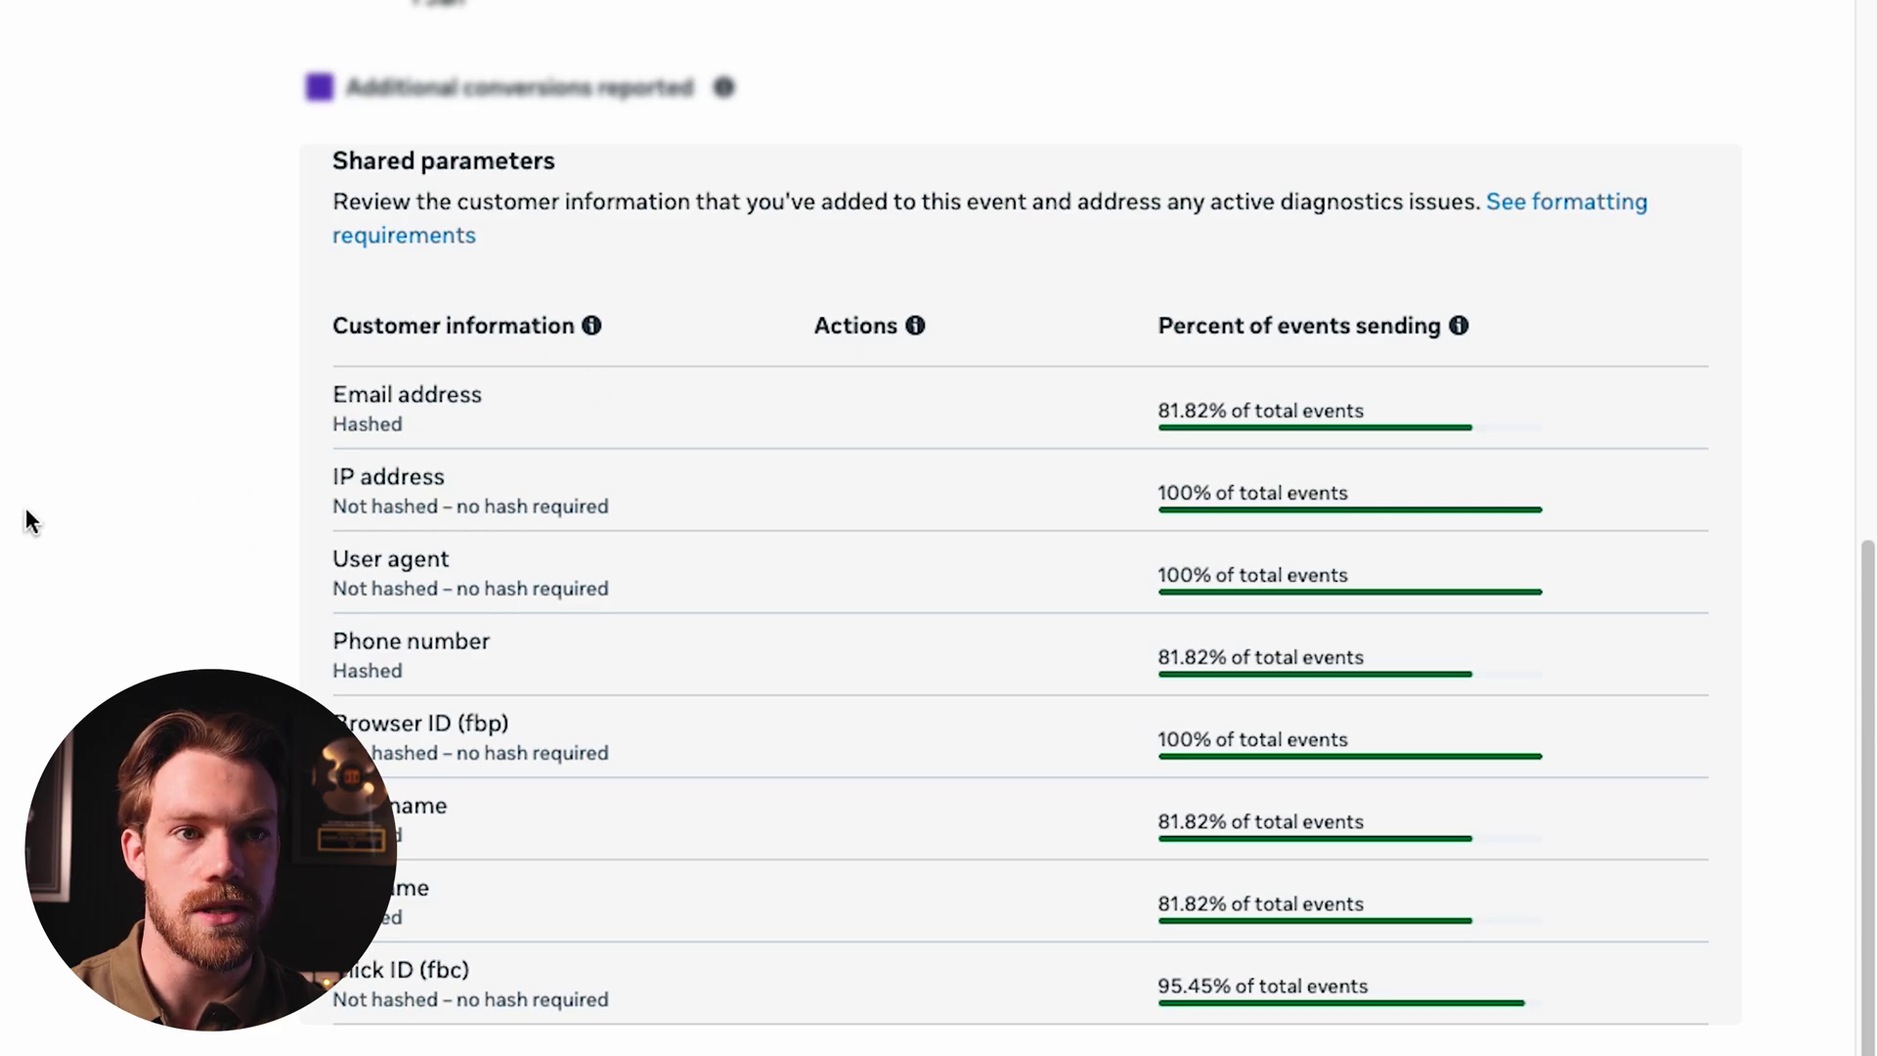
# - Highlight the Browser ID (fbp) name and the Phone number row in the Schedule event's shared parameters
pyautogui.scroll(-1, 147, 497)
pyautogui.moveTo(508, 682); pyautogui.dragTo(328, 690)
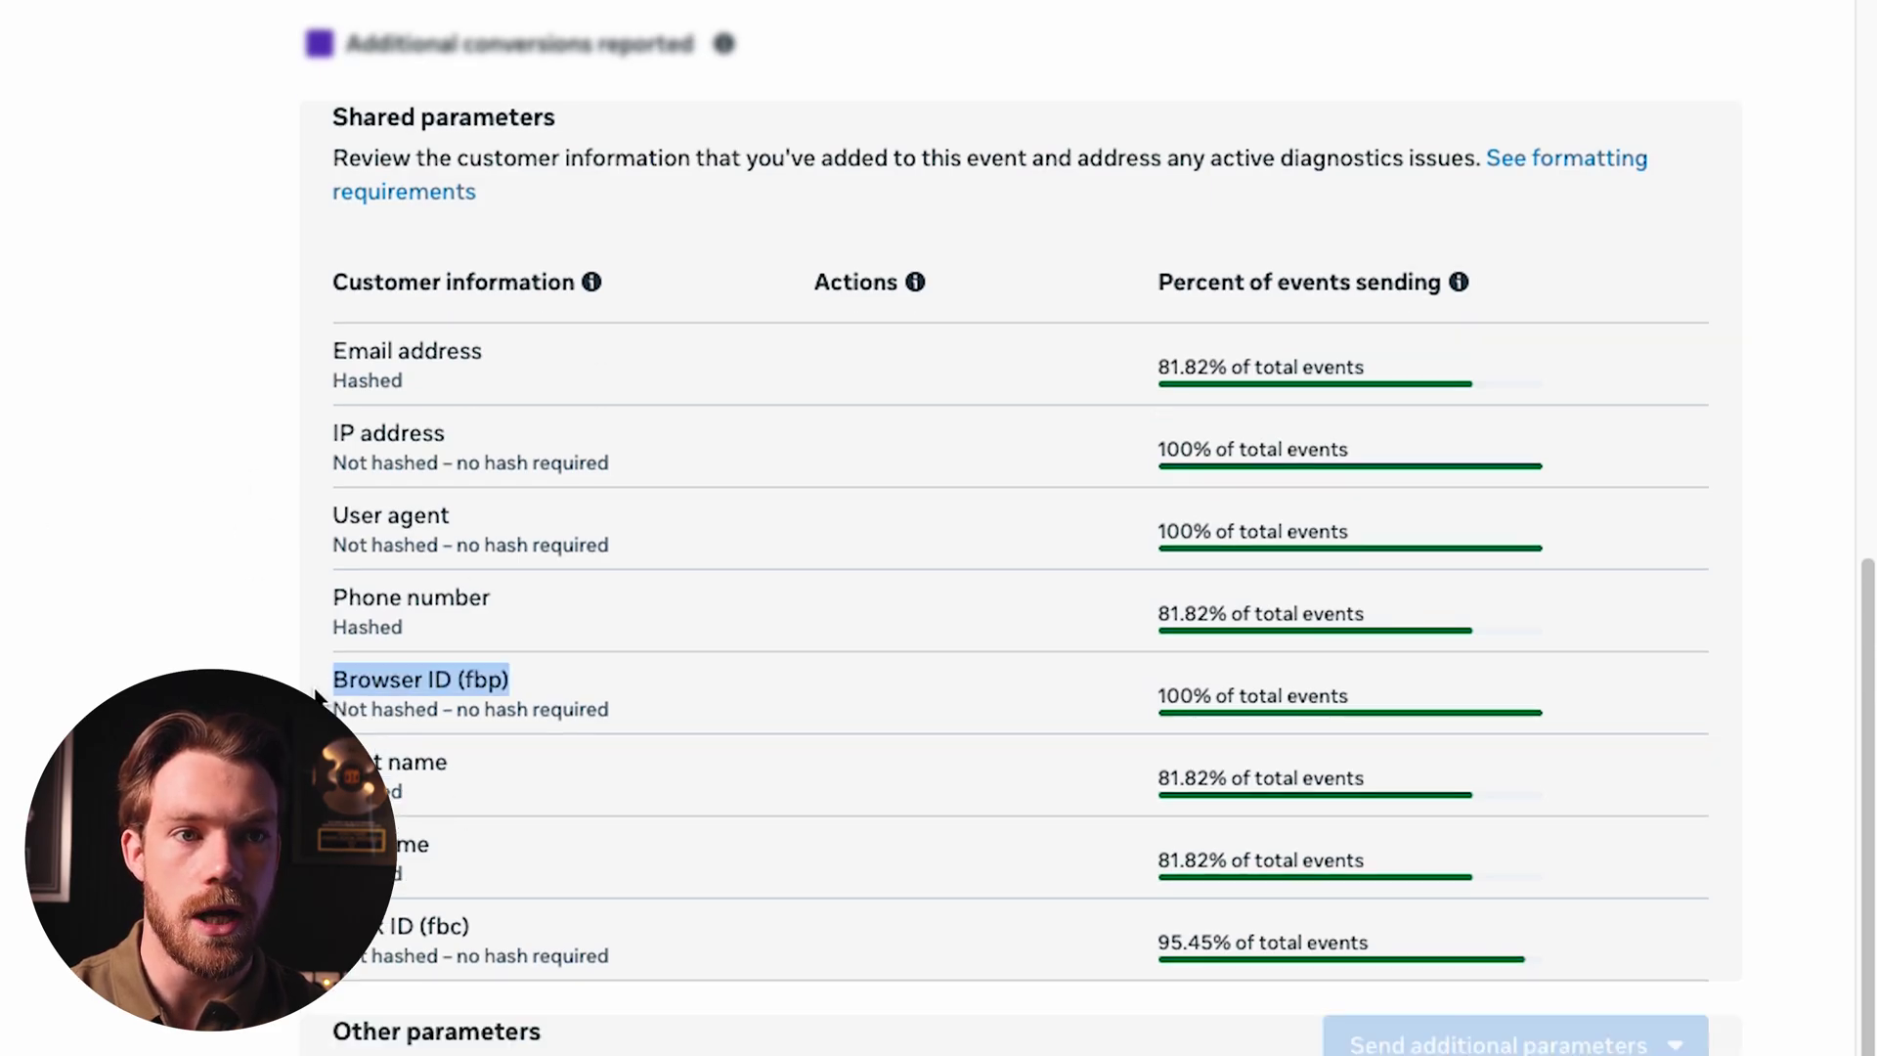
pyautogui.click(397, 440)
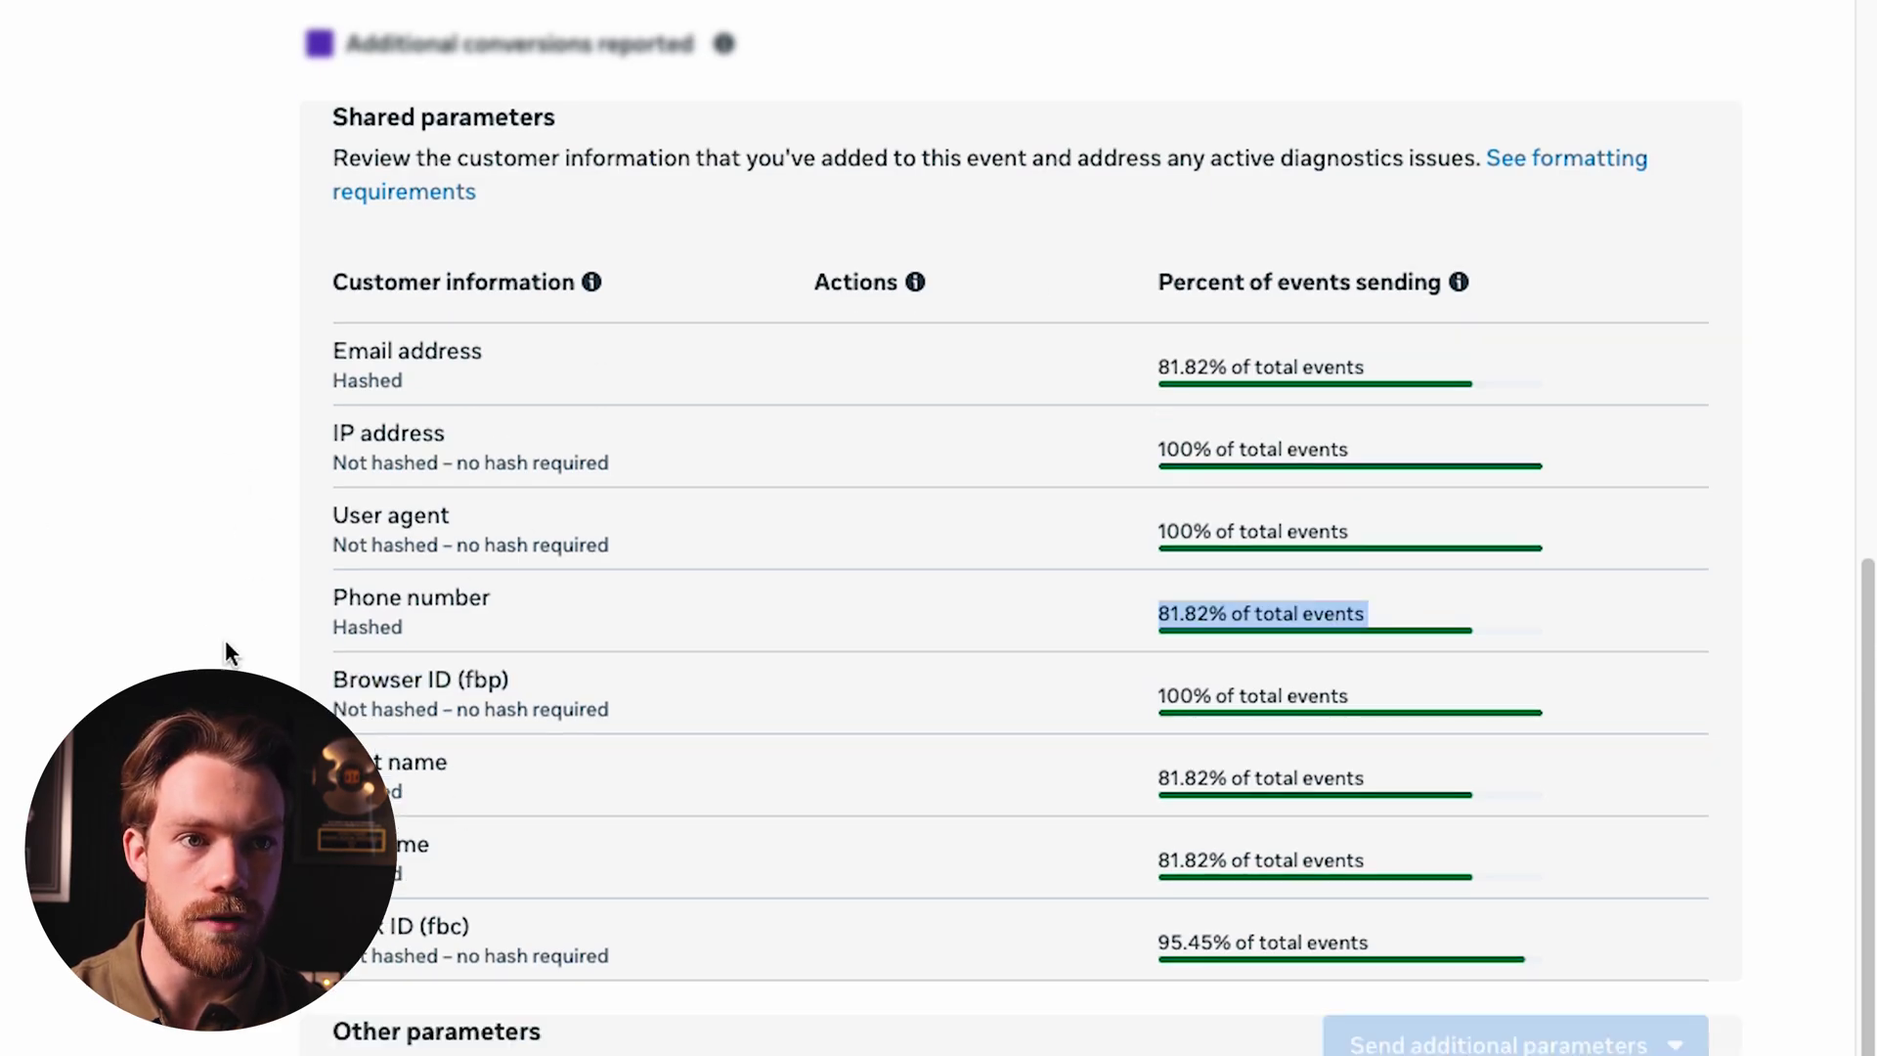
pyautogui.moveTo(332, 592); pyautogui.dragTo(1370, 618)
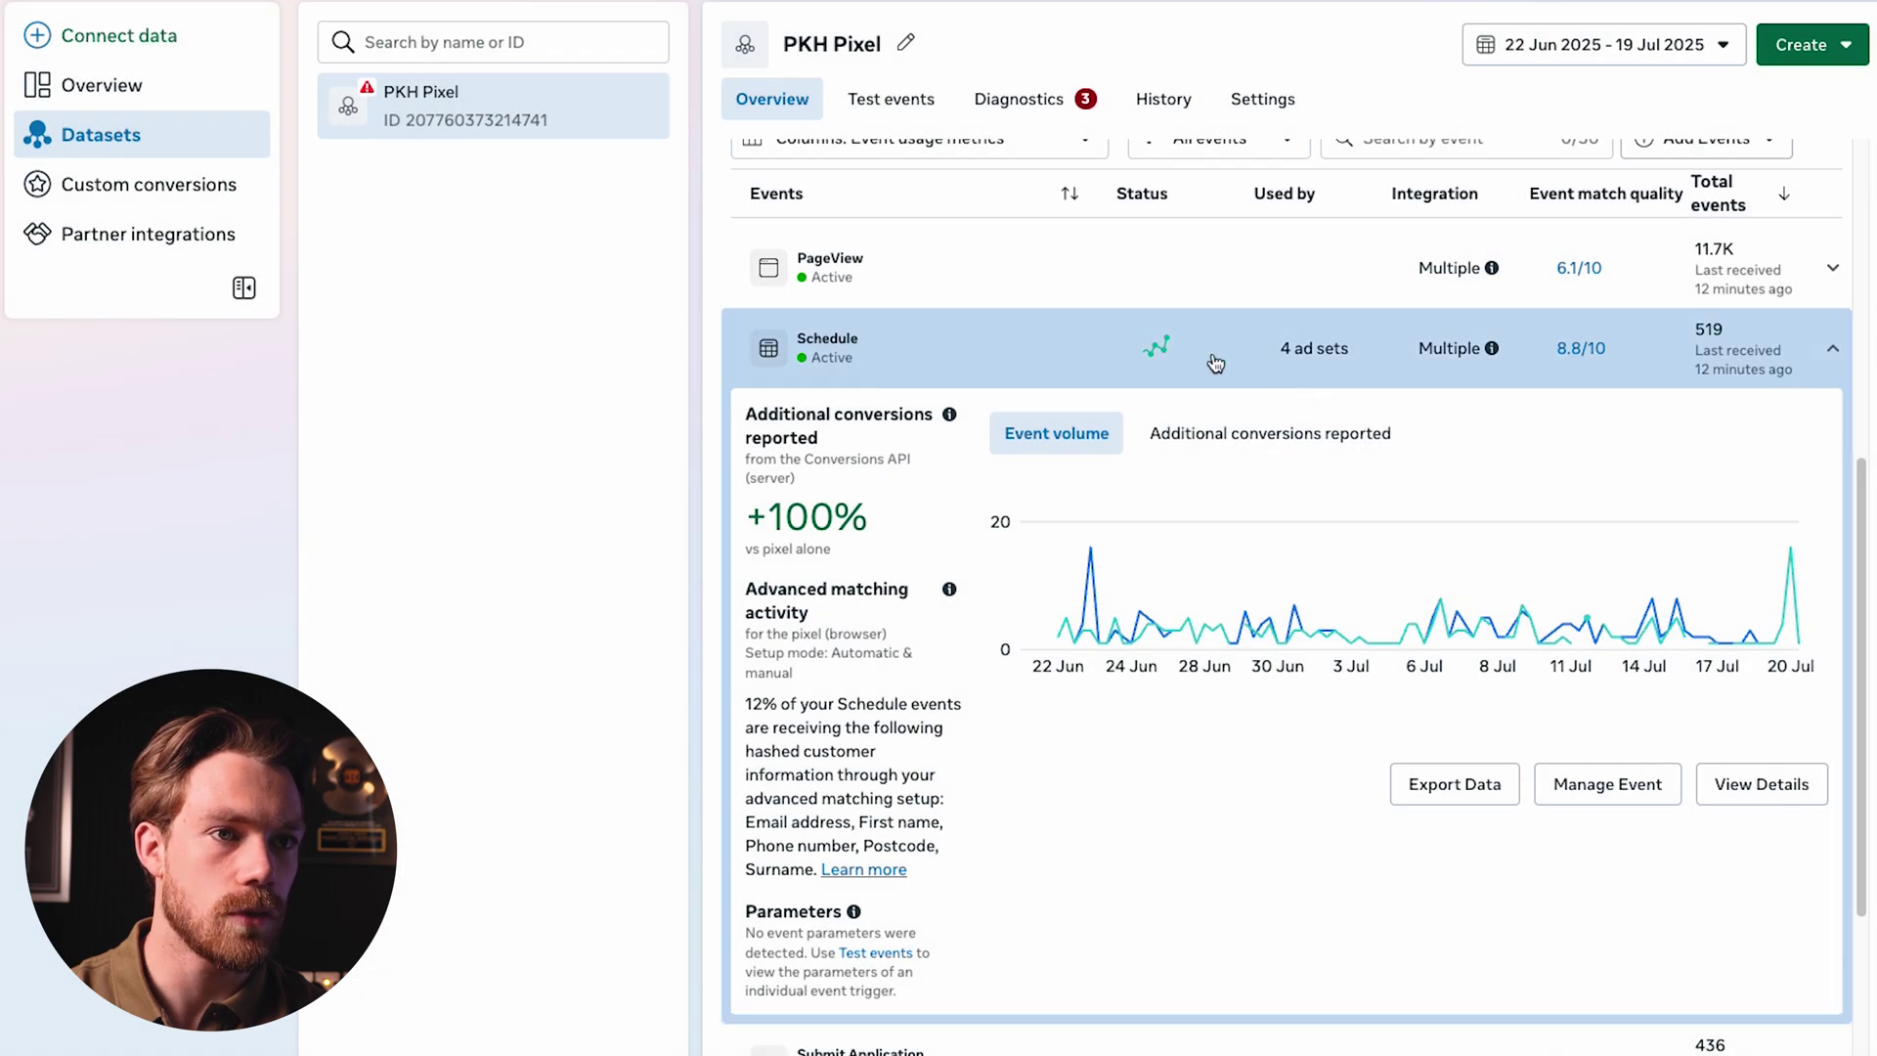
# - Collapse the Schedule event in the events list and expand the Lead event
pyautogui.click(1056, 355)
pyautogui.scroll(4, 1056, 360)
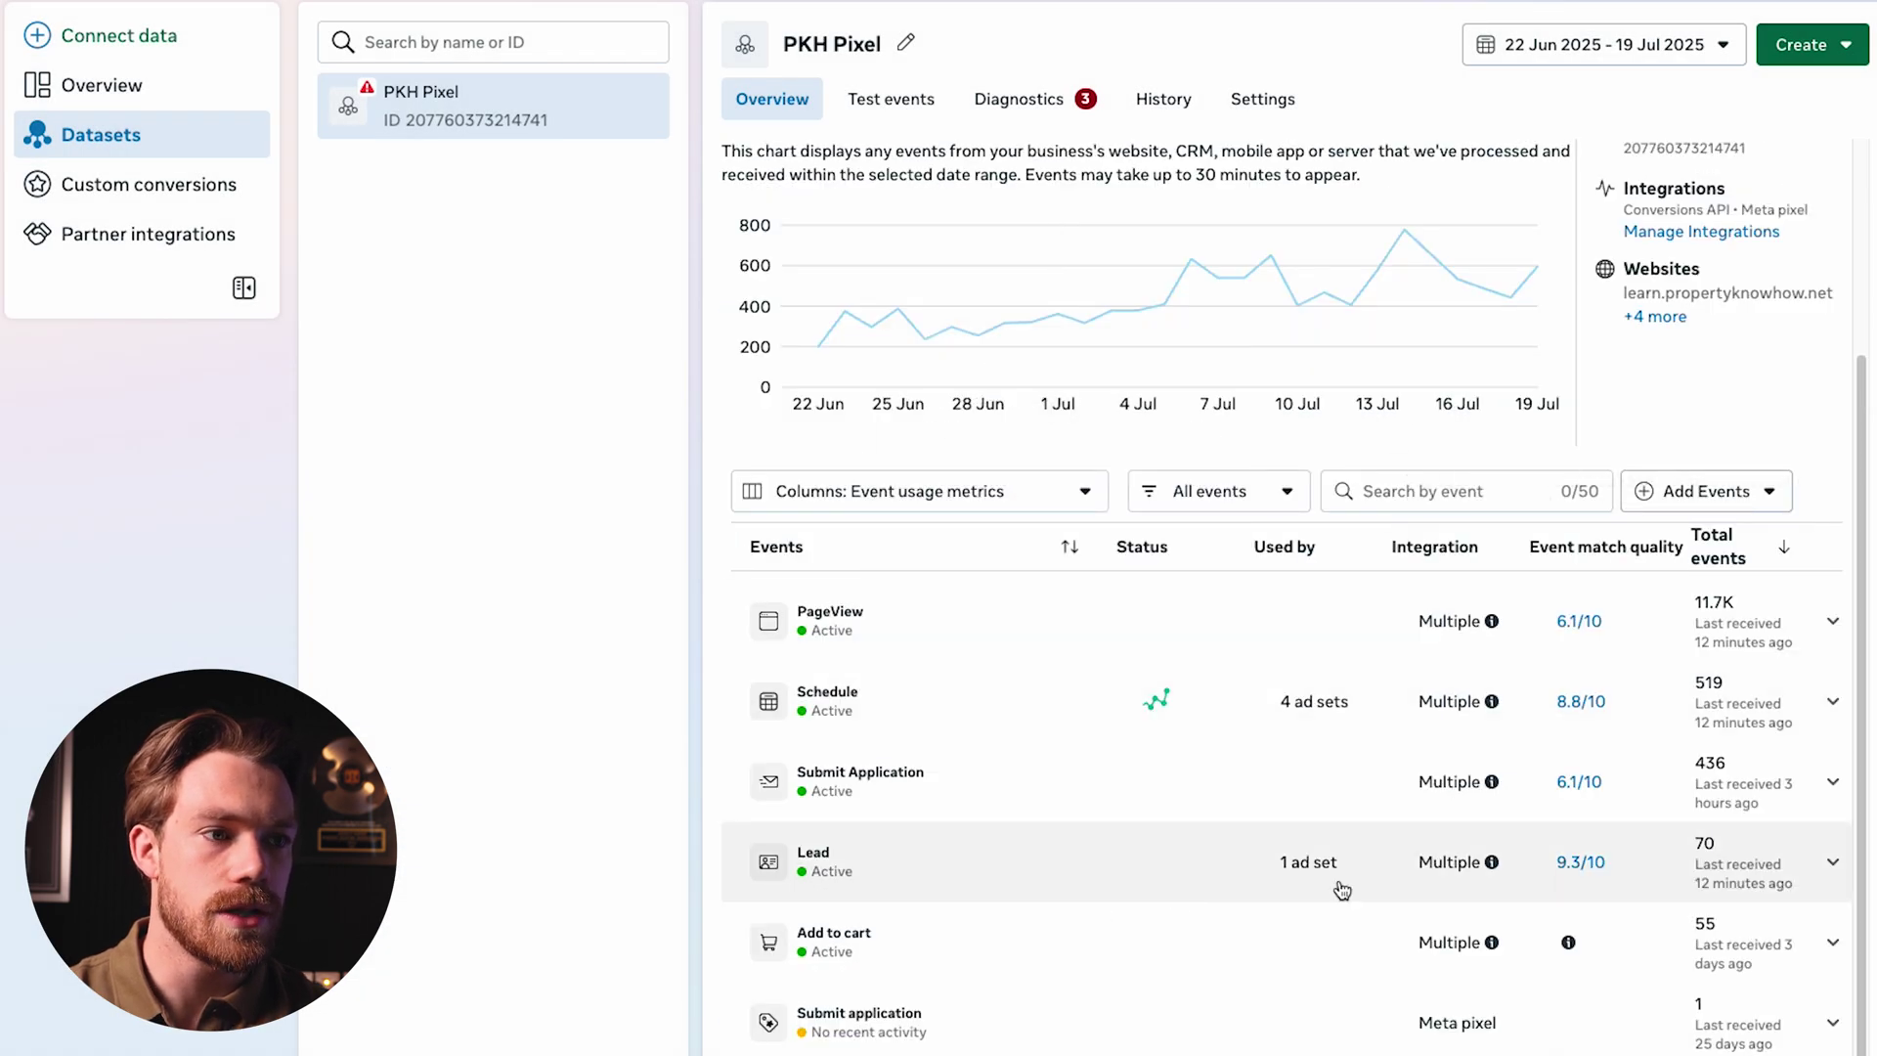
pyautogui.click(1270, 866)
pyautogui.scroll(-1, 1272, 800)
pyautogui.scroll(-3, 1272, 800)
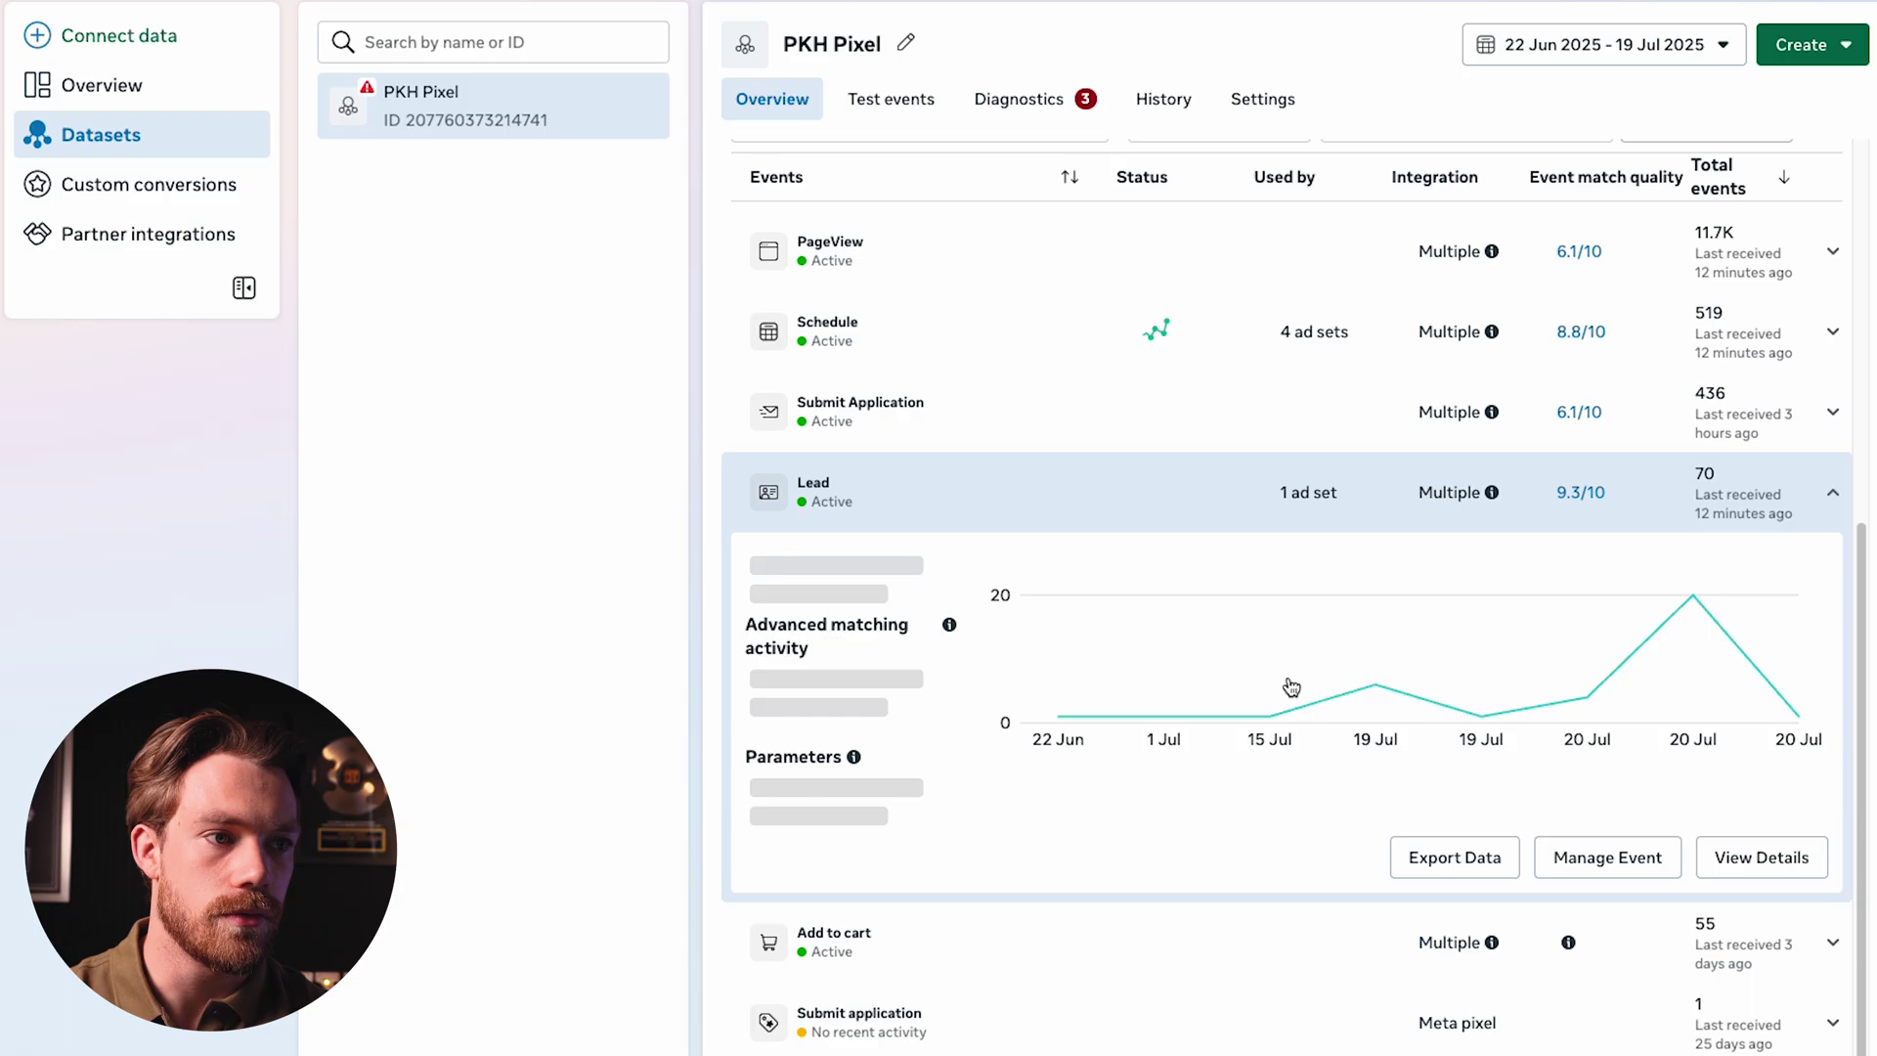
# - Open the Lead event's full details and review its shared parameters and match quality score under event quality
pyautogui.click(1755, 857)
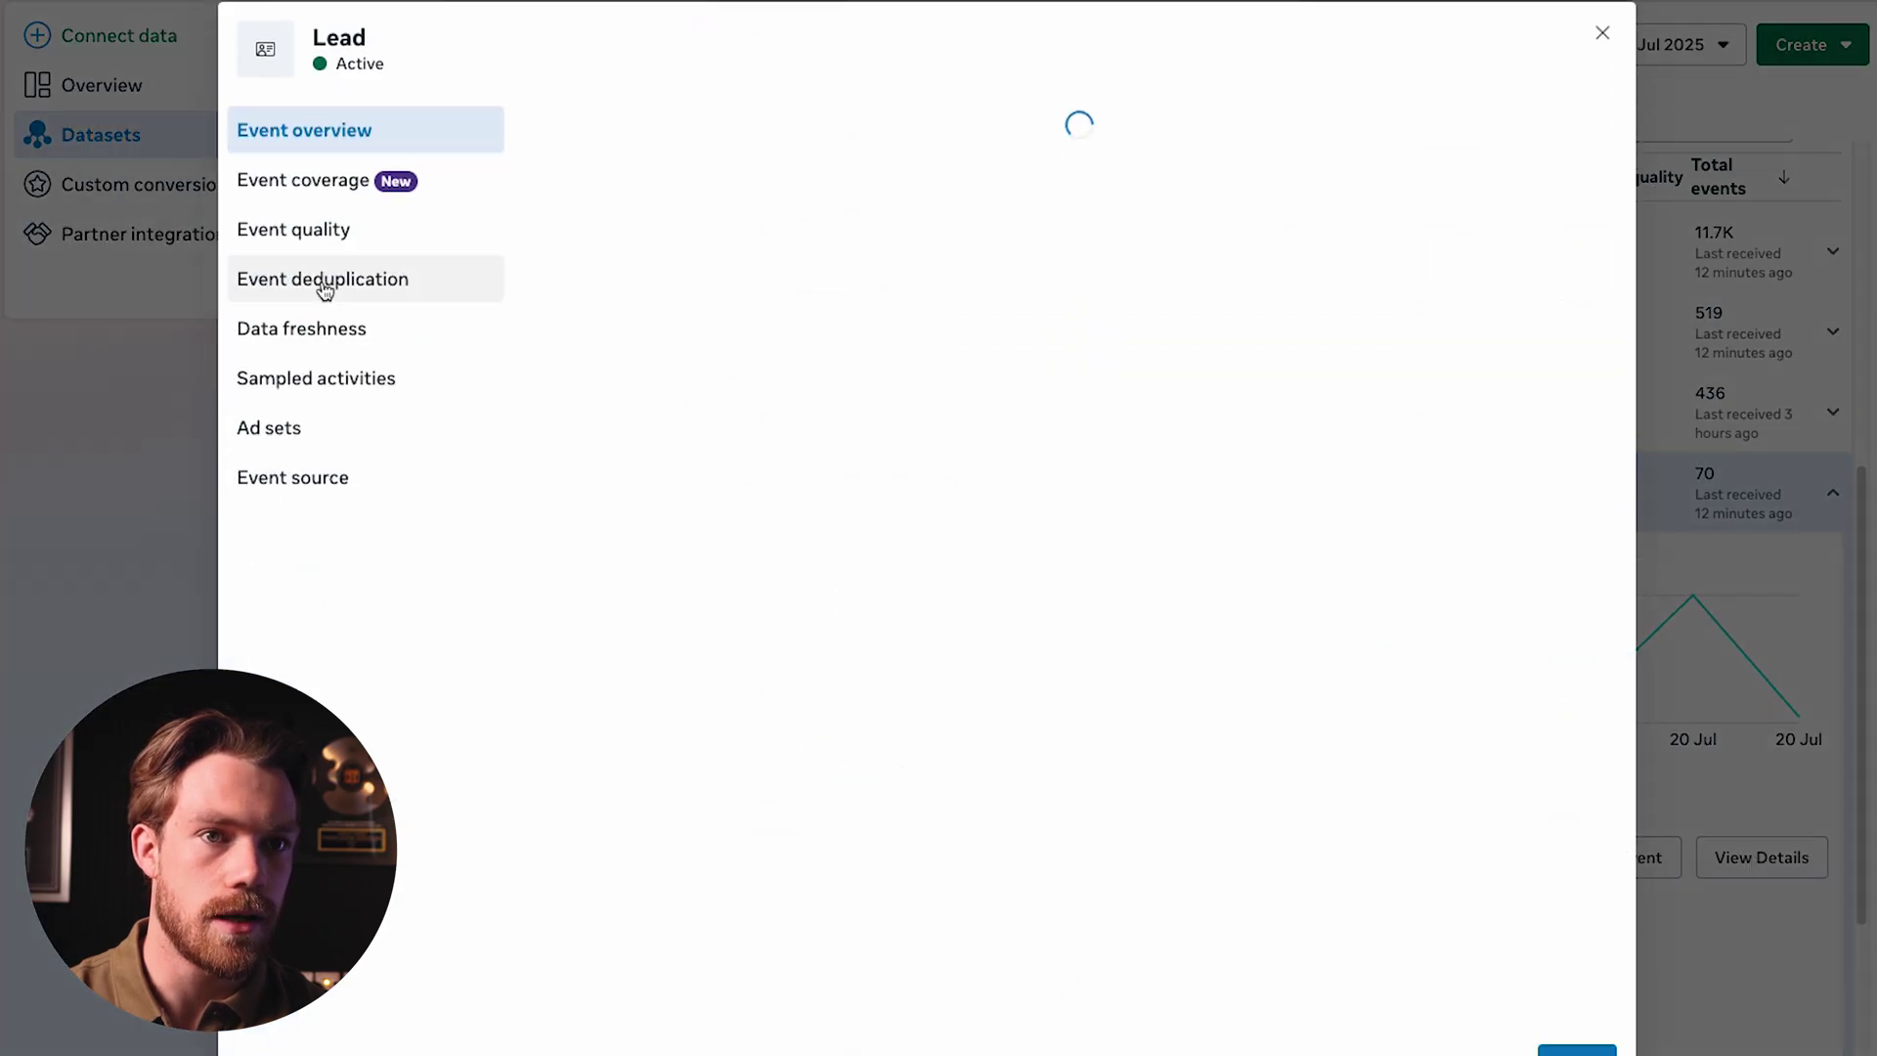
pyautogui.click(315, 232)
pyautogui.scroll(-3, 950, 458)
pyautogui.scroll(-4, 951, 450)
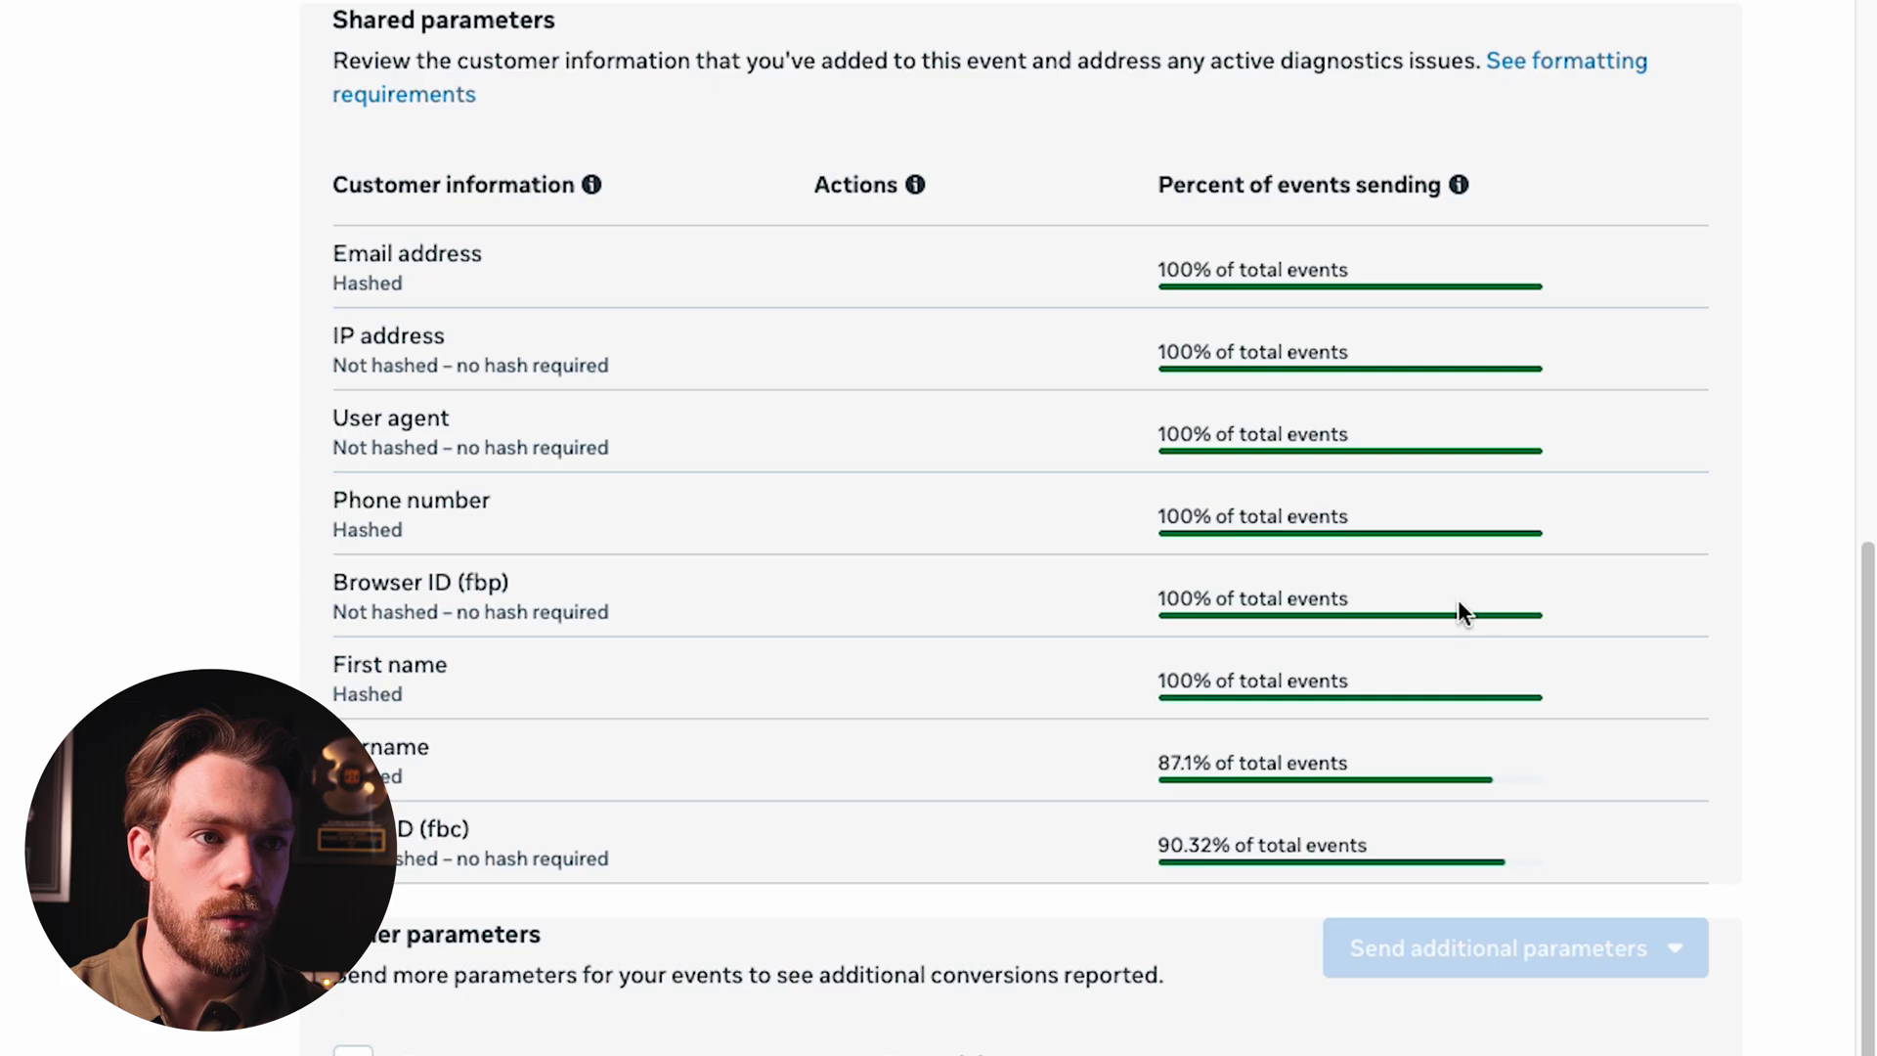
pyautogui.scroll(7, 876, 743)
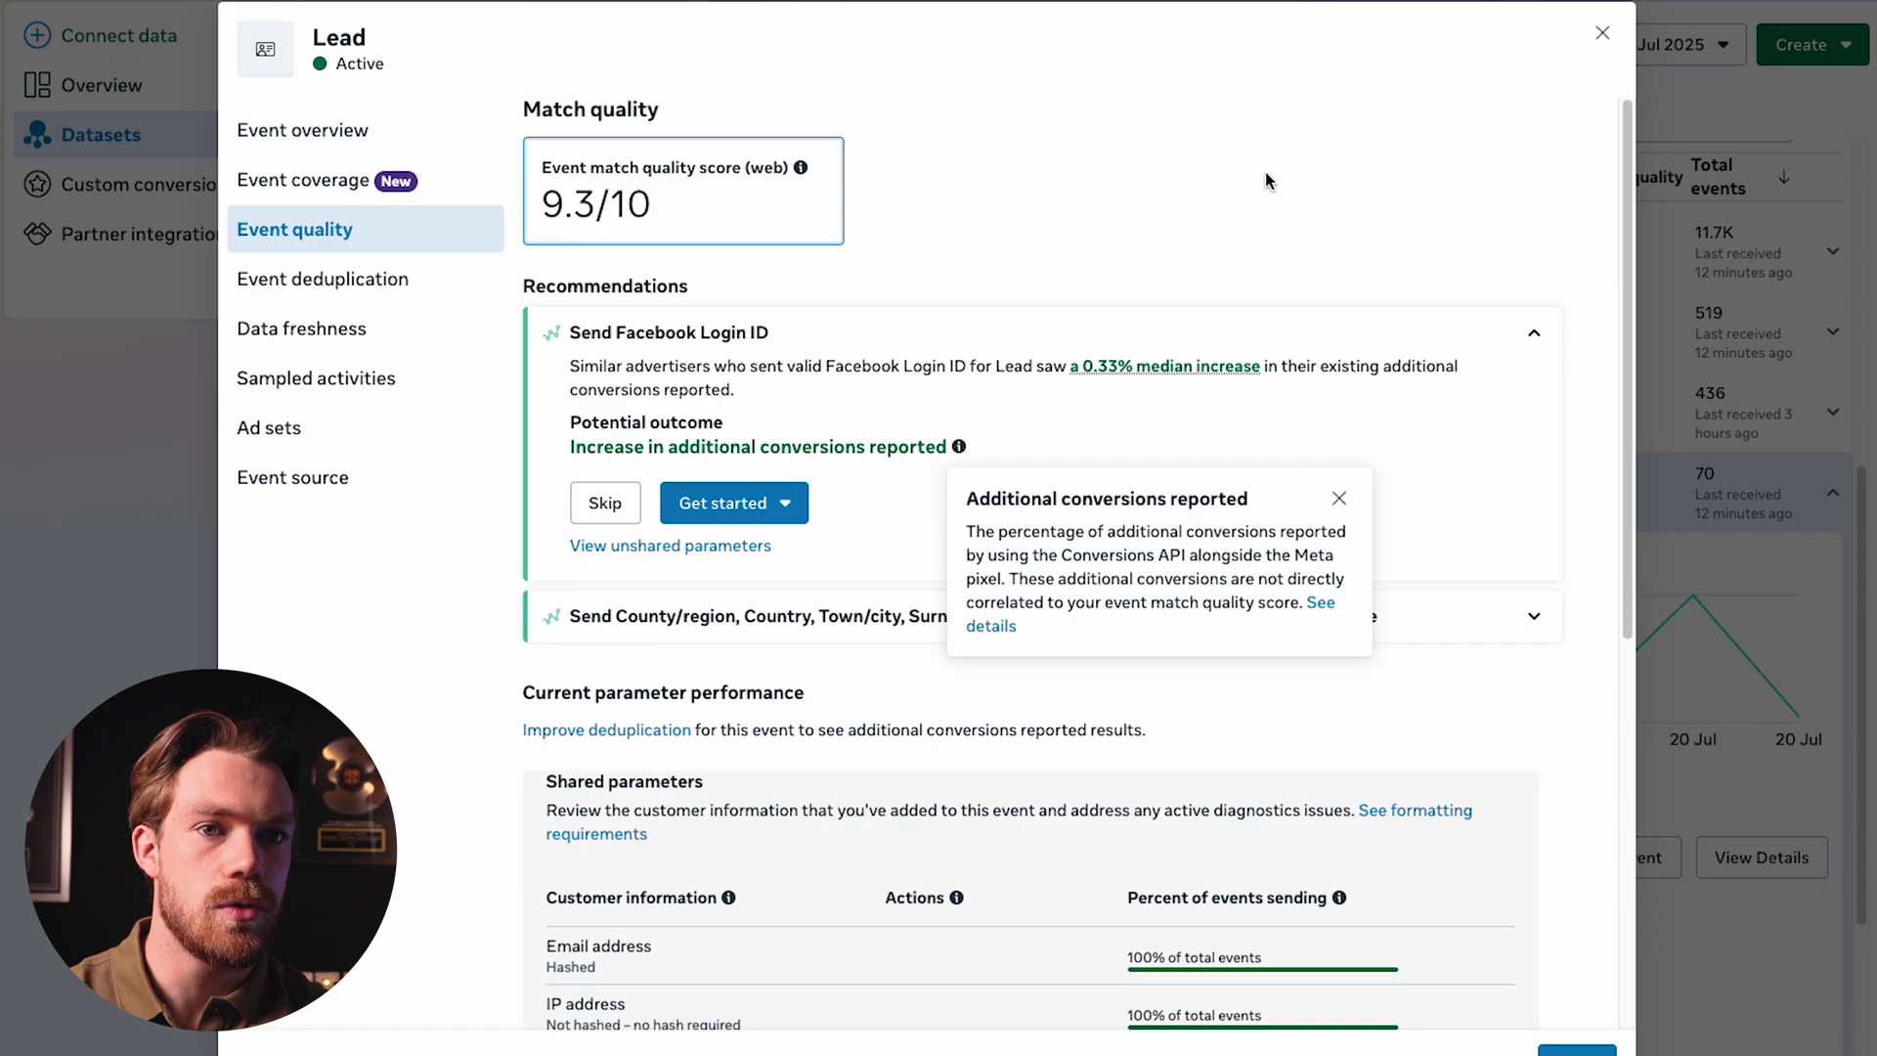
# - Close the Lead event's details, collapse its row and check the match quality column for the Add to cart event
pyautogui.click(1602, 33)
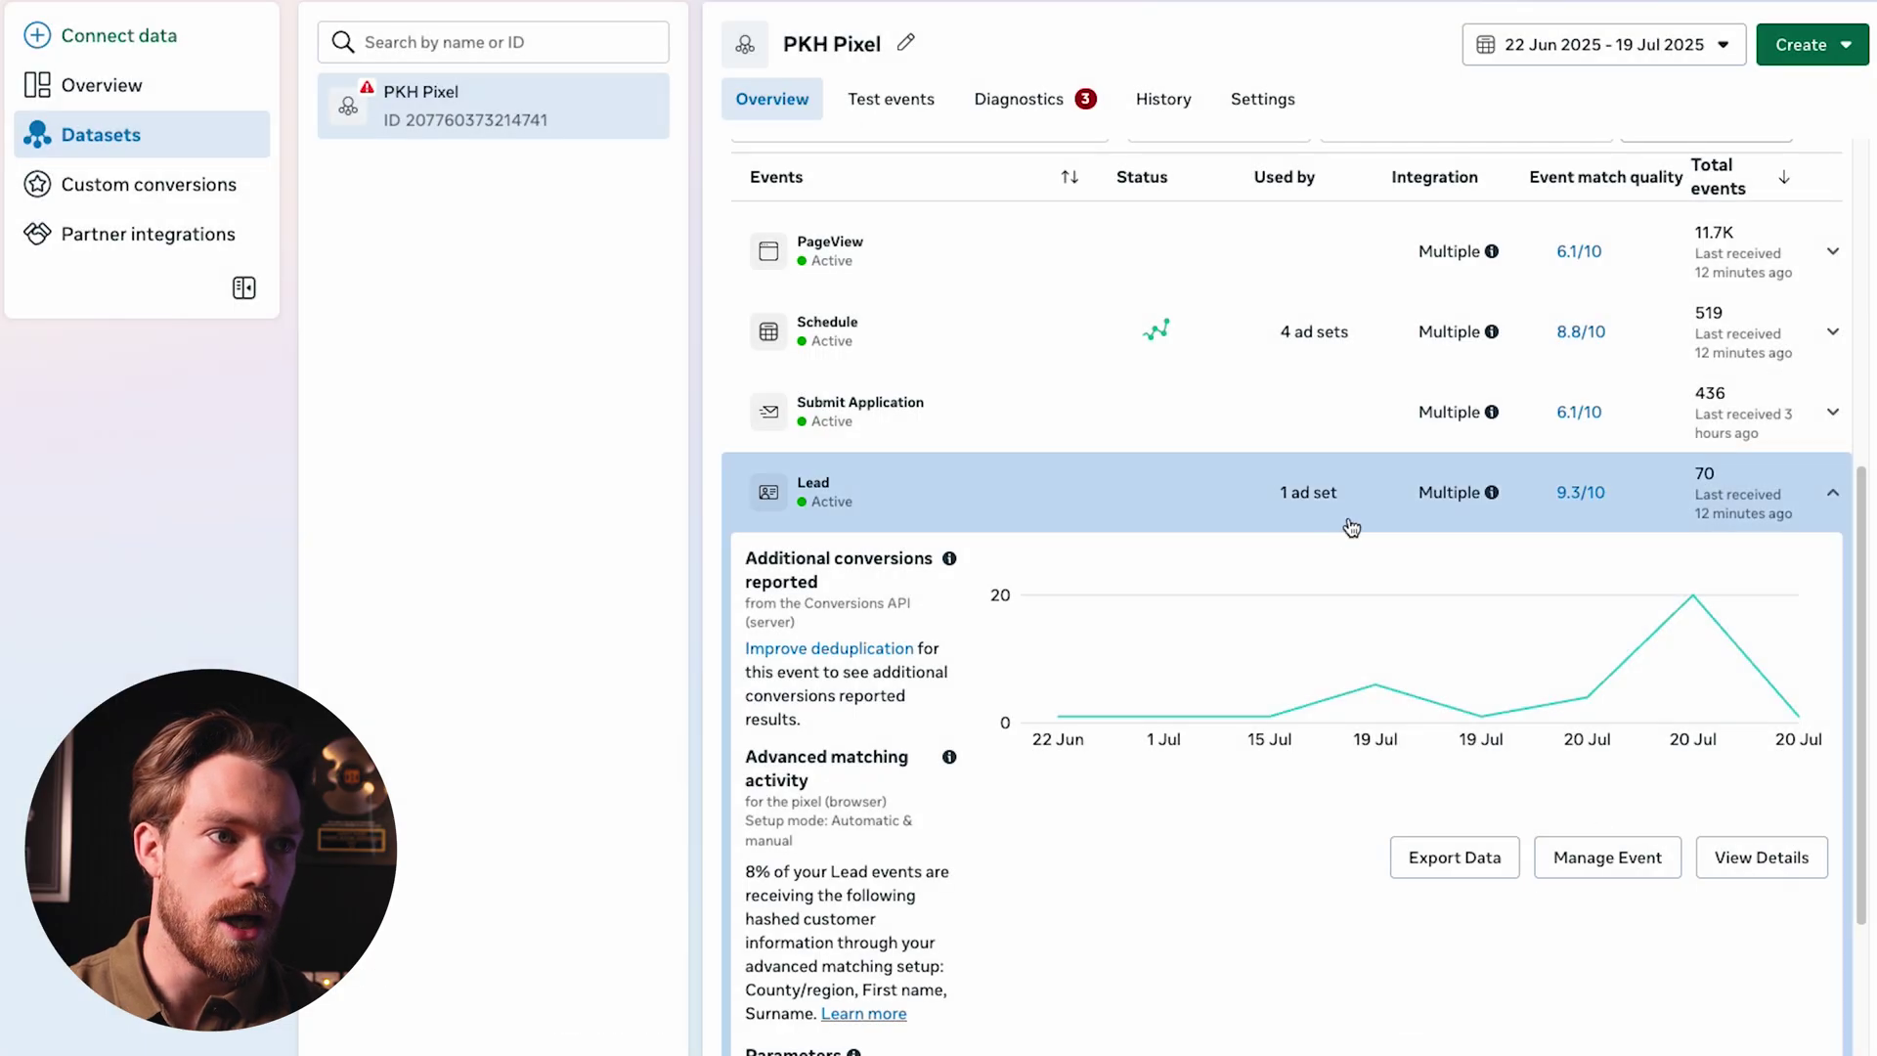
pyautogui.click(1198, 505)
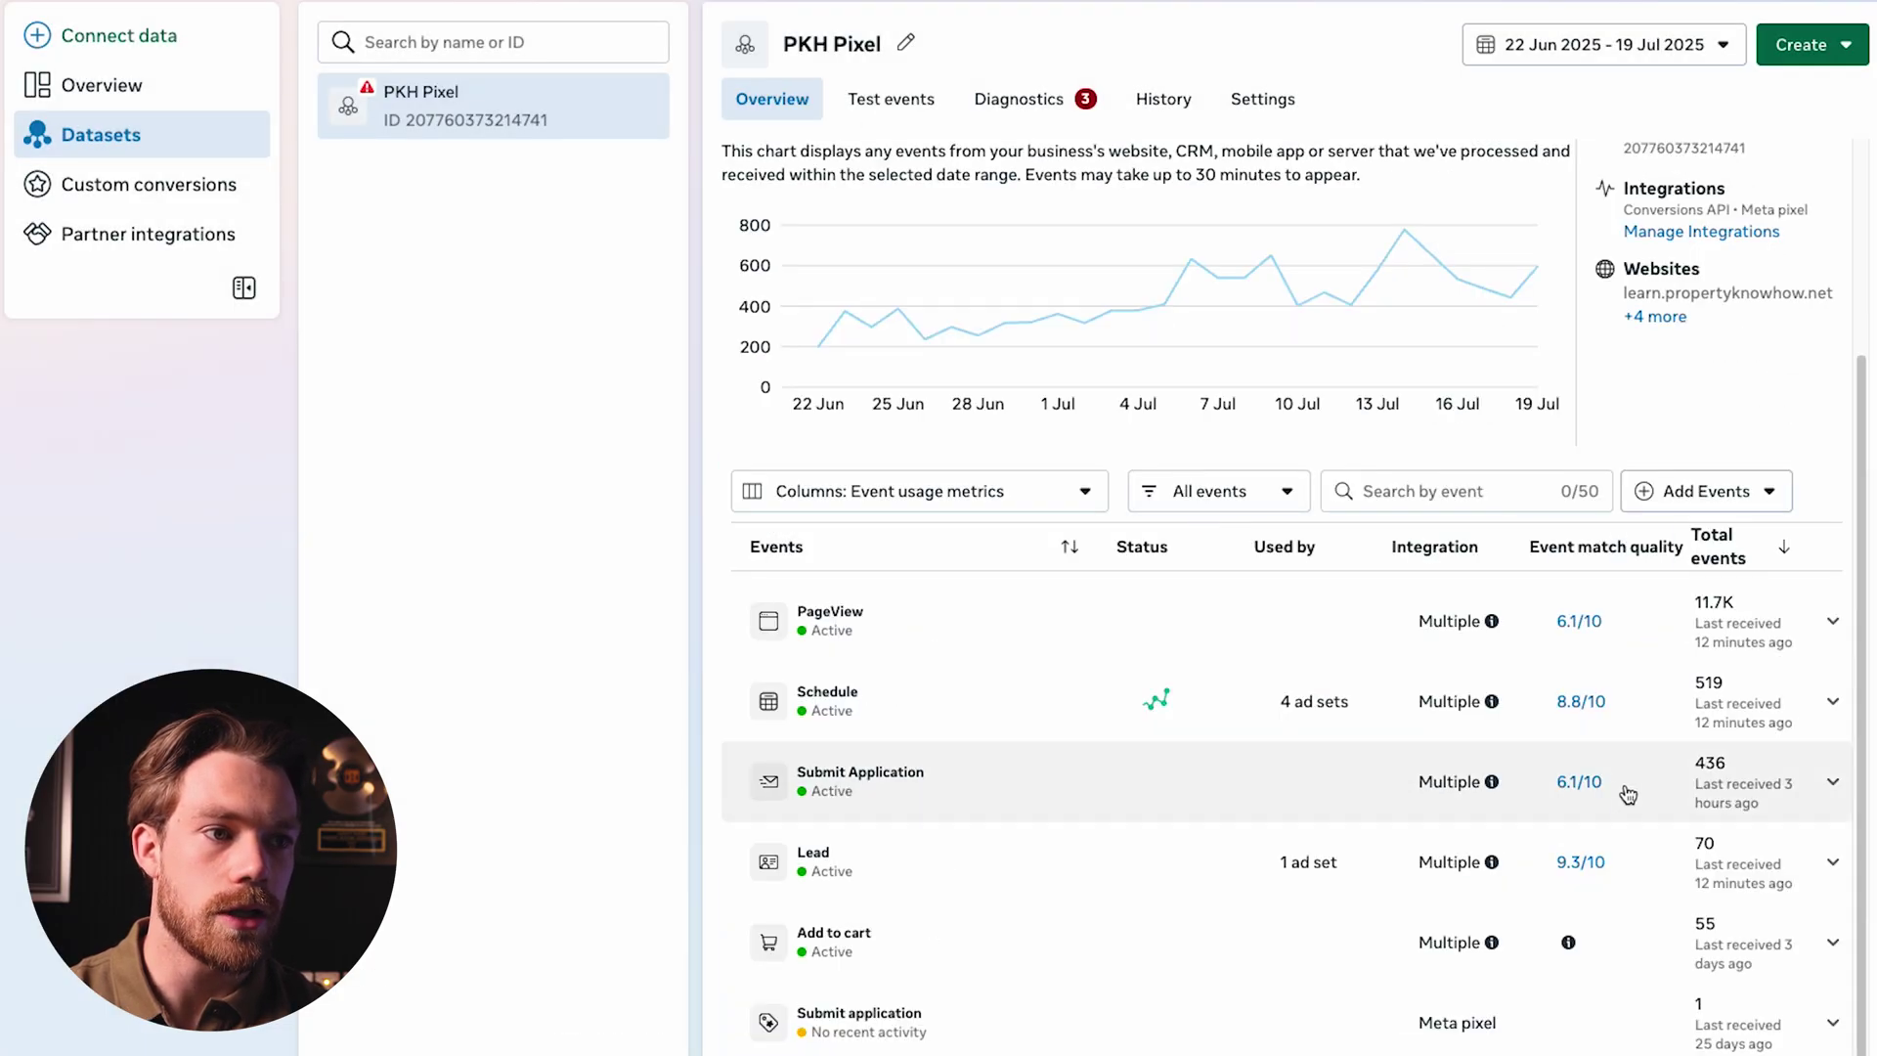
pyautogui.moveTo(1576, 942)
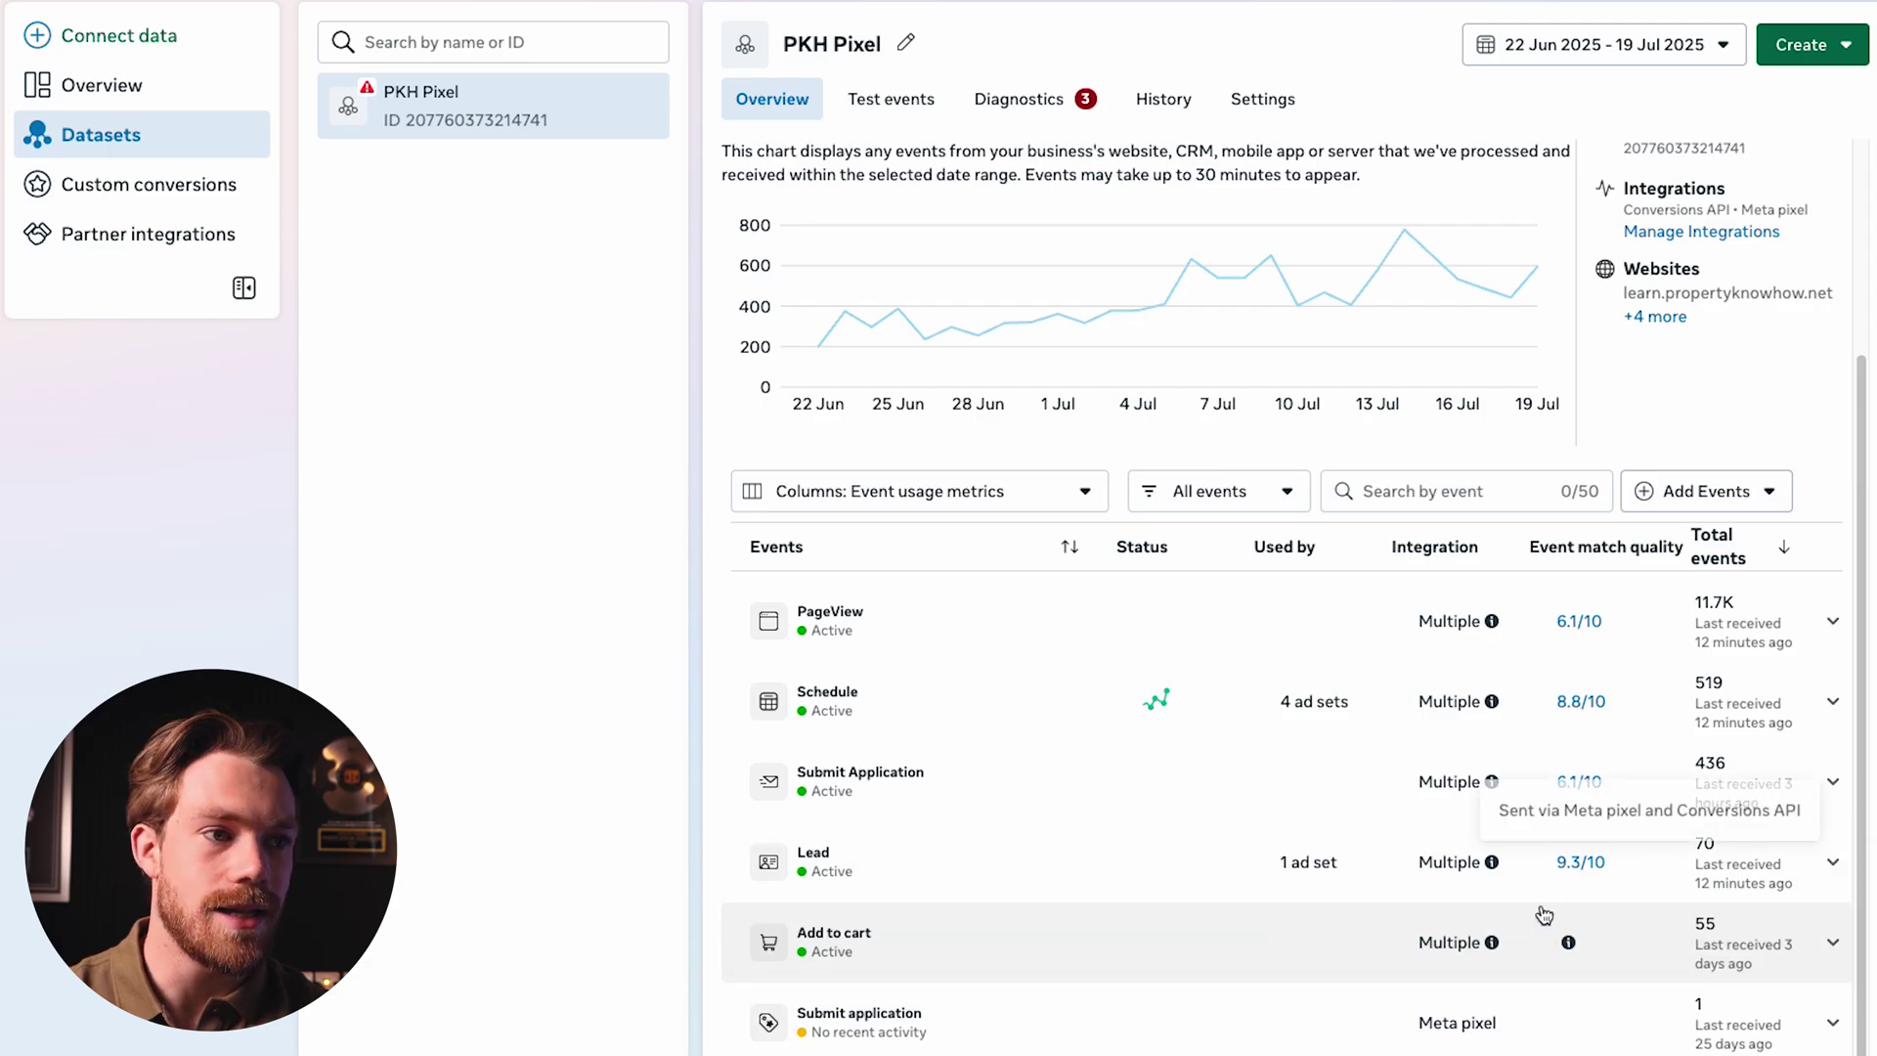
pyautogui.click(1308, 862)
pyautogui.click(1036, 939)
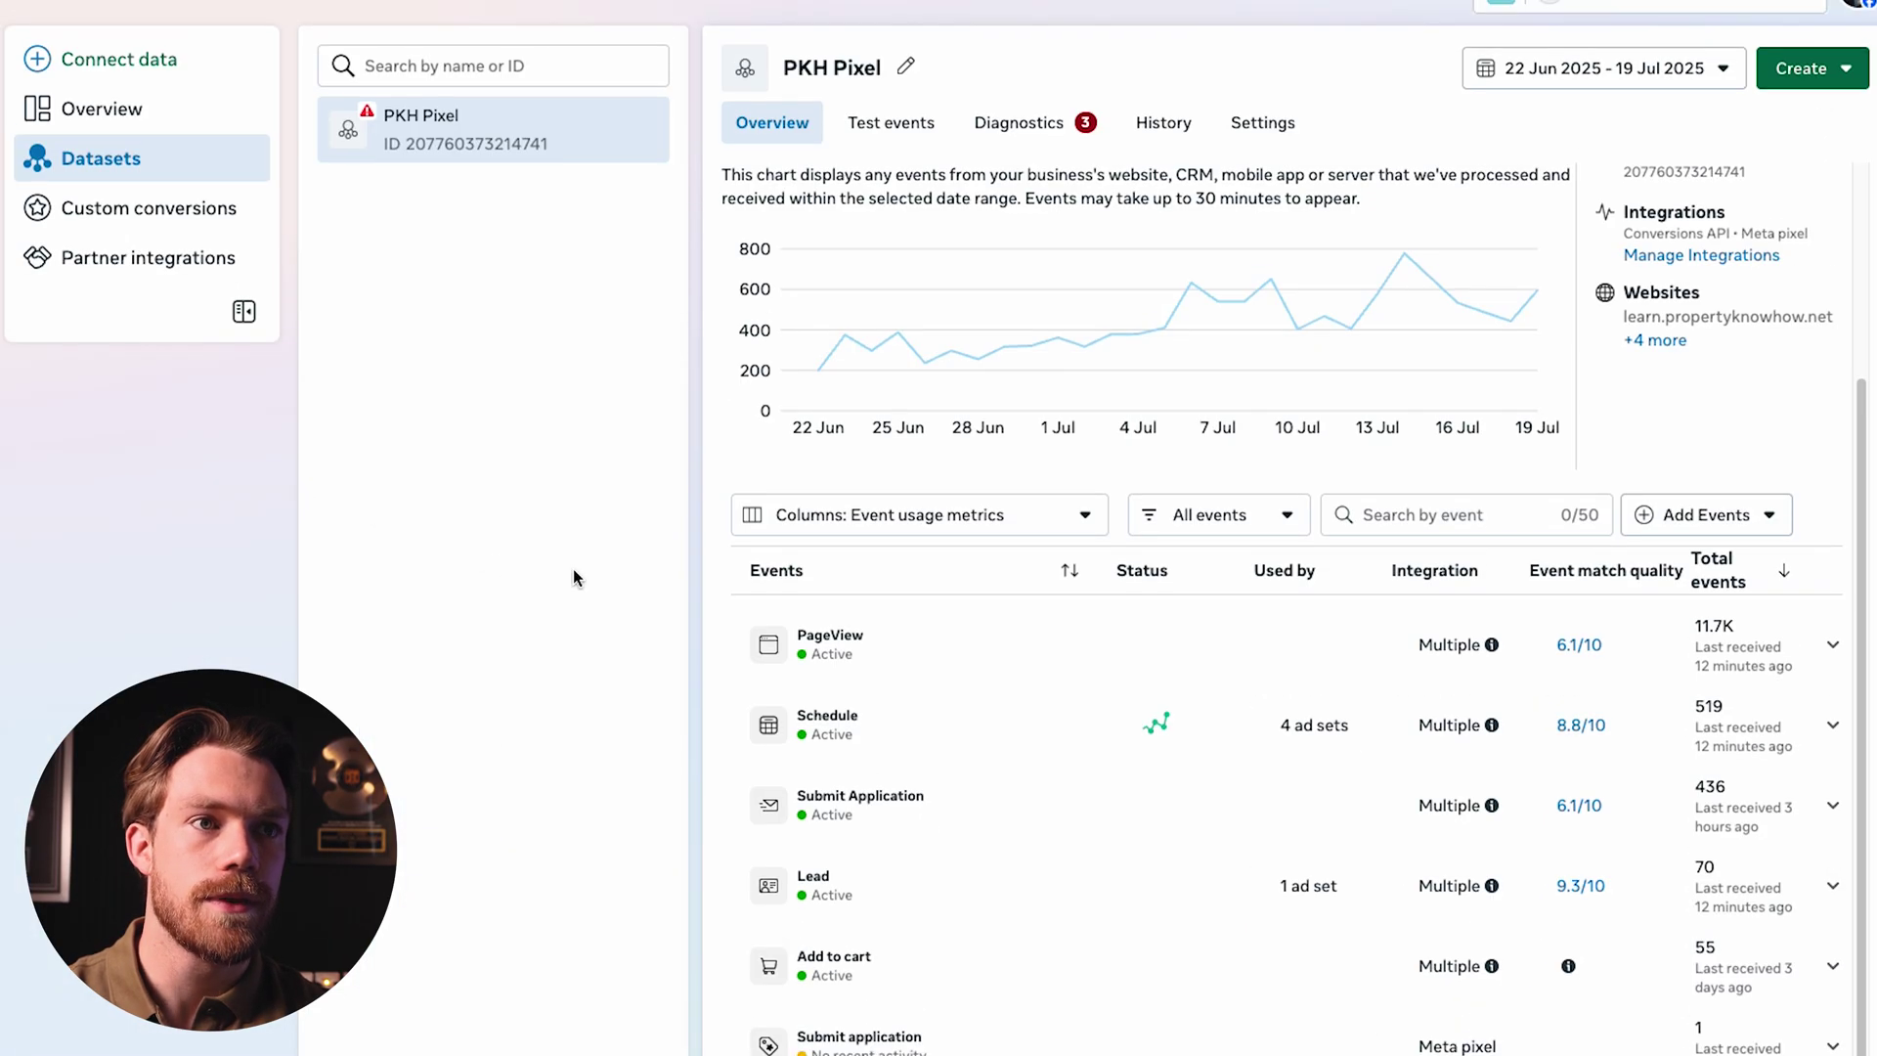
pyautogui.scroll(-1, 573, 570)
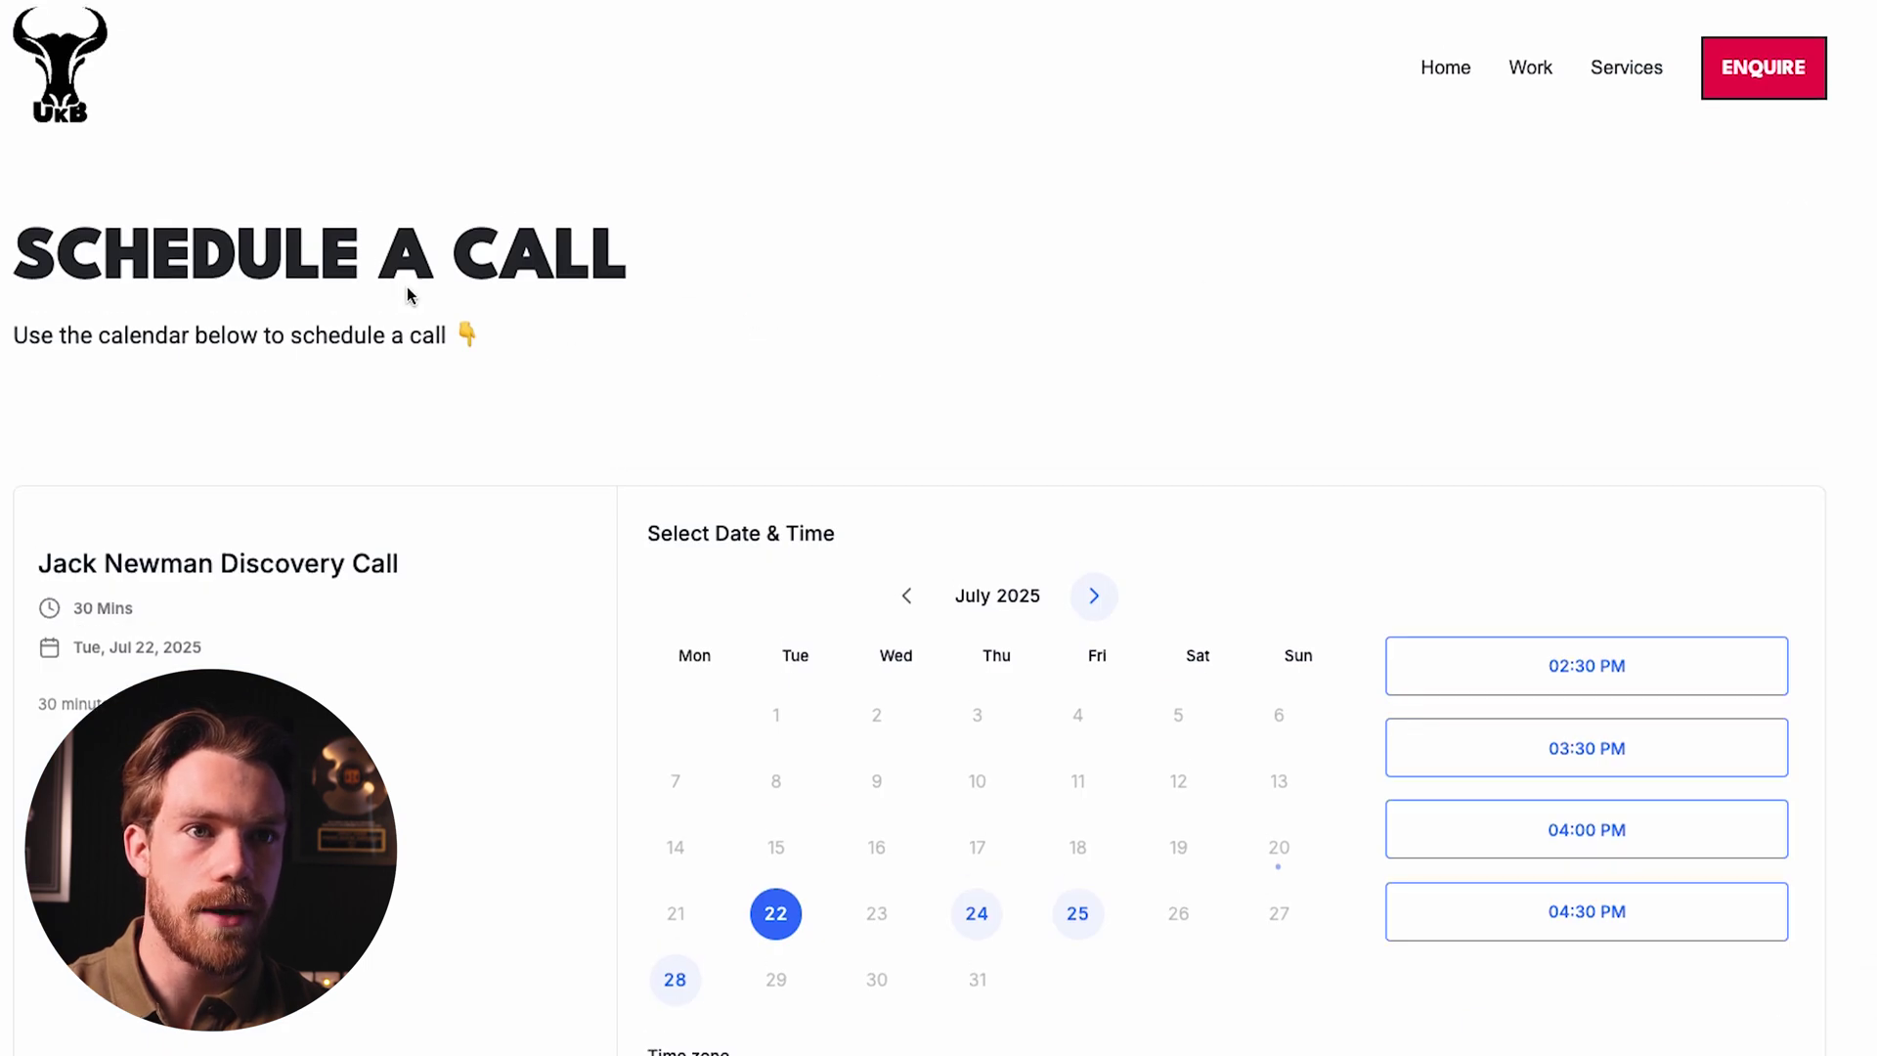
# - Switch to the Schedule a Call page and pick 24 July 2025 in the discovery call's calendar
pyautogui.scroll(-3, 620, 485)
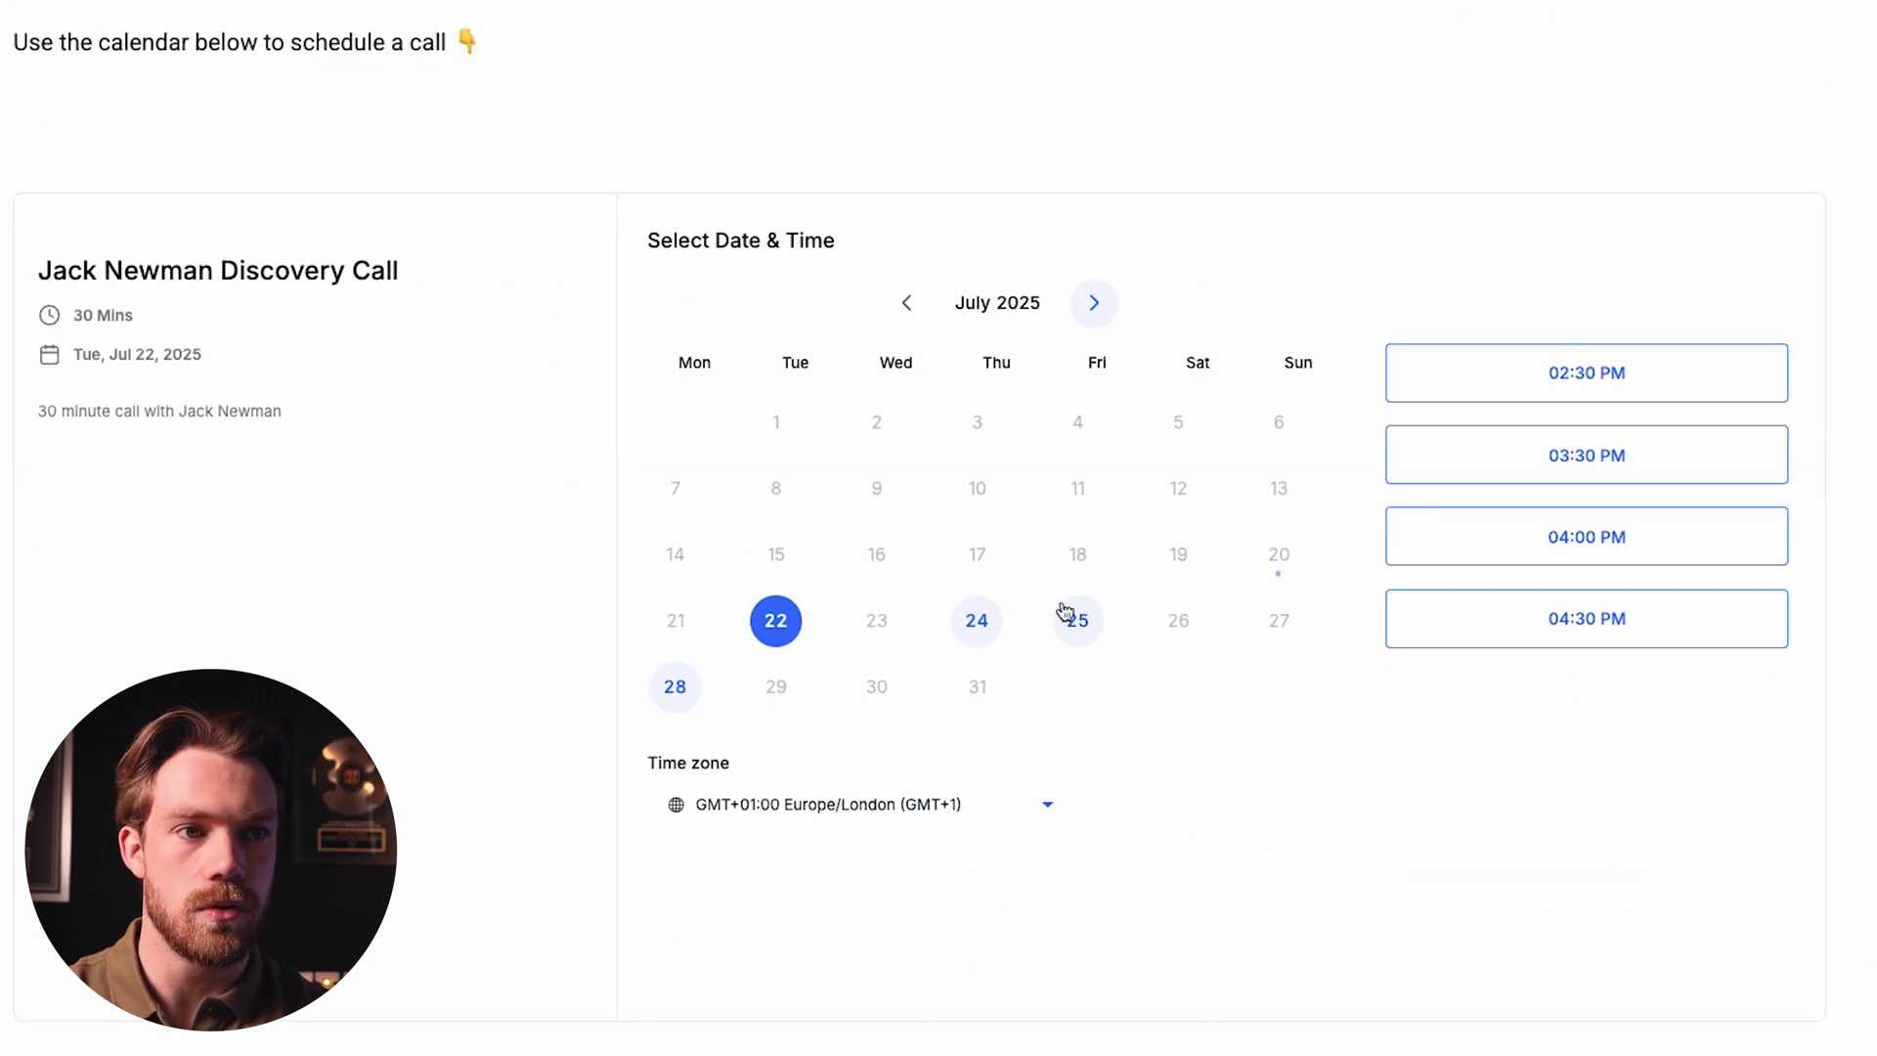
pyautogui.click(991, 636)
pyautogui.scroll(3, 1517, 512)
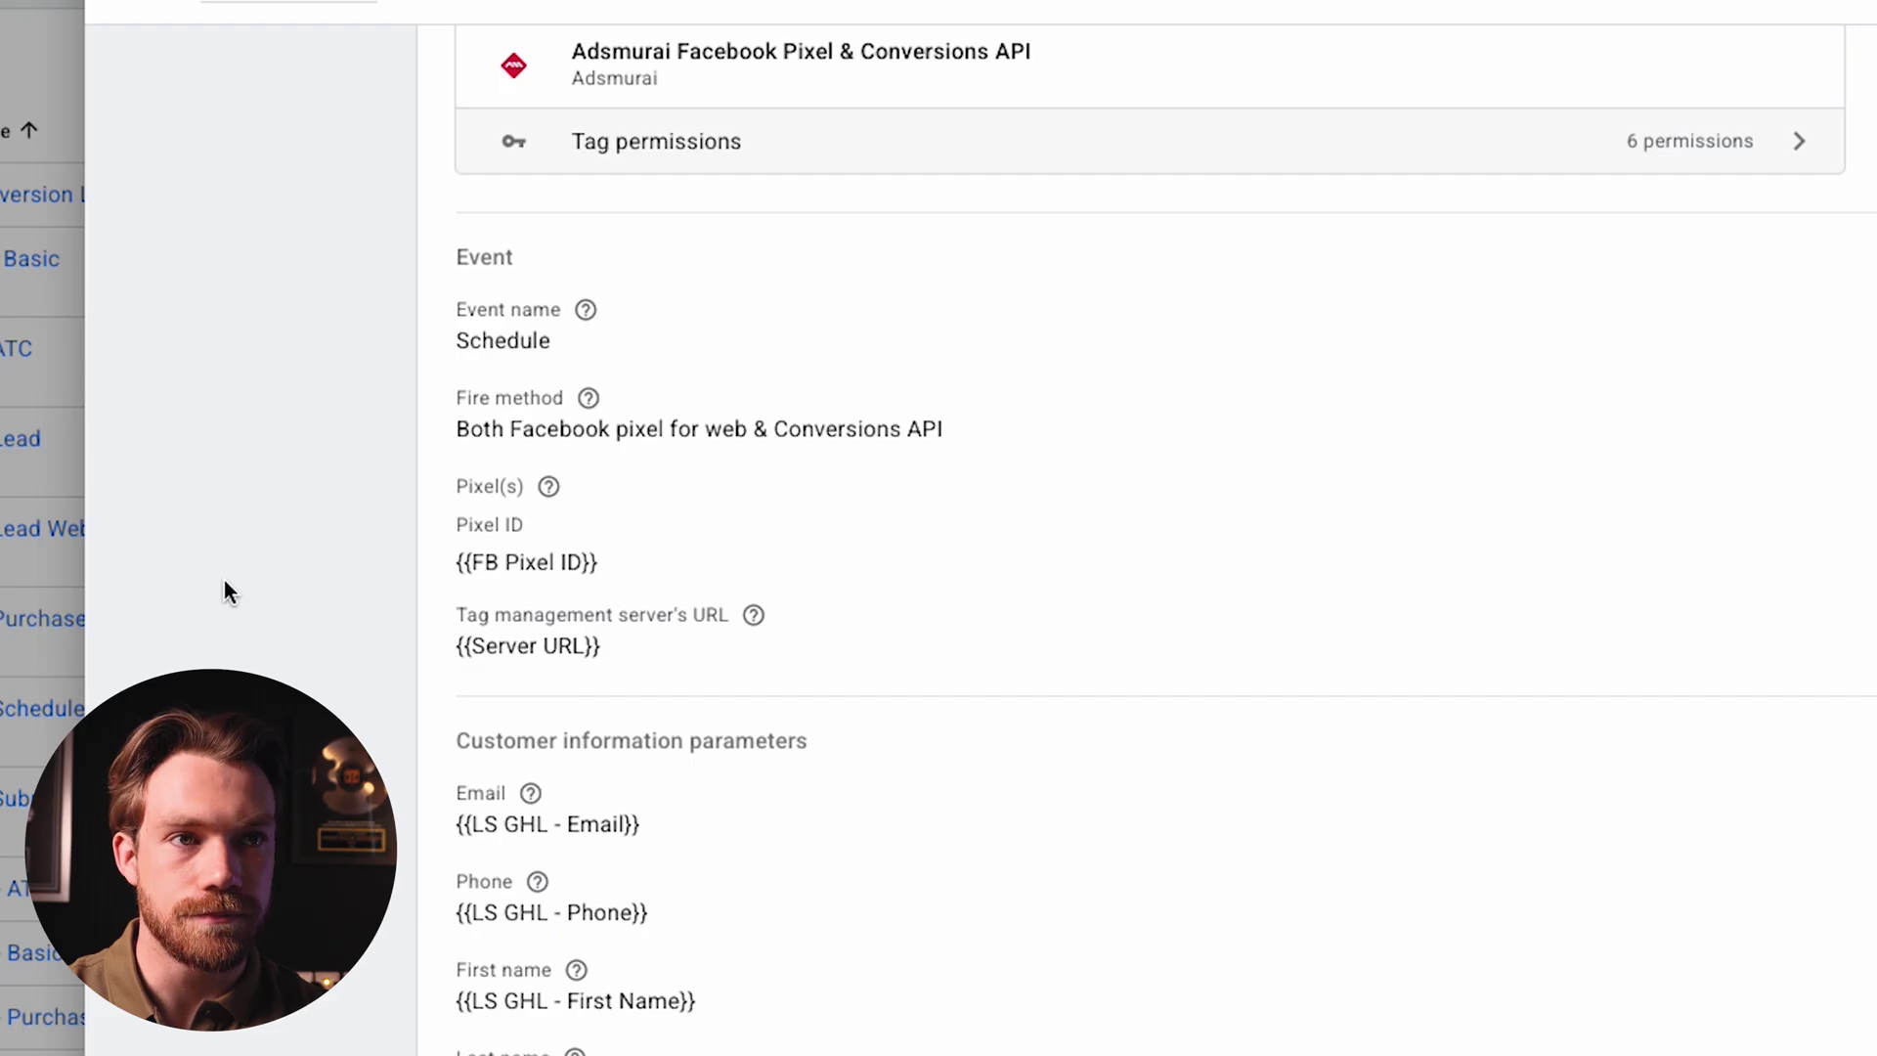
# - Switch to Google Tag Manager and review the Schedule tag's event name, fire method, pixel ID, server URL and customer information parameters
pyautogui.scroll(2, 401, 590)
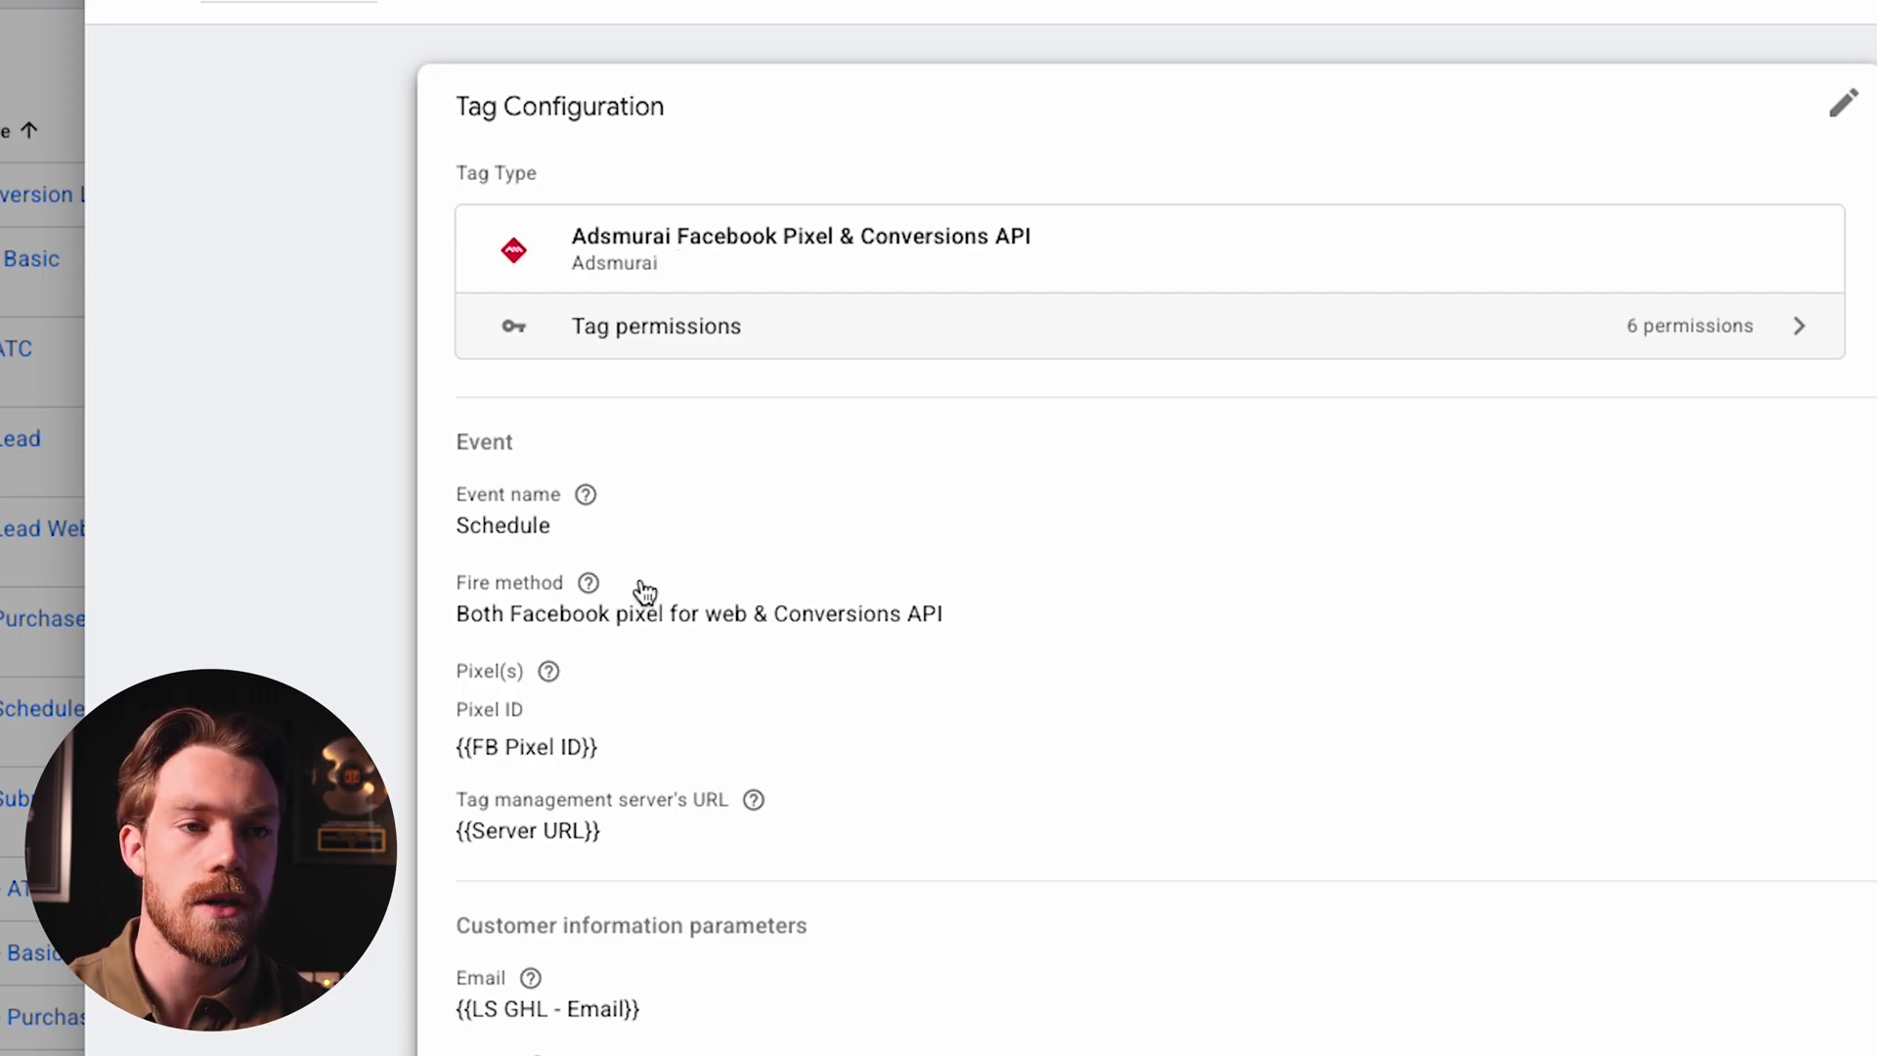
pyautogui.scroll(-1, 620, 721)
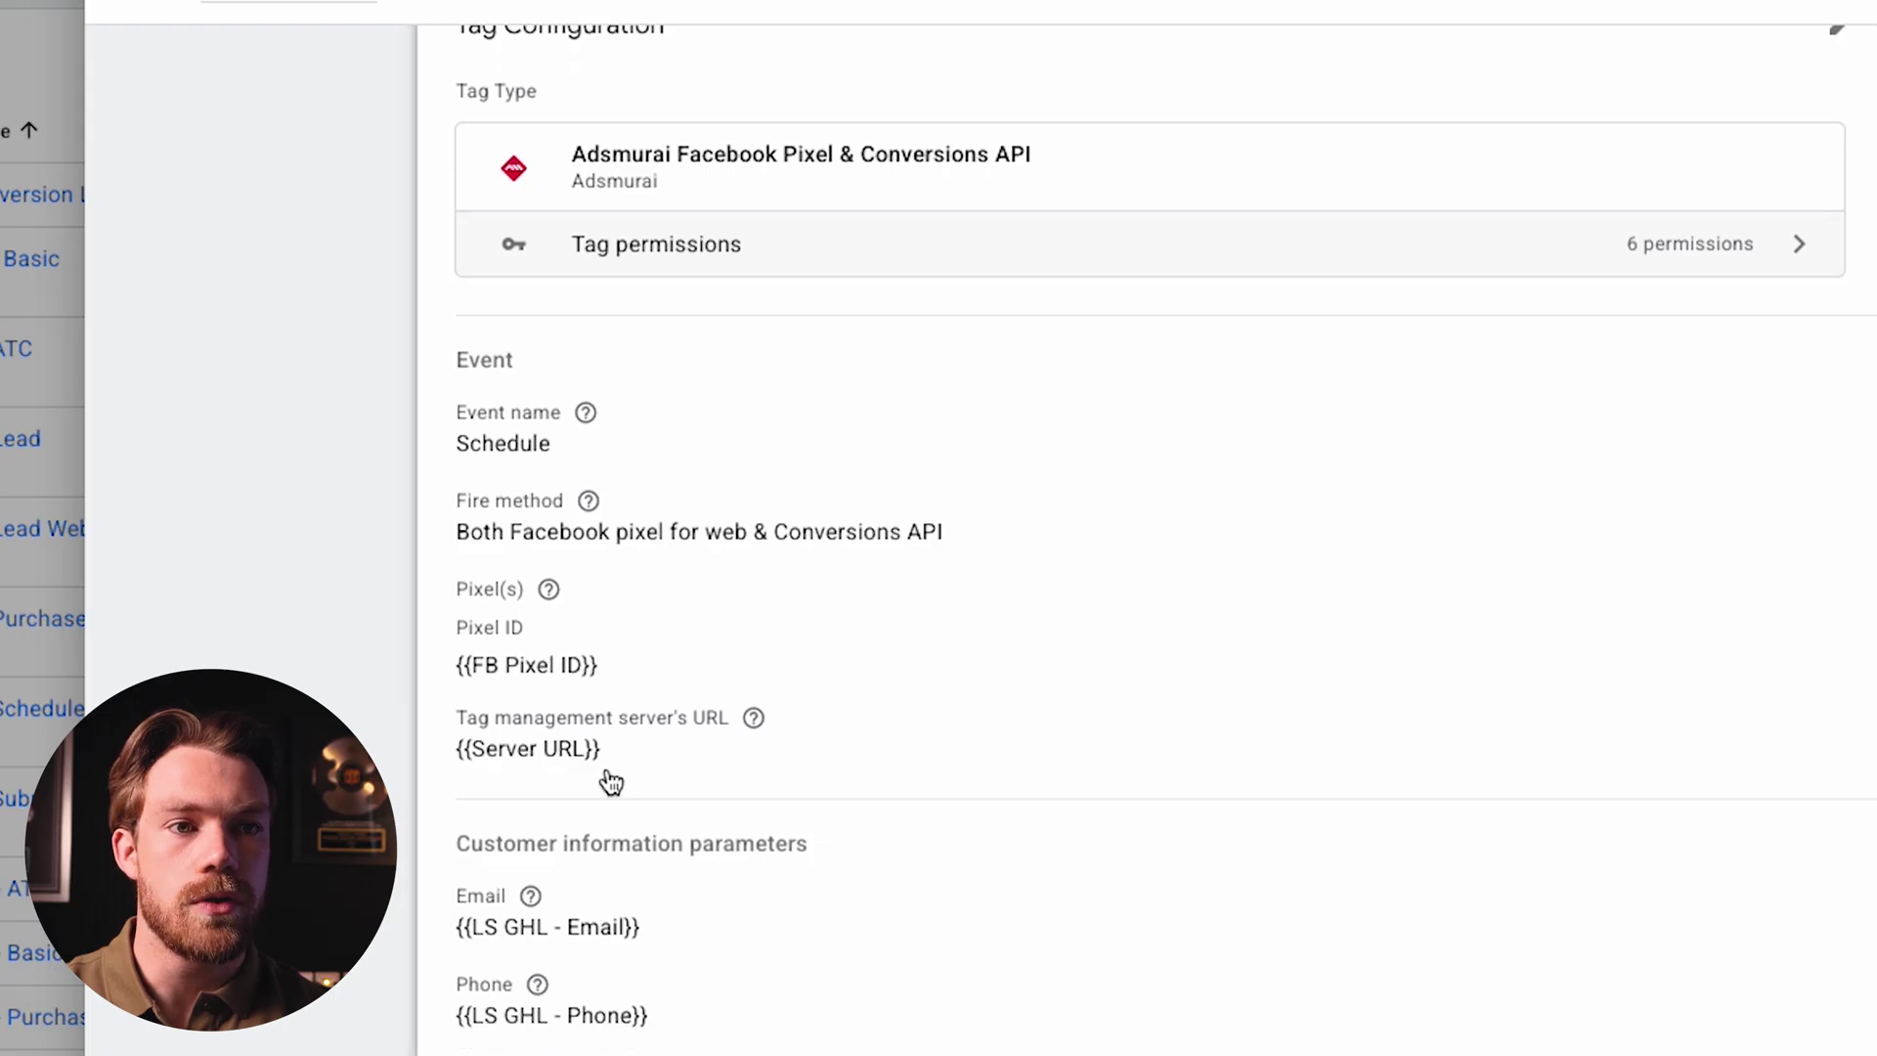
pyautogui.scroll(-1, 752, 873)
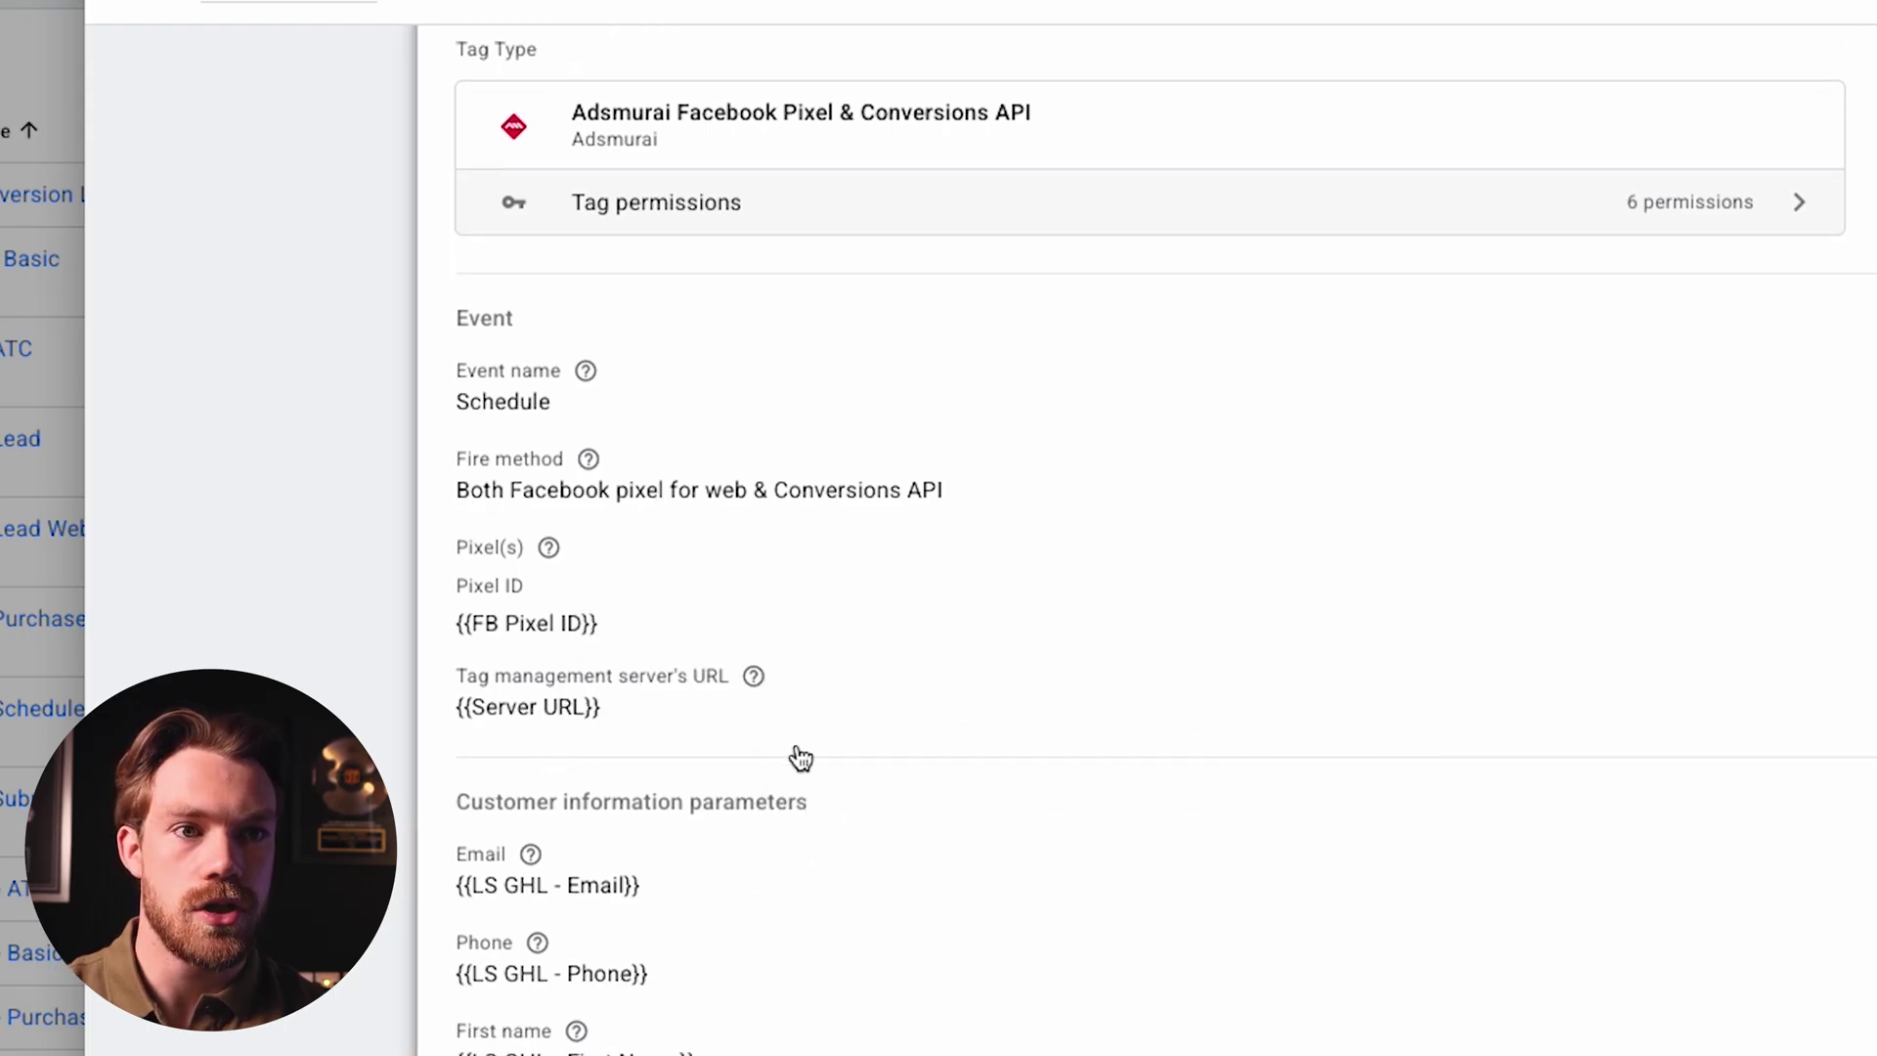
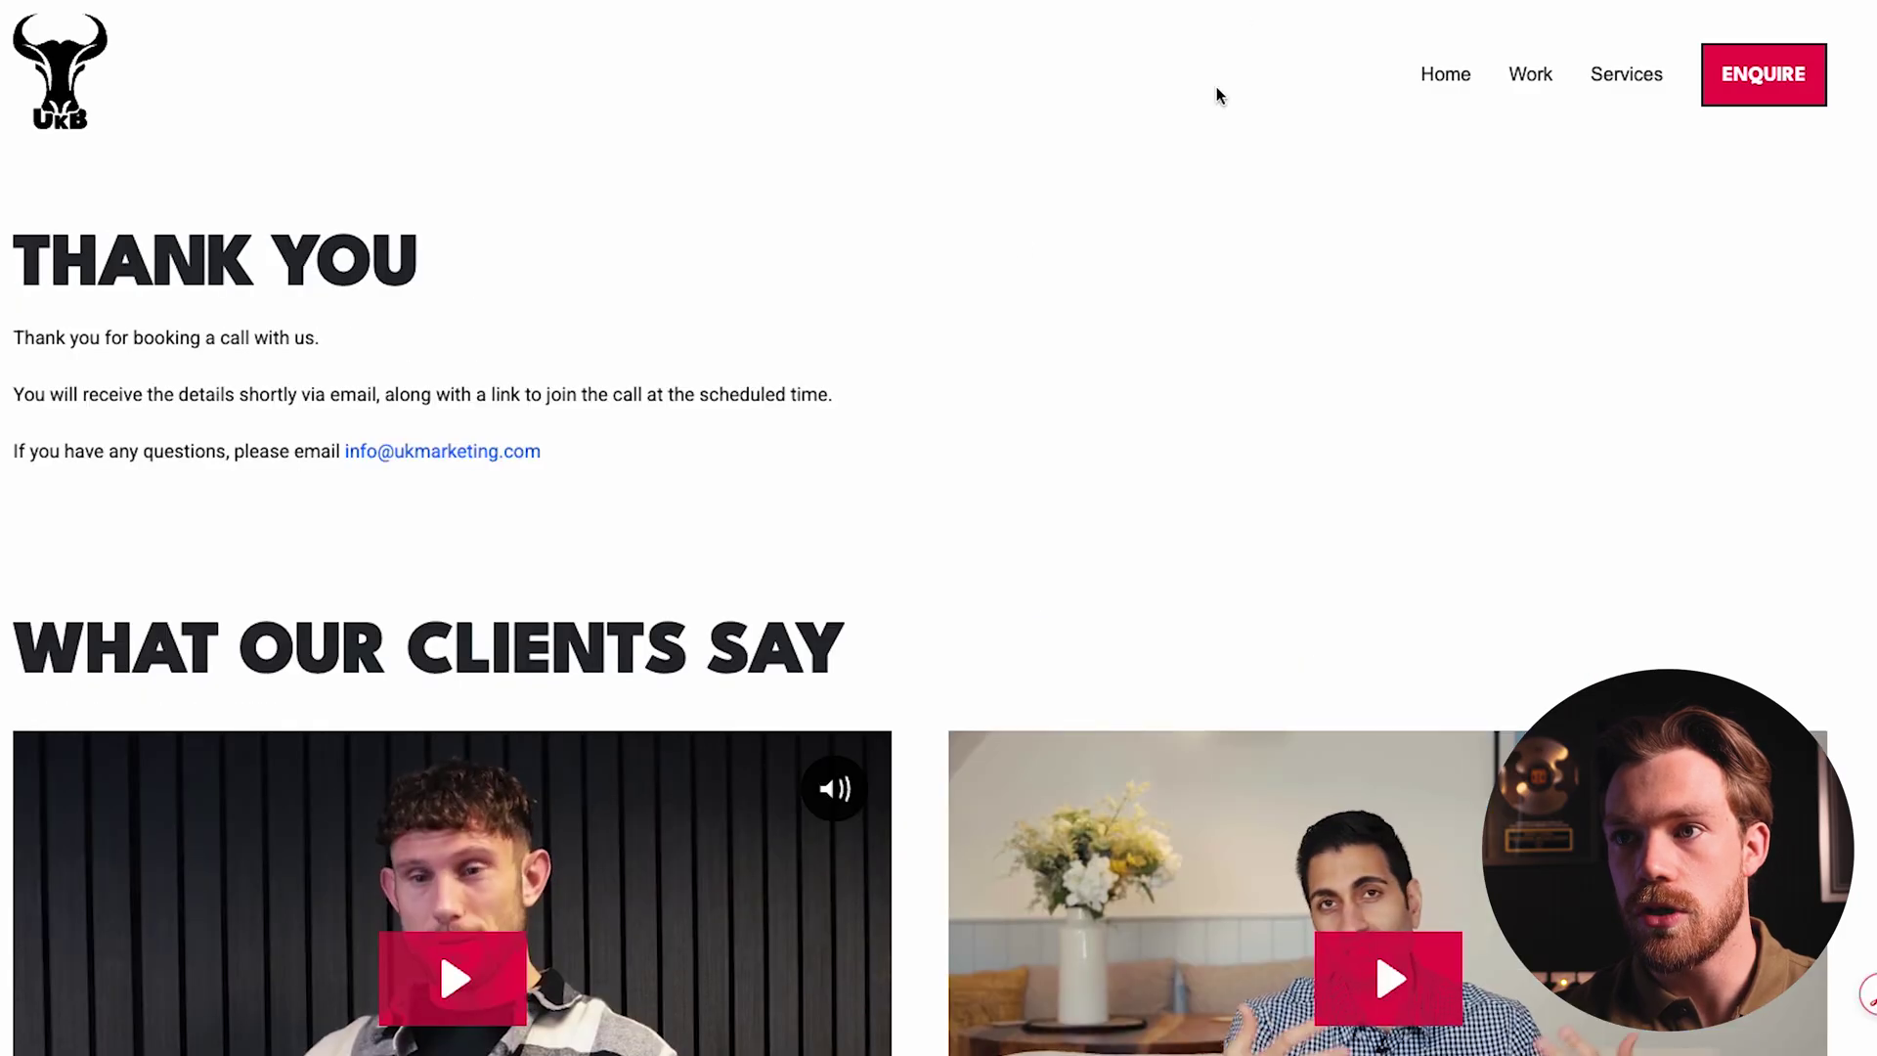
pyautogui.rightClick(1072, 235)
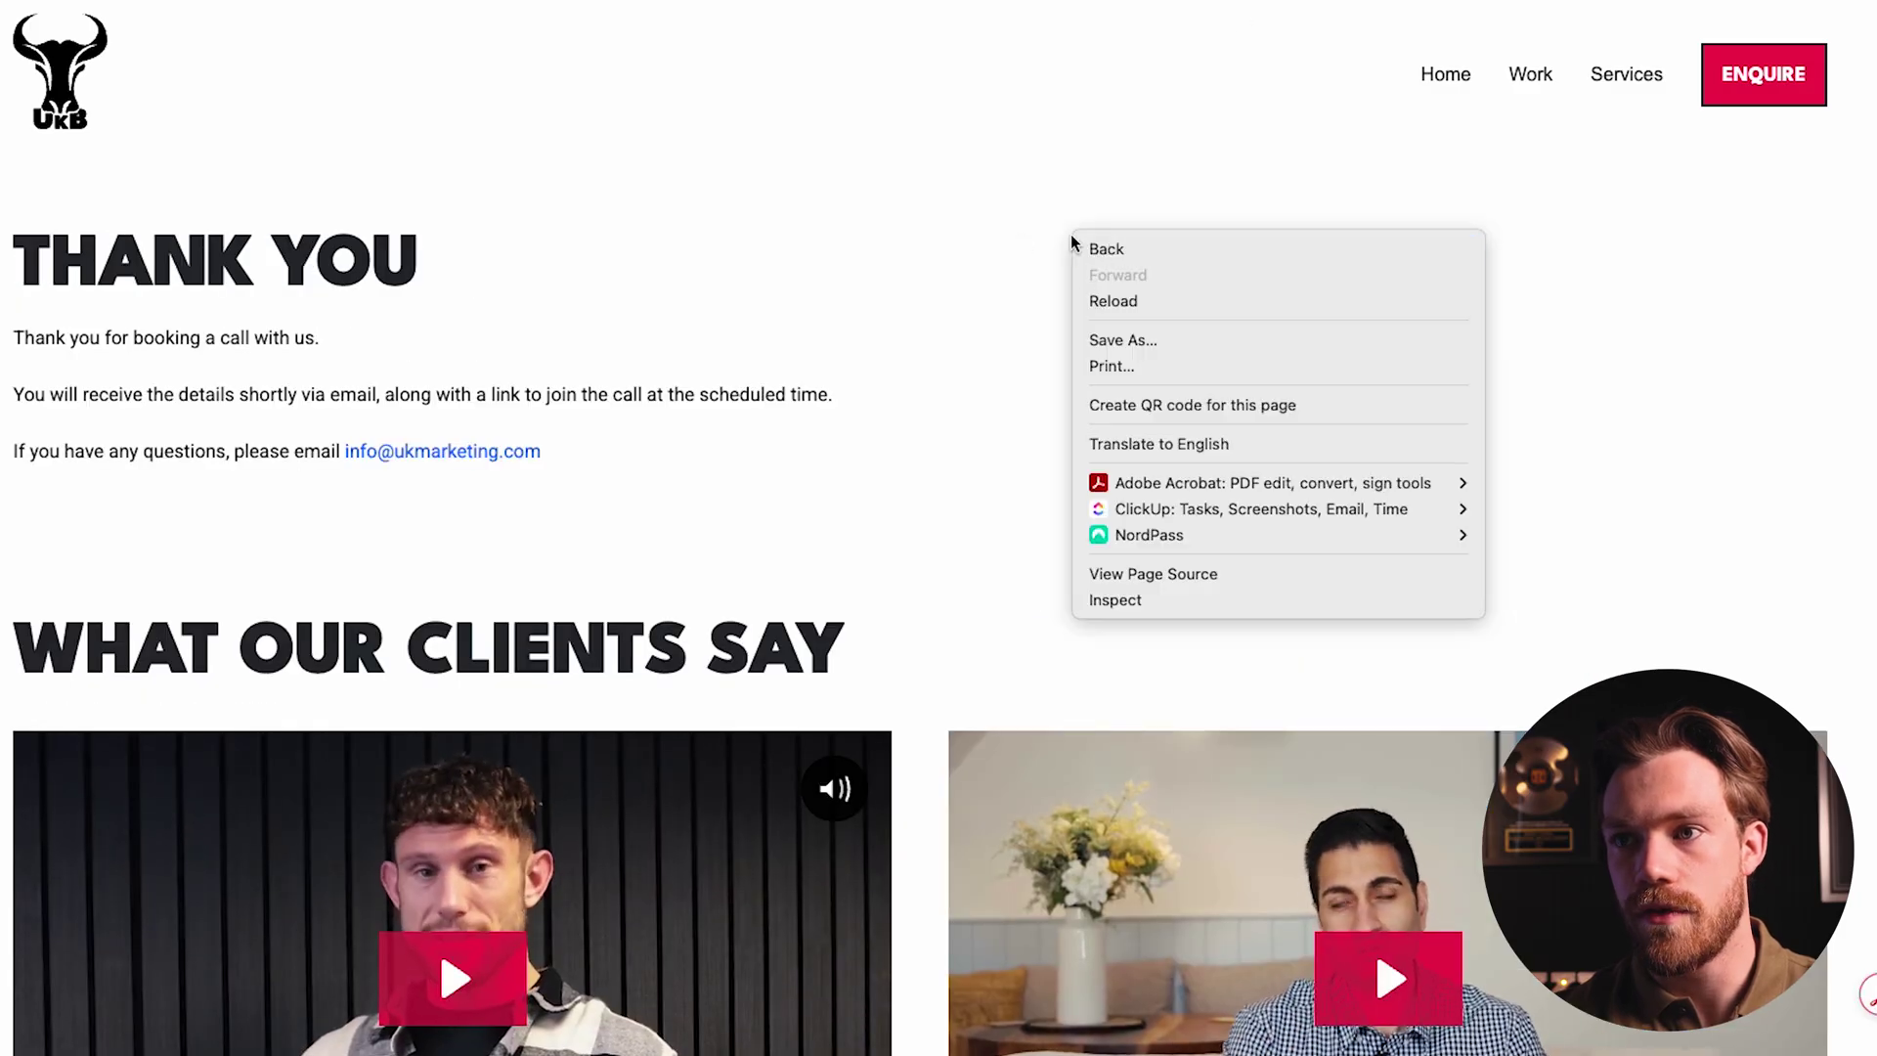
pyautogui.click(1144, 599)
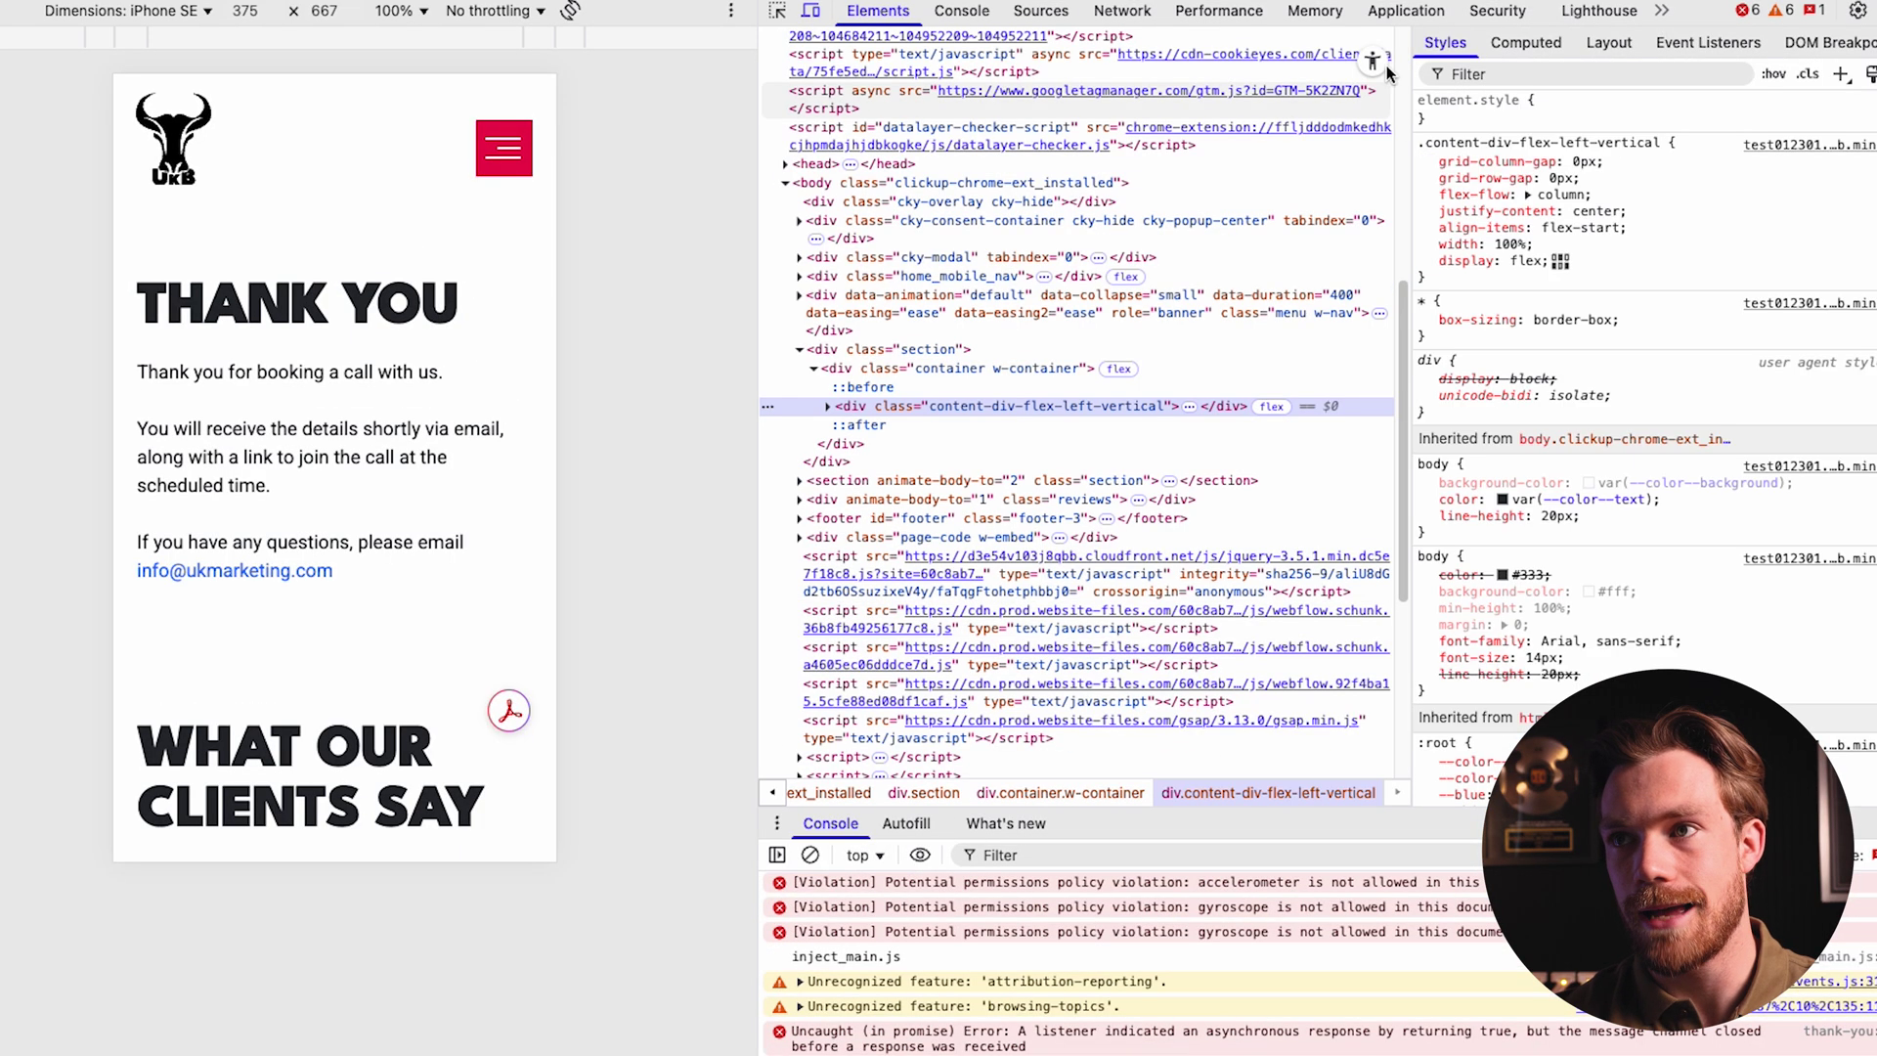
pyautogui.click(1406, 11)
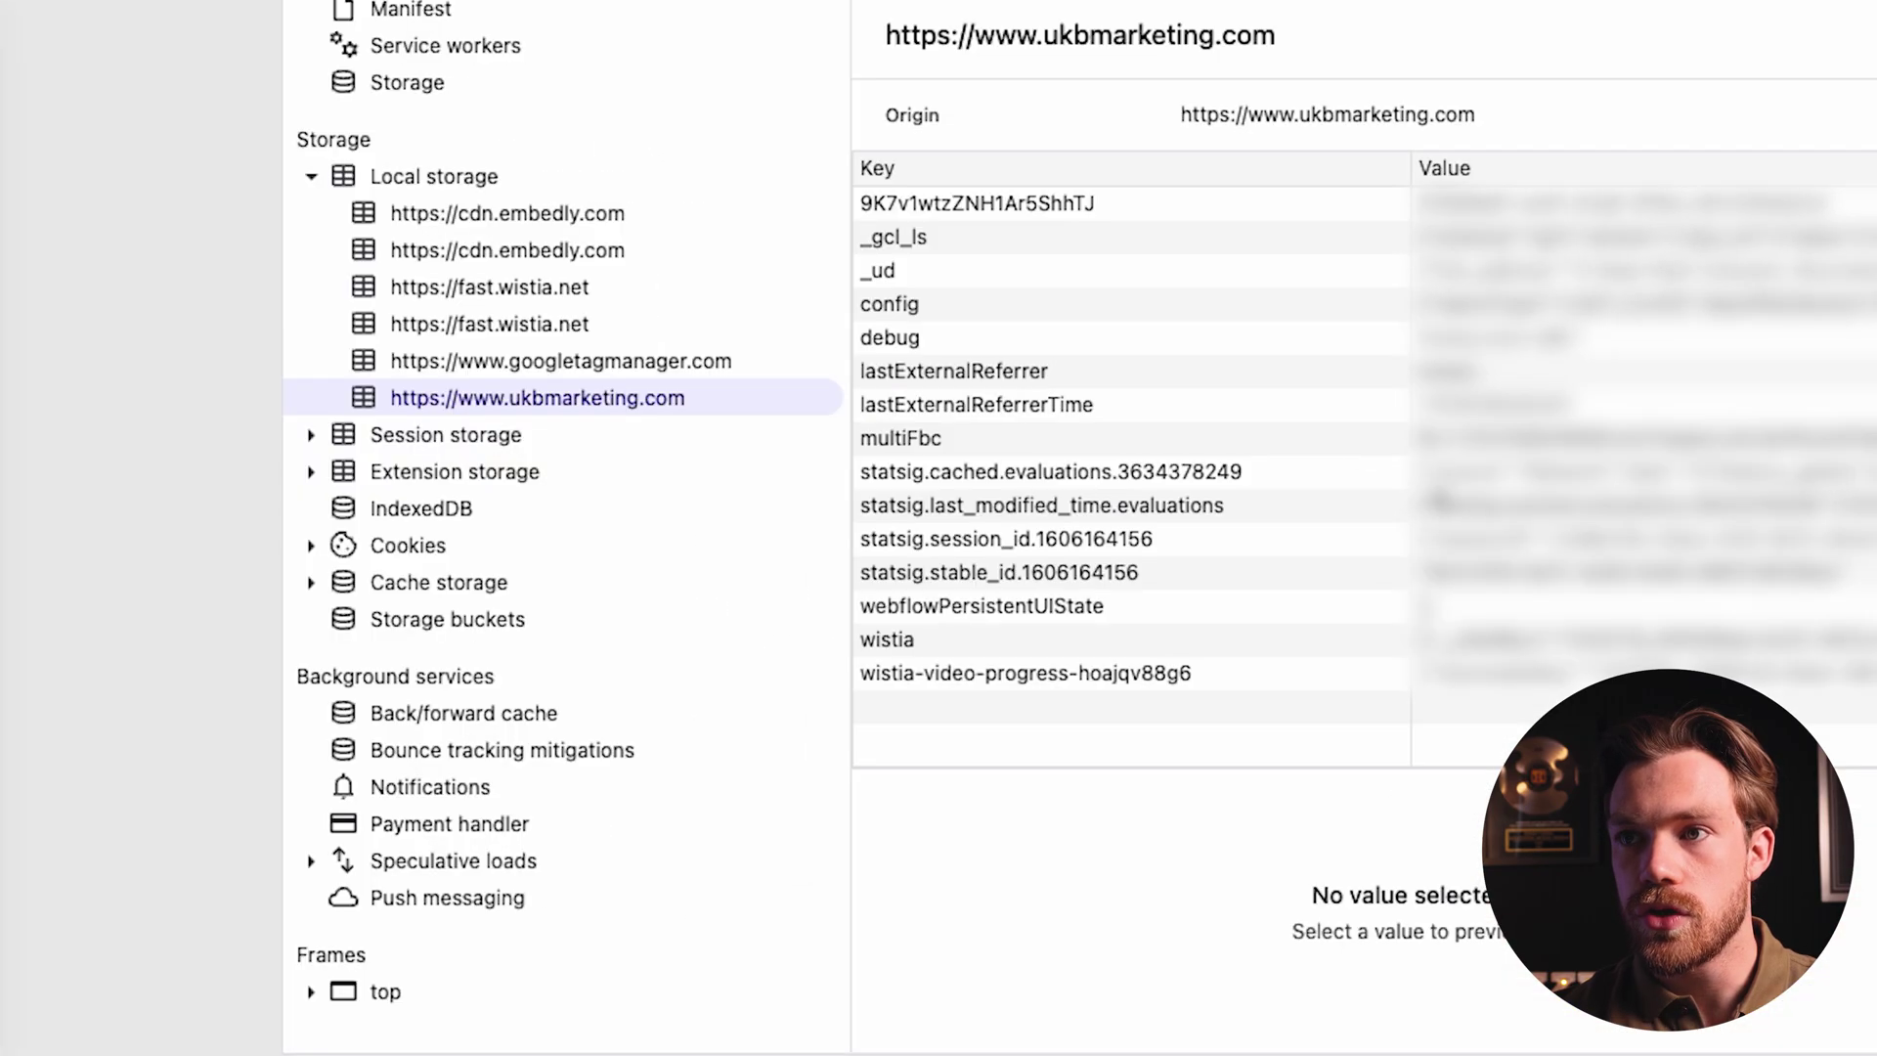
# - Open the _ud entry in local storage, enlarge its value preview and review the stored customer data
pyautogui.click(941, 282)
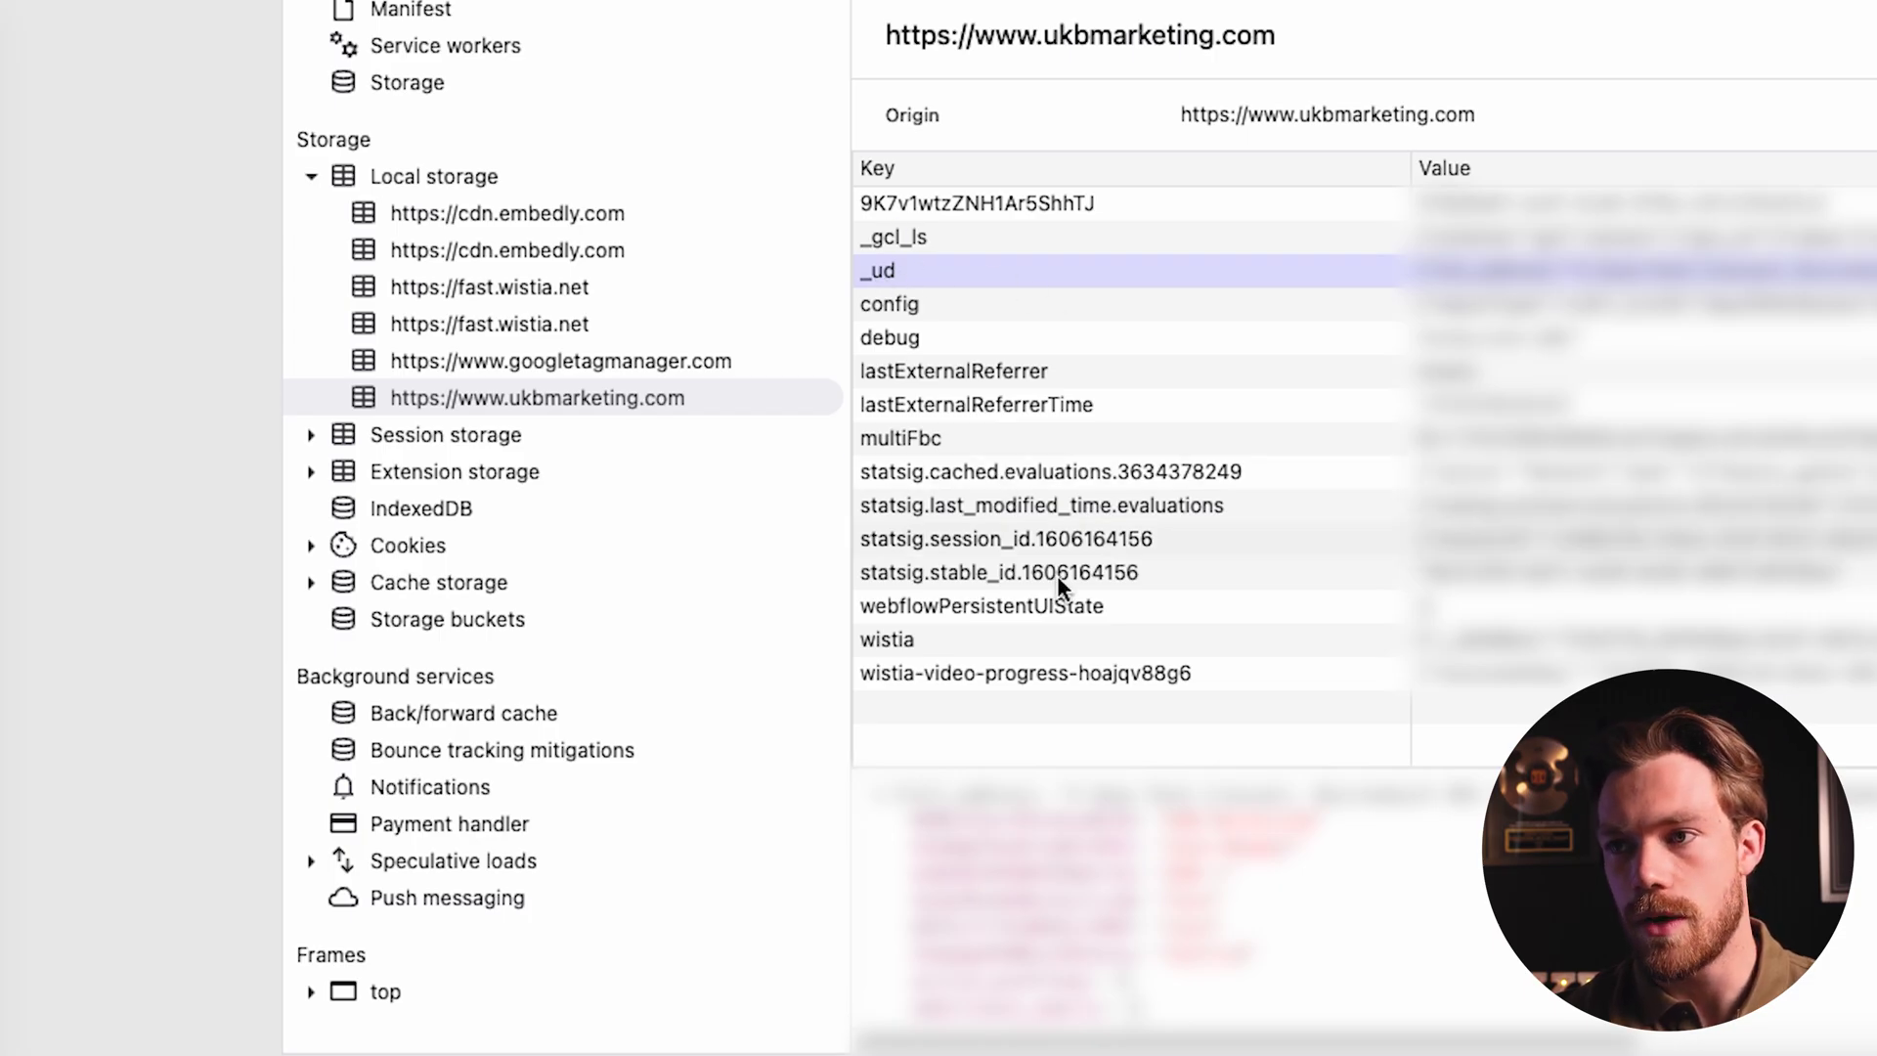
pyautogui.moveTo(1228, 766); pyautogui.dragTo(1202, 478)
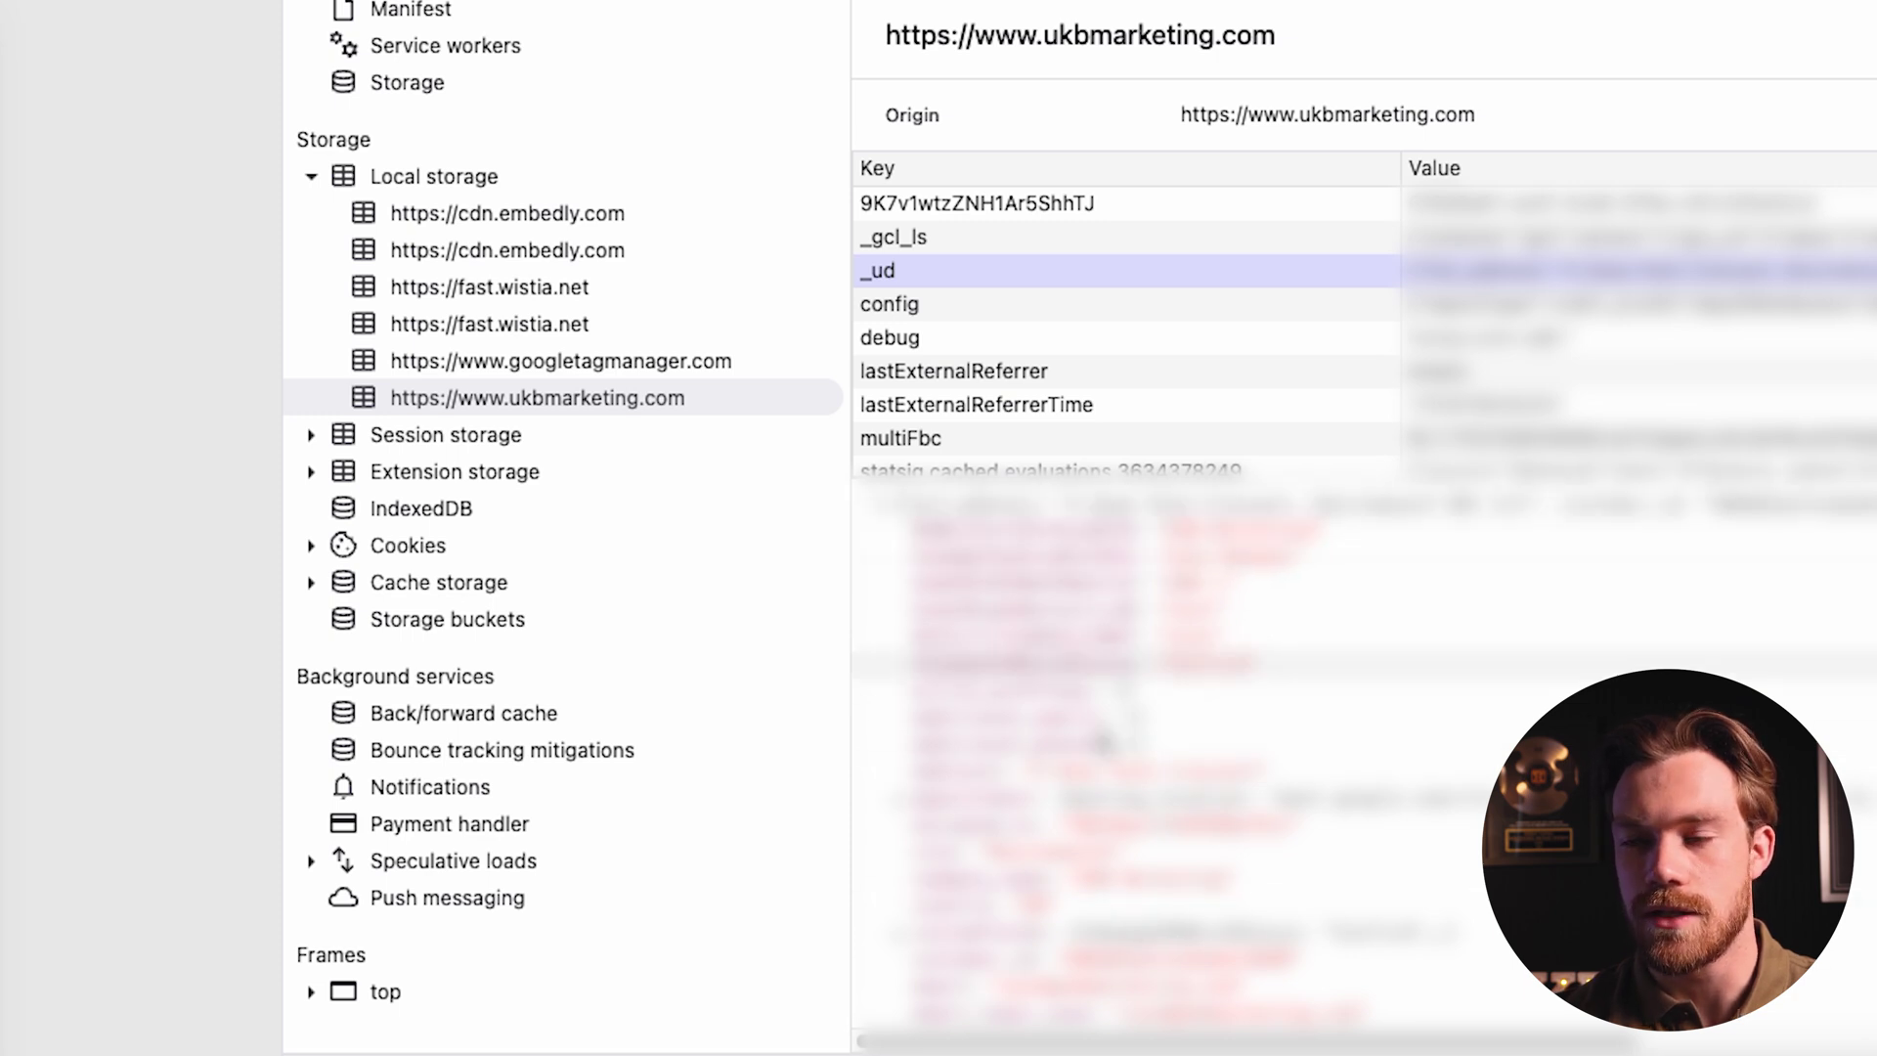
pyautogui.scroll(-1, 1133, 755)
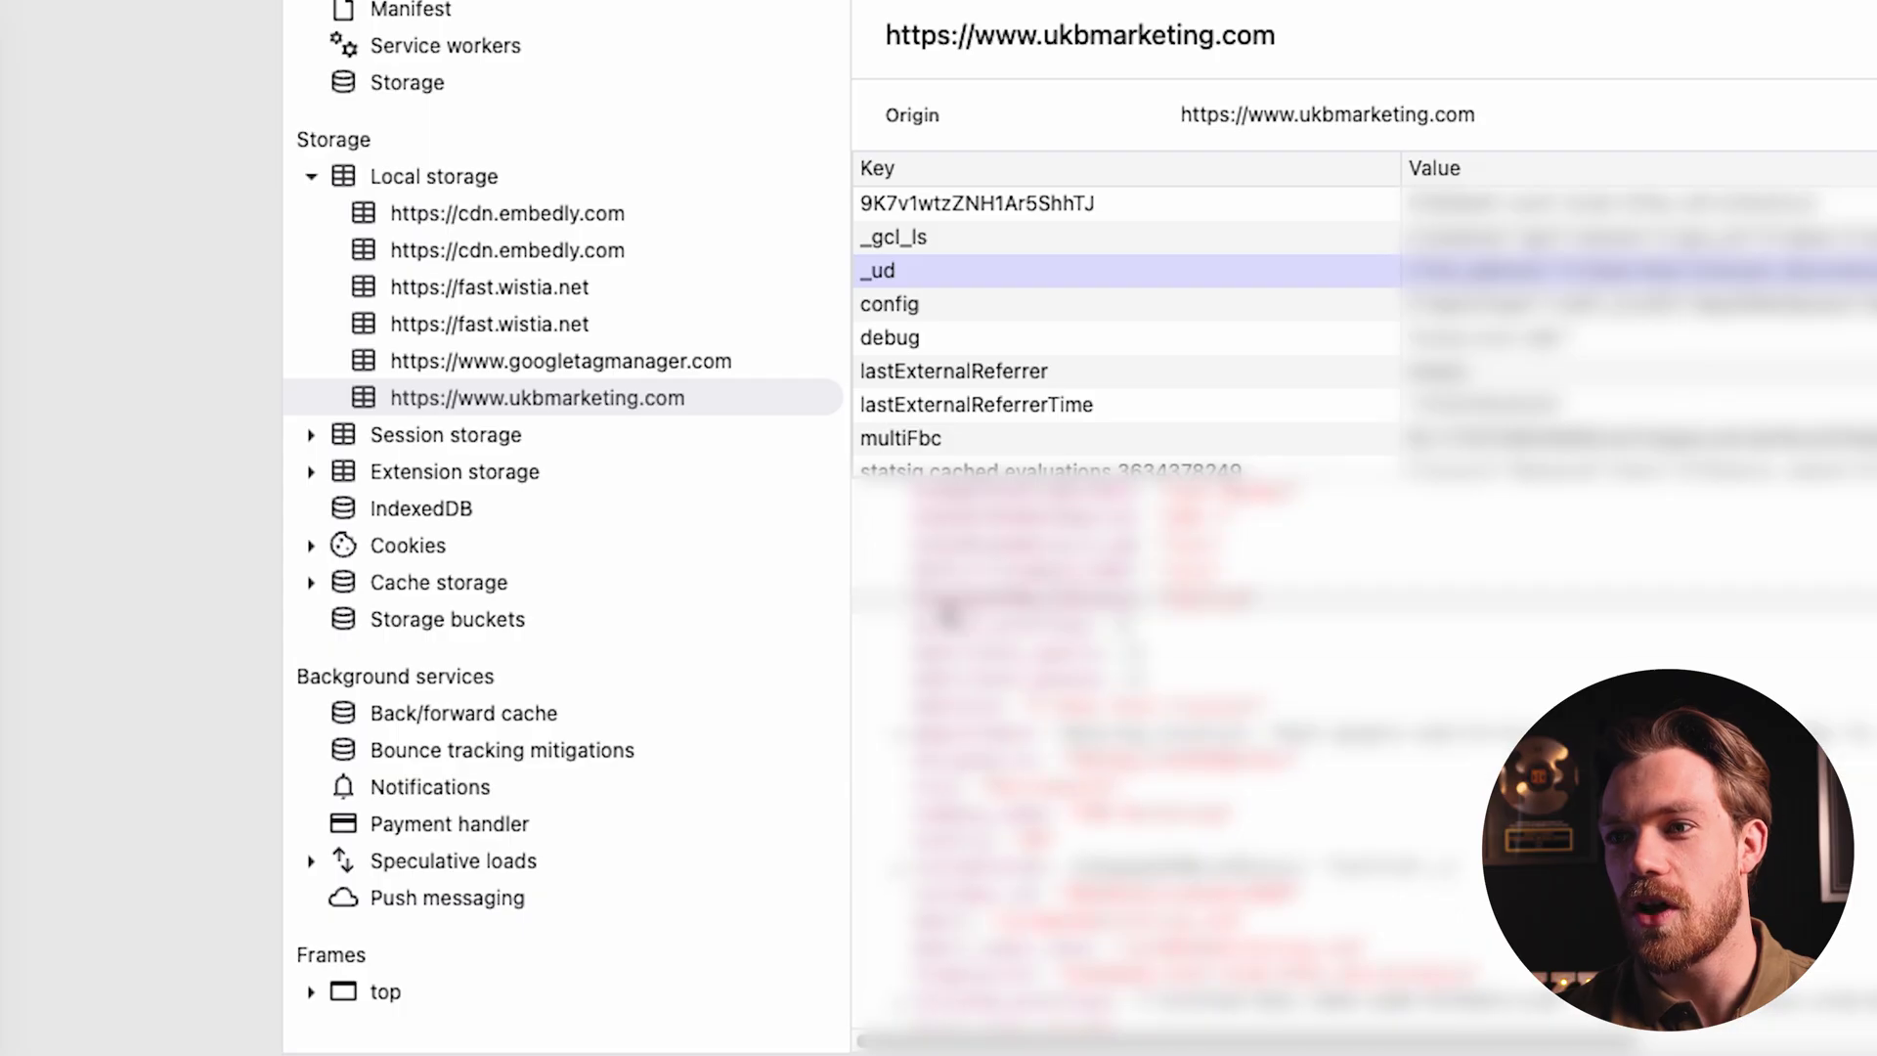
pyautogui.scroll(1, 1271, 794)
pyautogui.scroll(-6, 1269, 793)
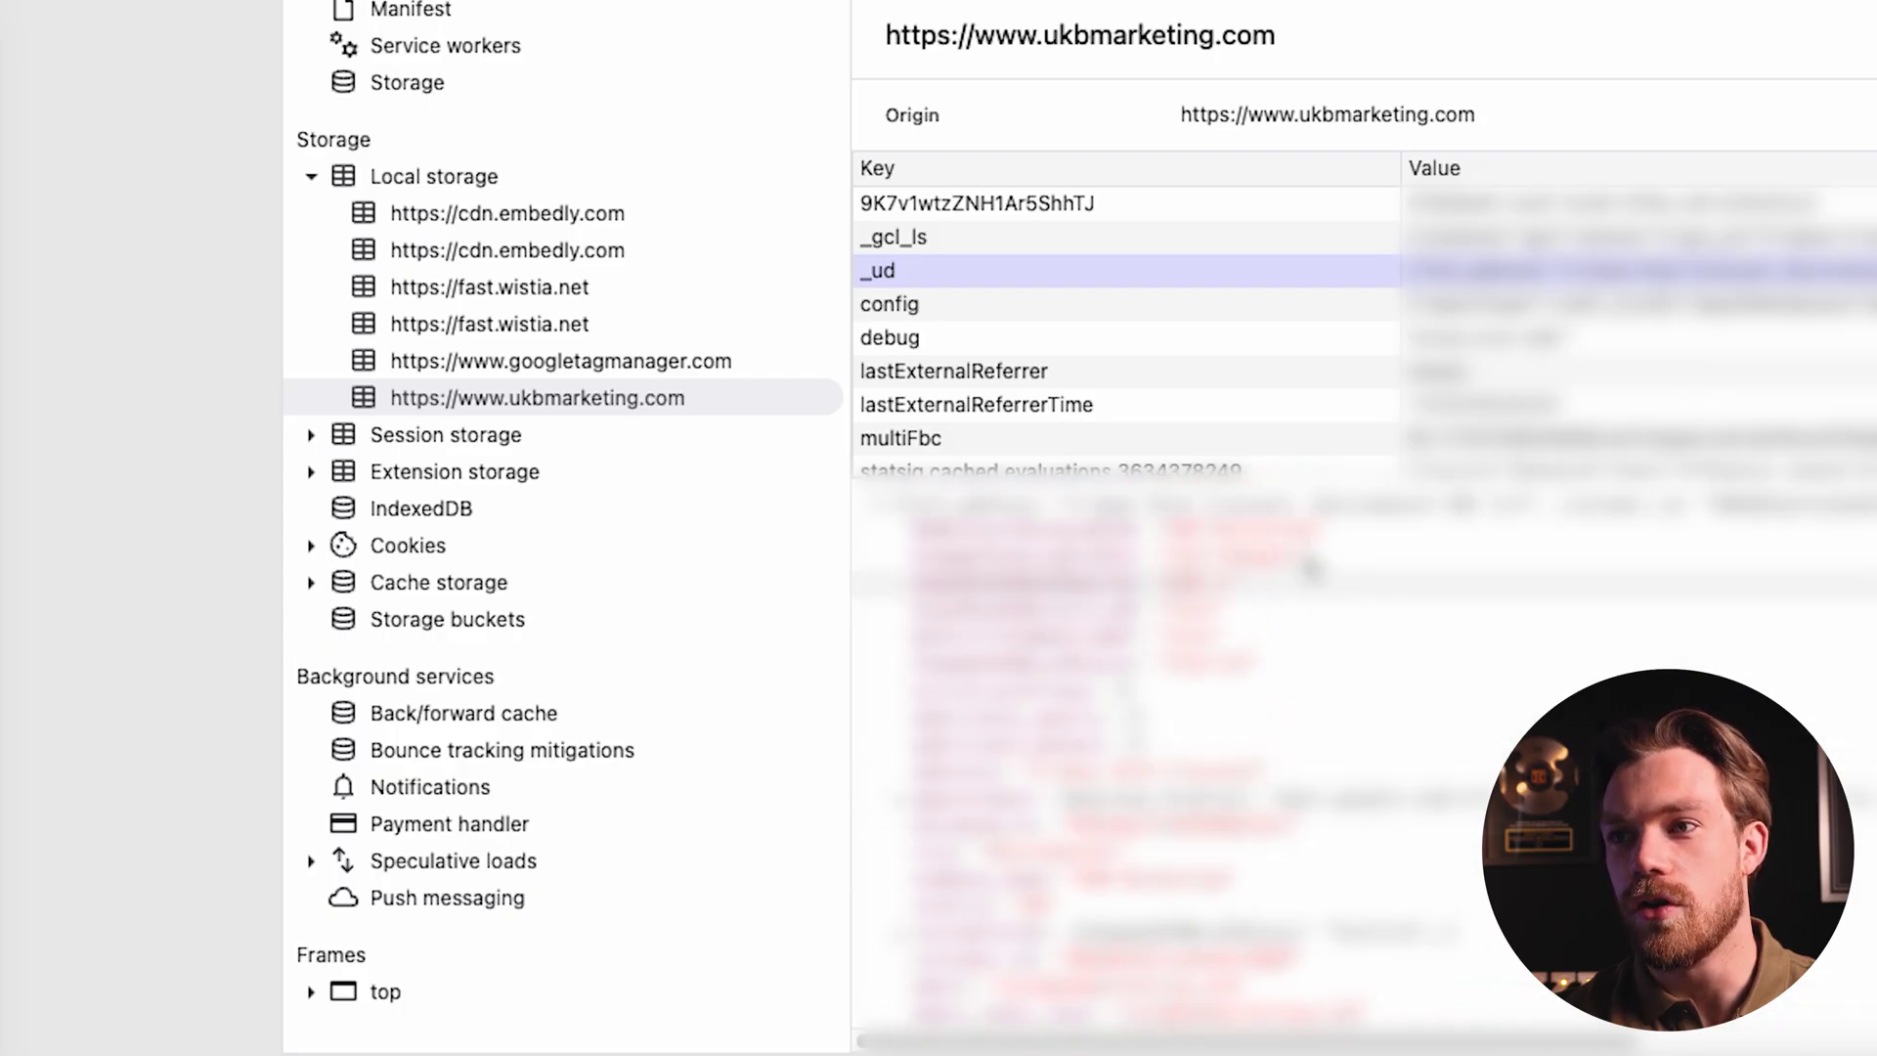
pyautogui.scroll(-6, 1317, 616)
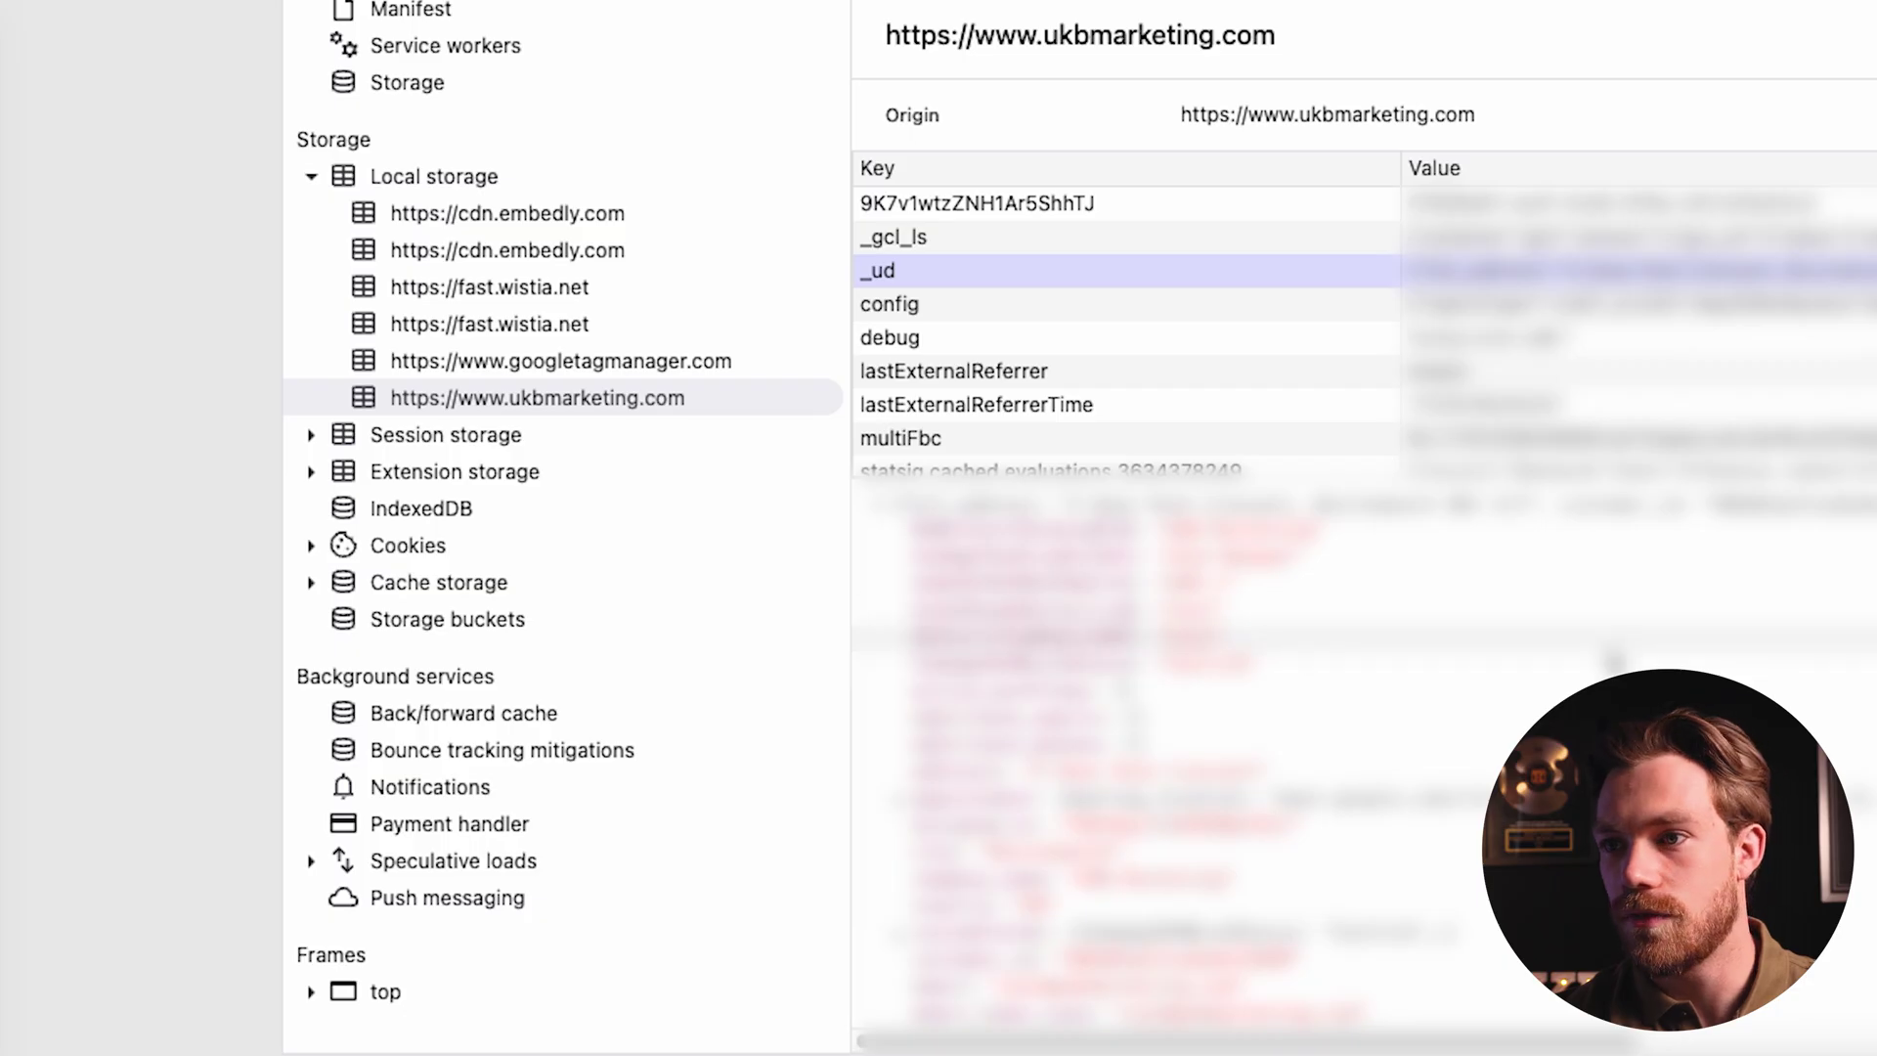
pyautogui.scroll(-5, 1310, 645)
pyautogui.scroll(-5, 1377, 763)
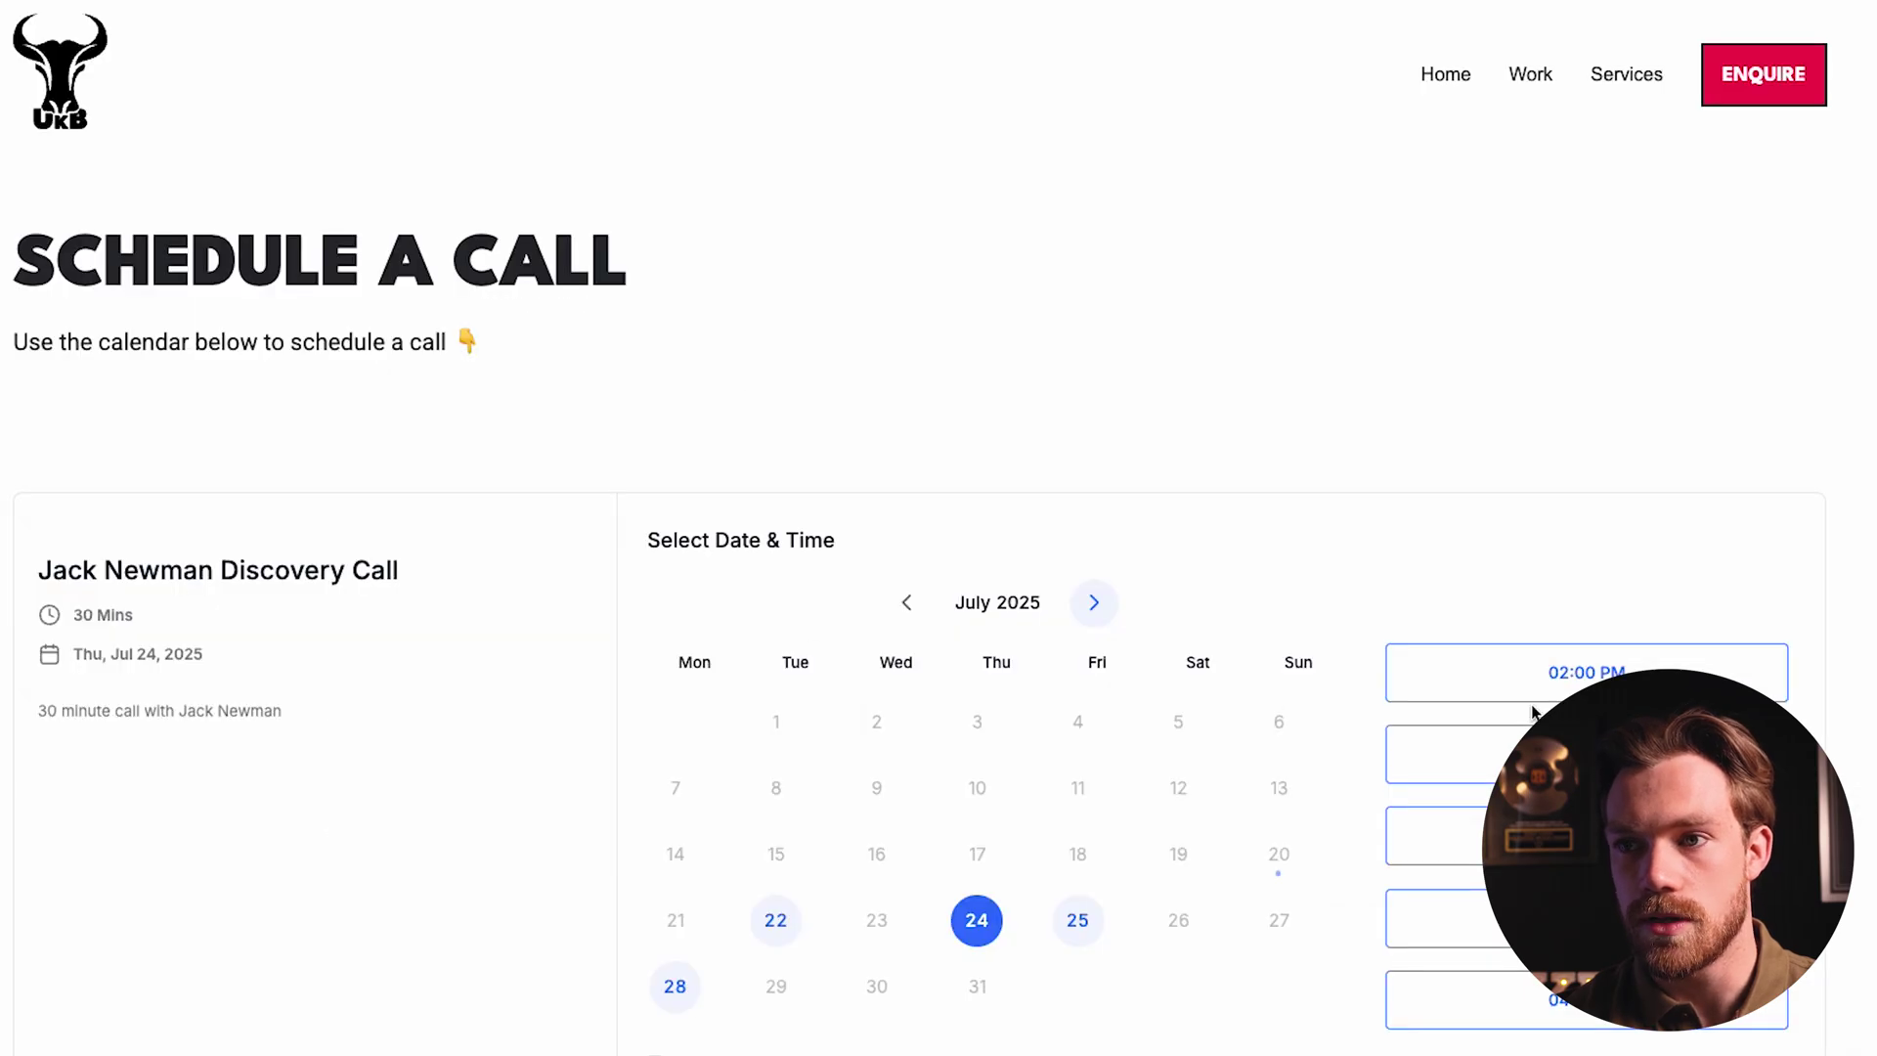
# - Choose the 02:00 PM slot on the Schedule a Call page and continue to the details form
pyautogui.click(1528, 696)
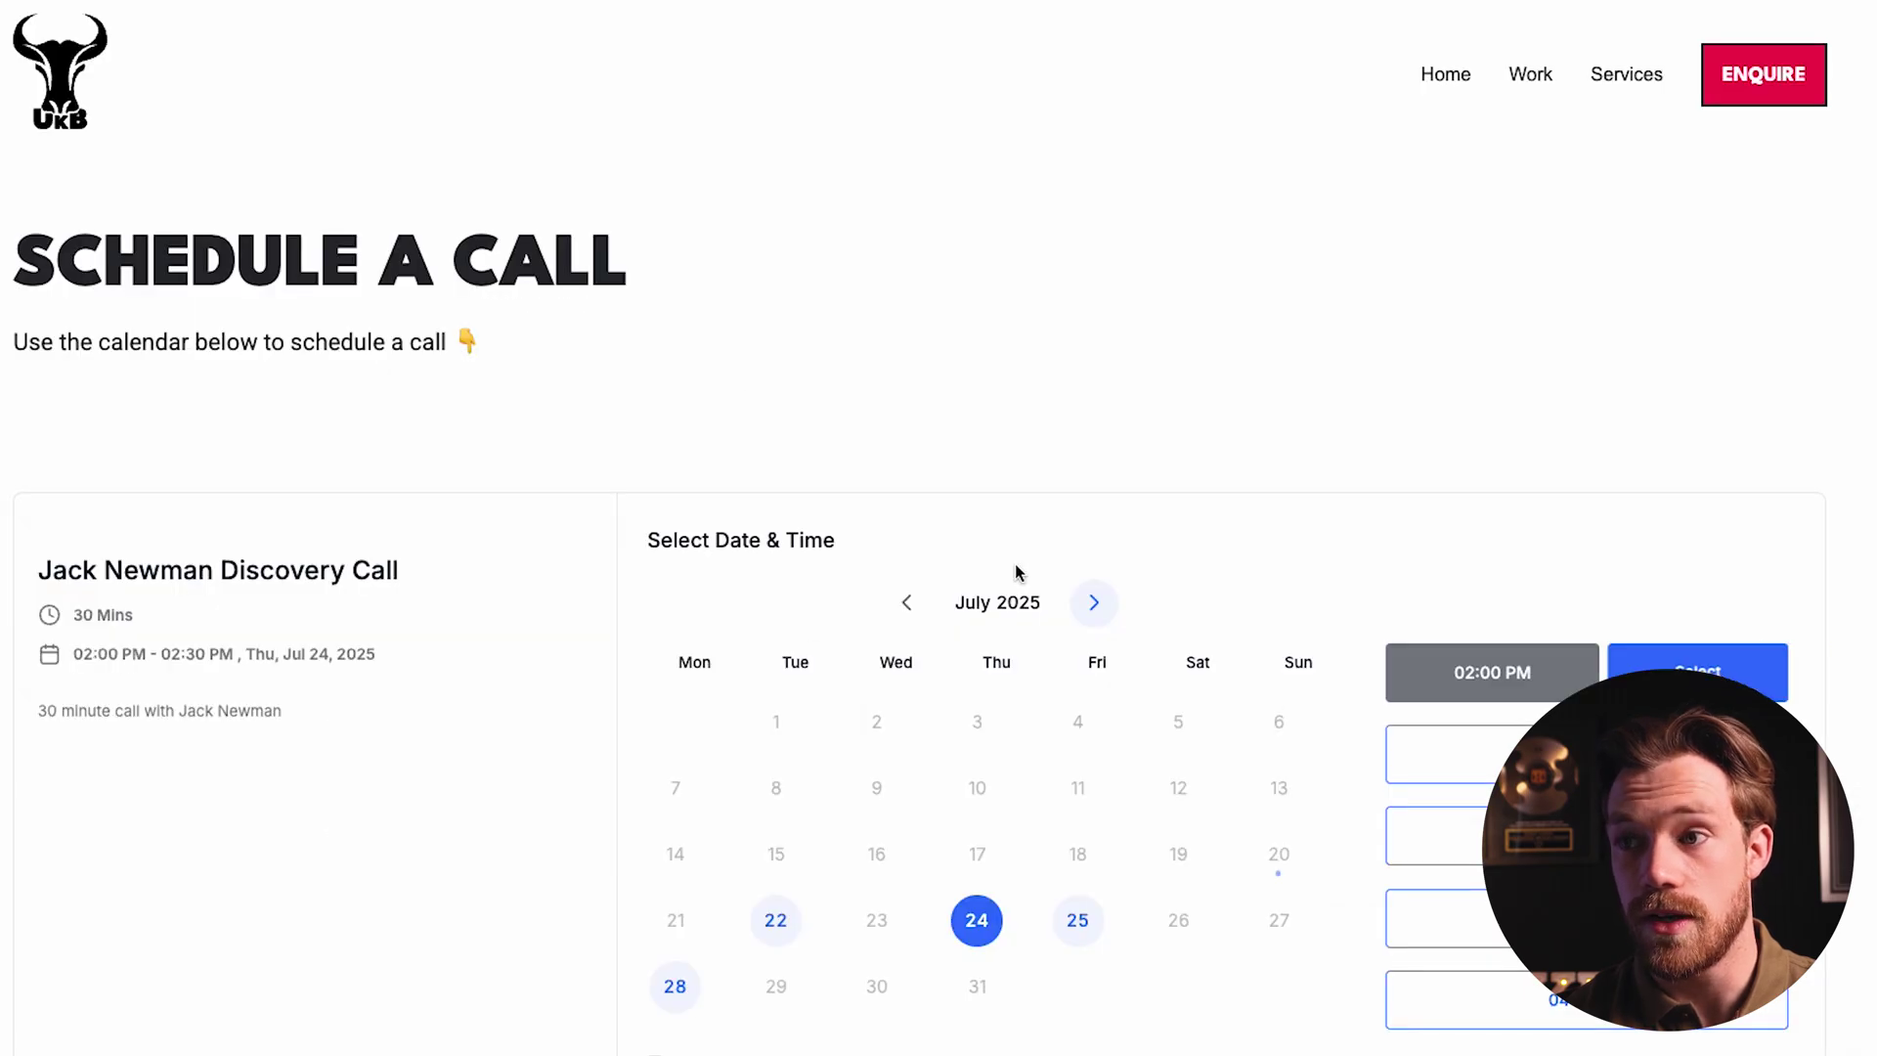
pyautogui.click(1662, 670)
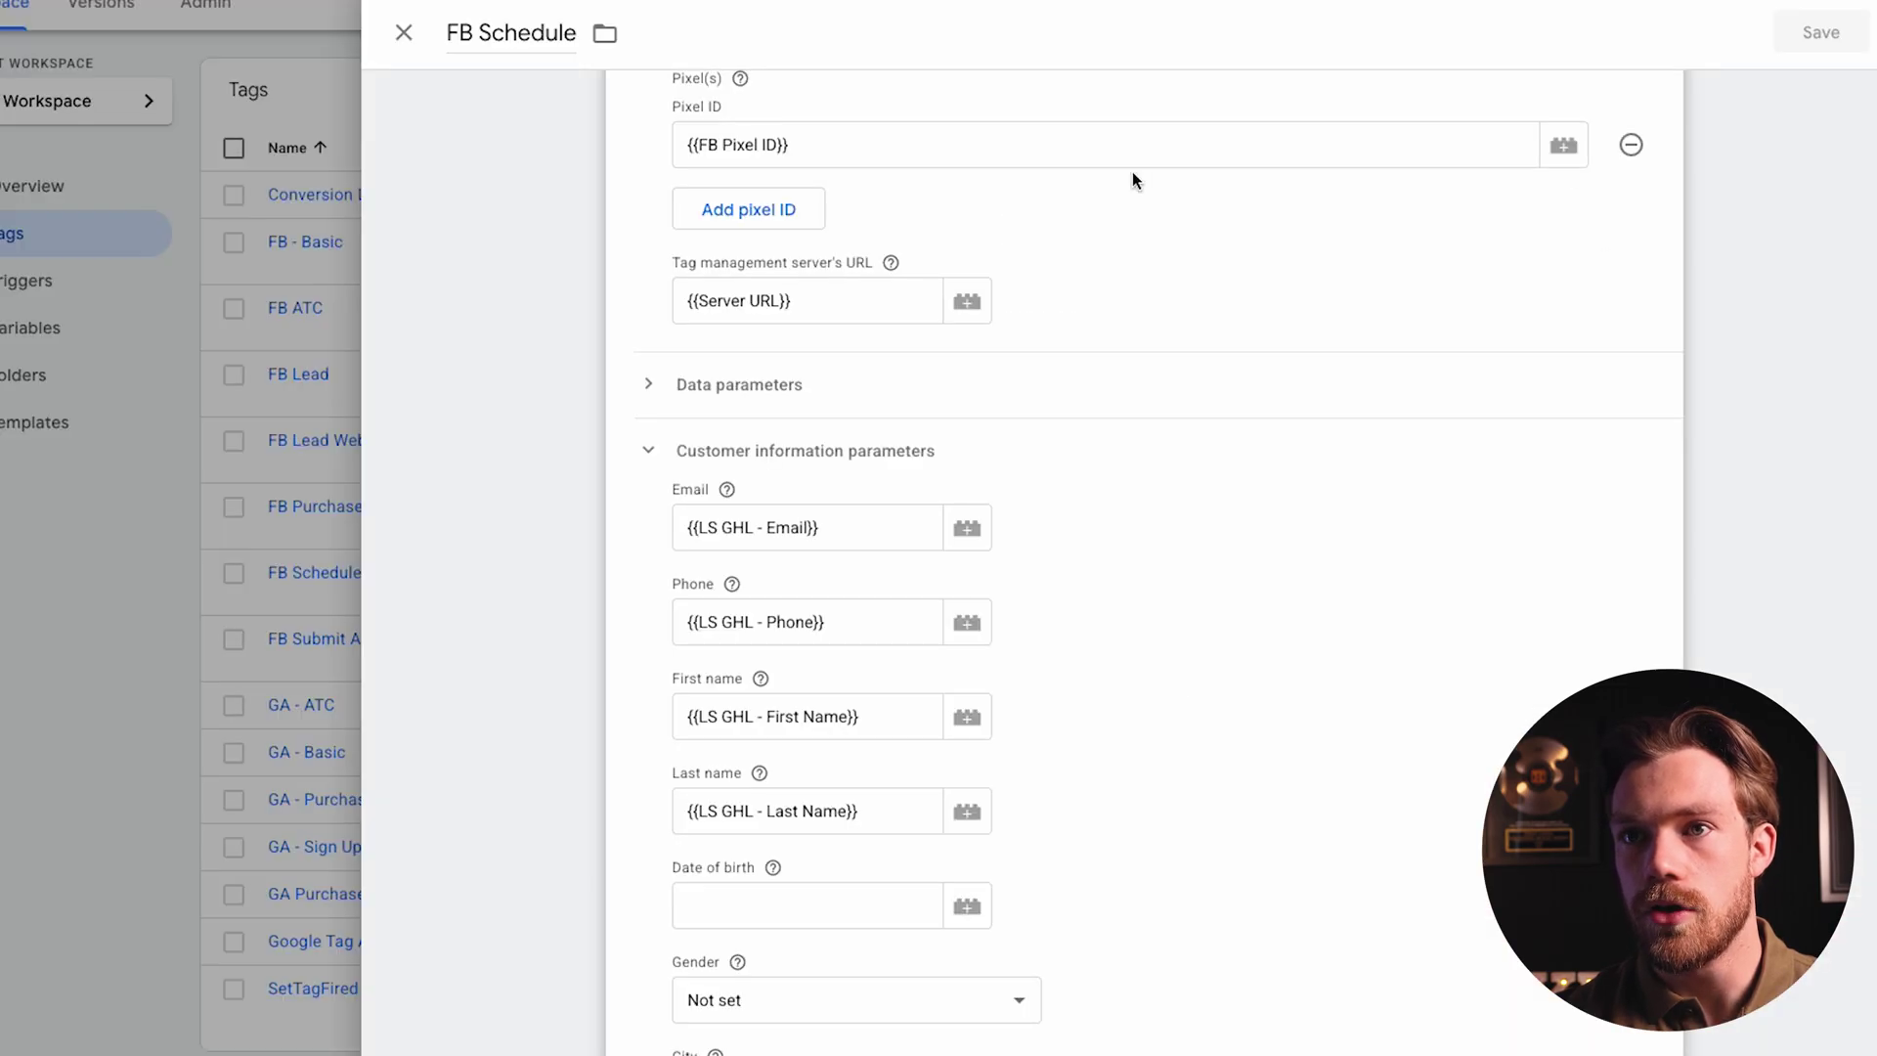
# - Close the FB Schedule tag and review the customer detail fields on the discovery call's booking form
pyautogui.click(403, 32)
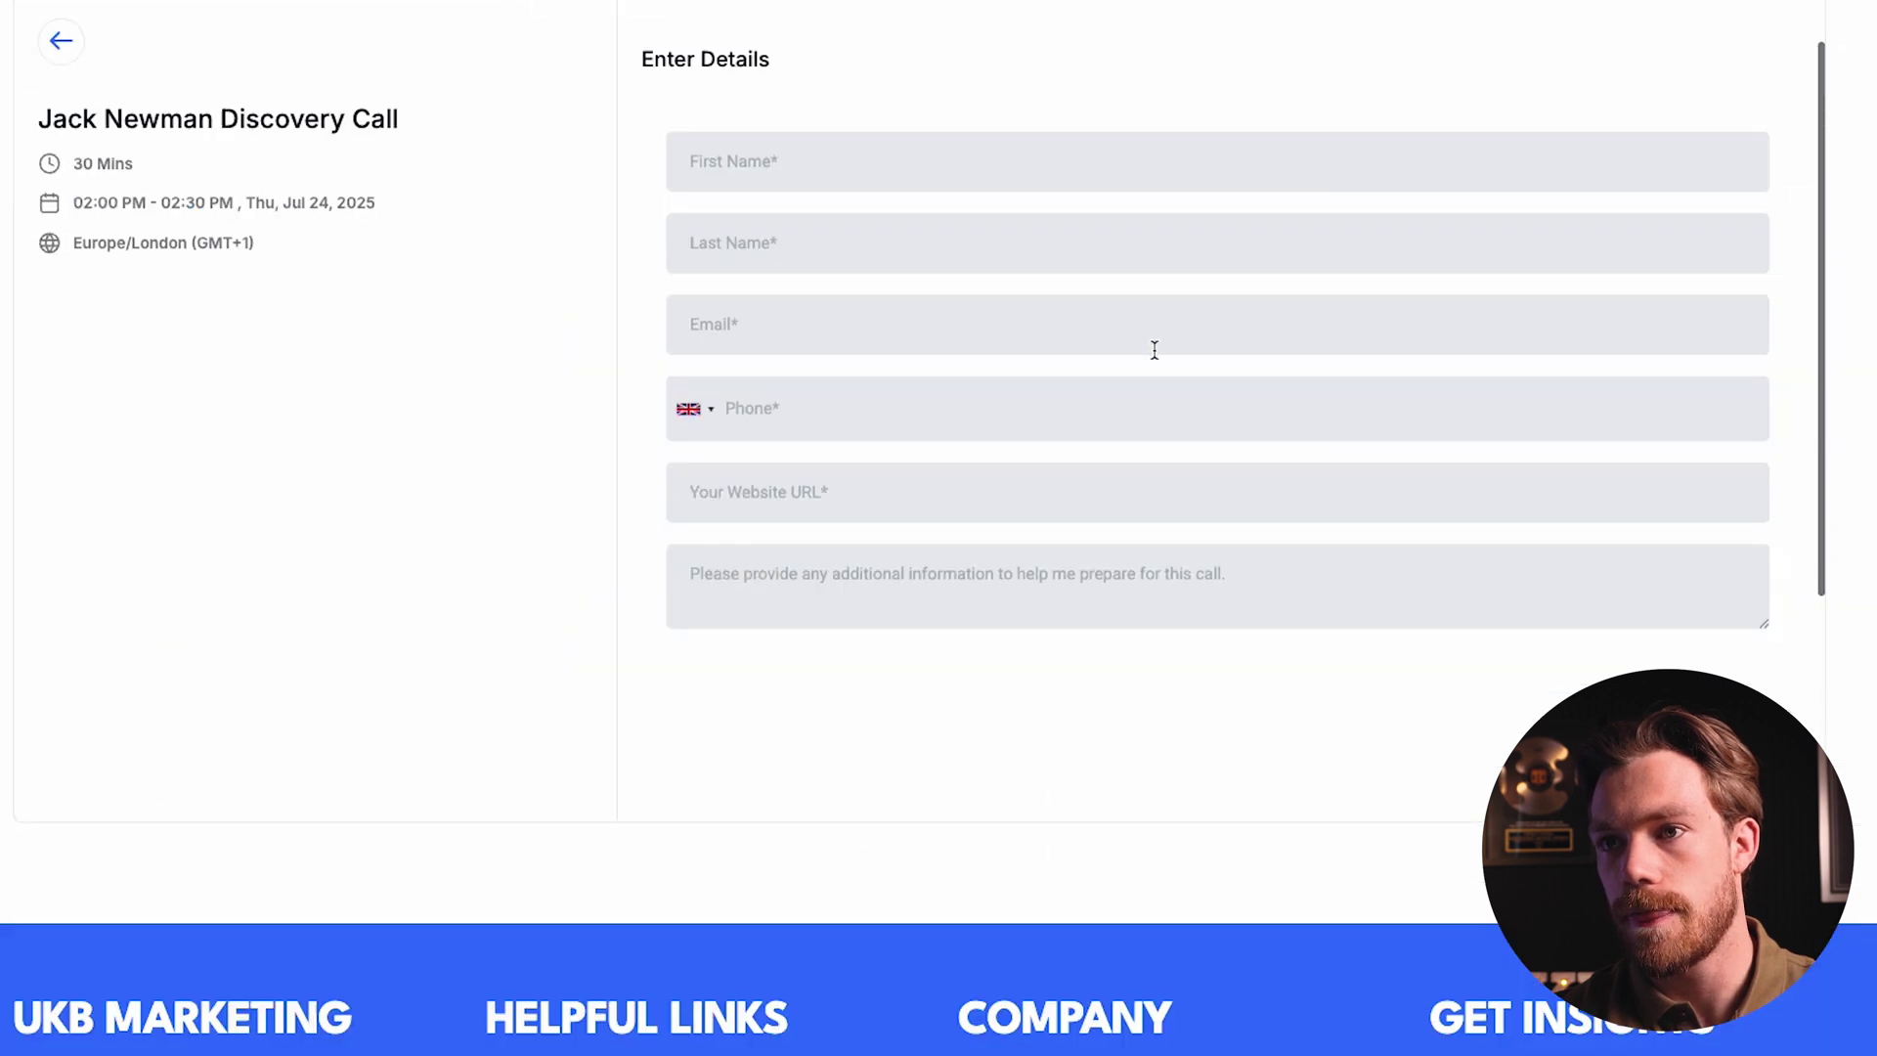
pyautogui.scroll(-1, 1152, 348)
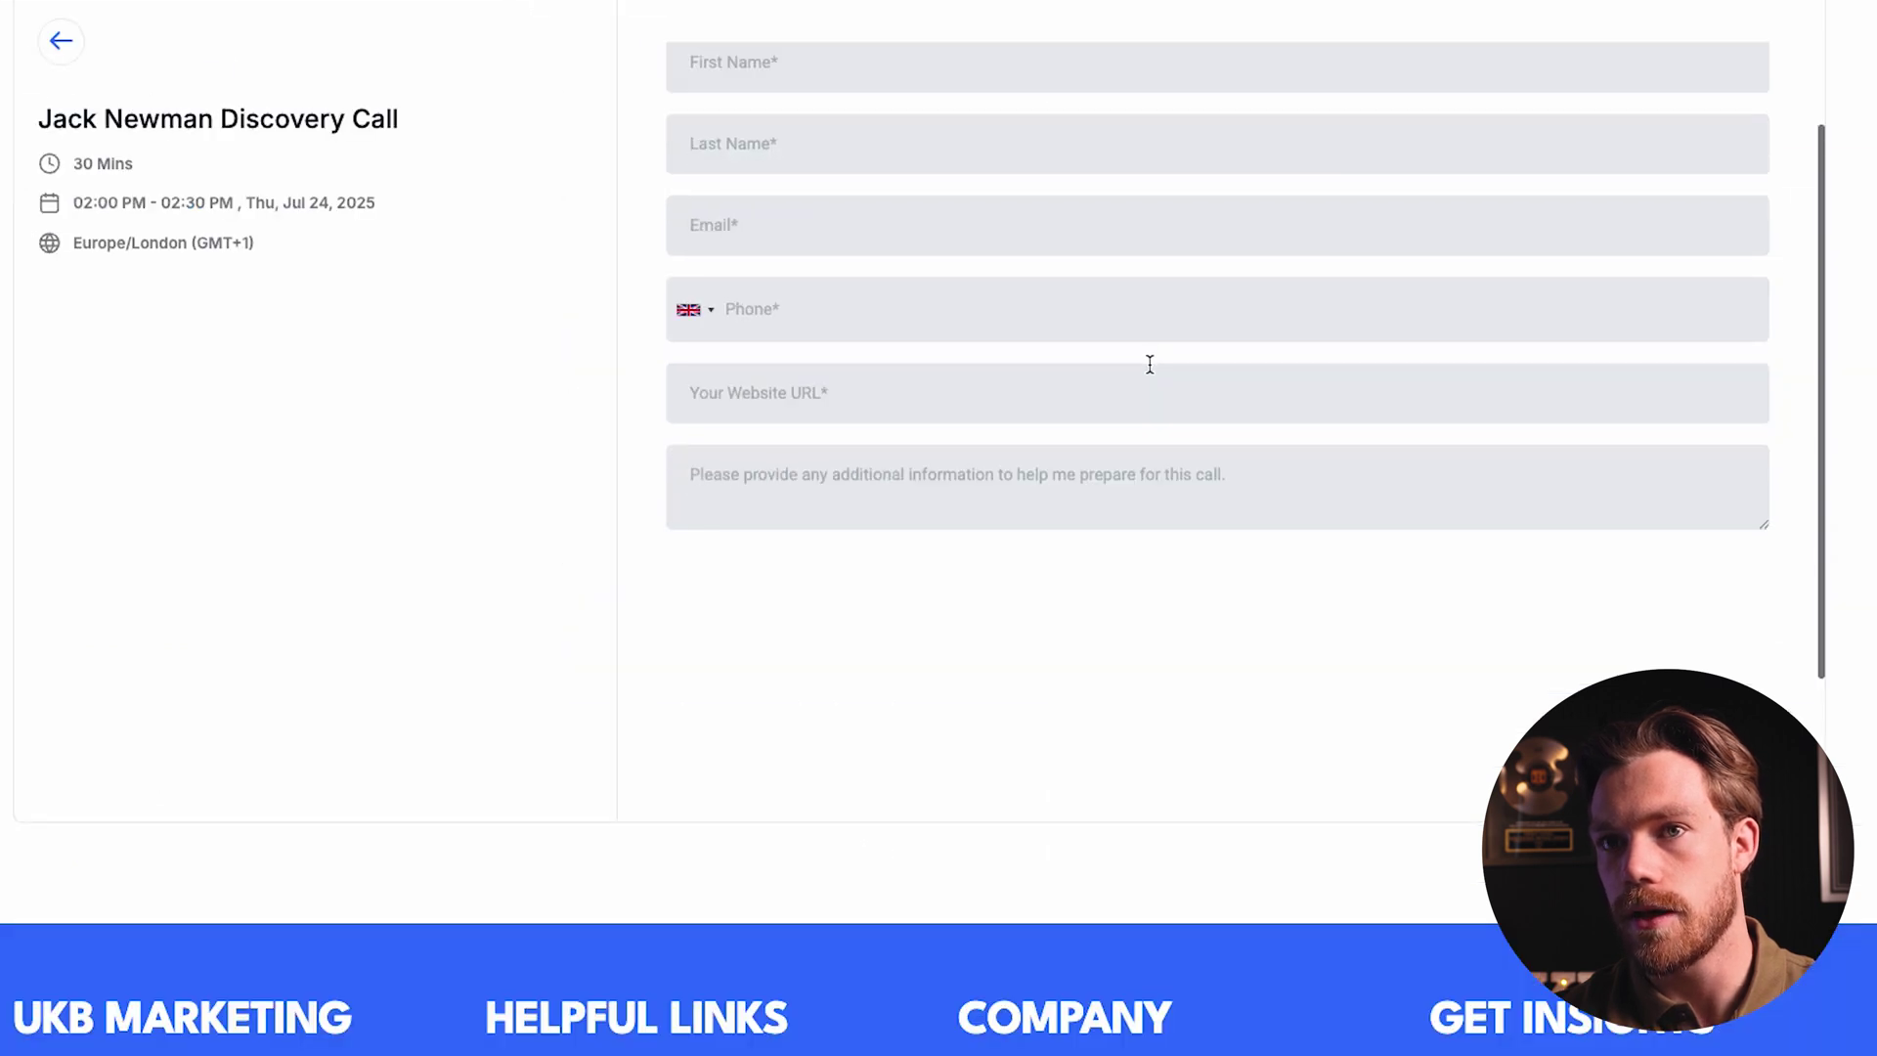
pyautogui.scroll(5, 502, 442)
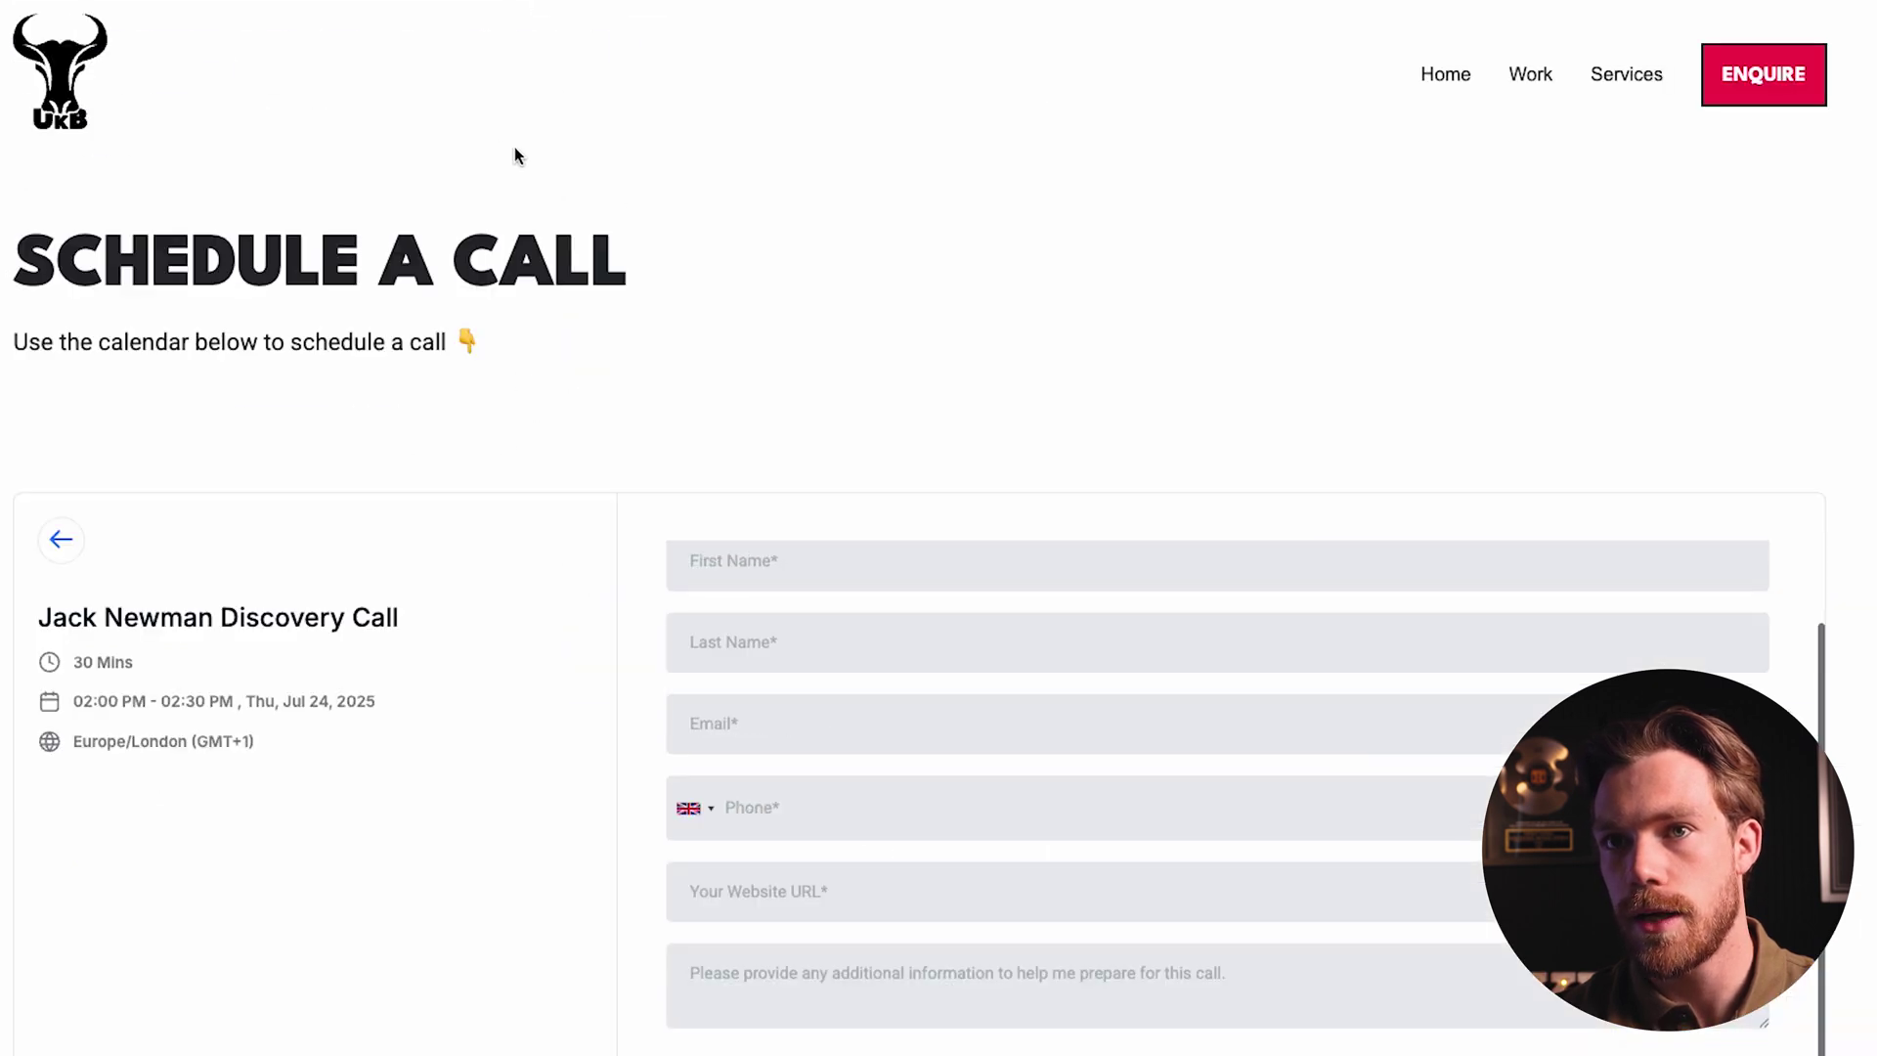
# - Go to the UKB Marketing home page and inspect the Name field of the footer's Get Insights form in the developer tools
pyautogui.click(78, 82)
pyautogui.scroll(-10, 838, 590)
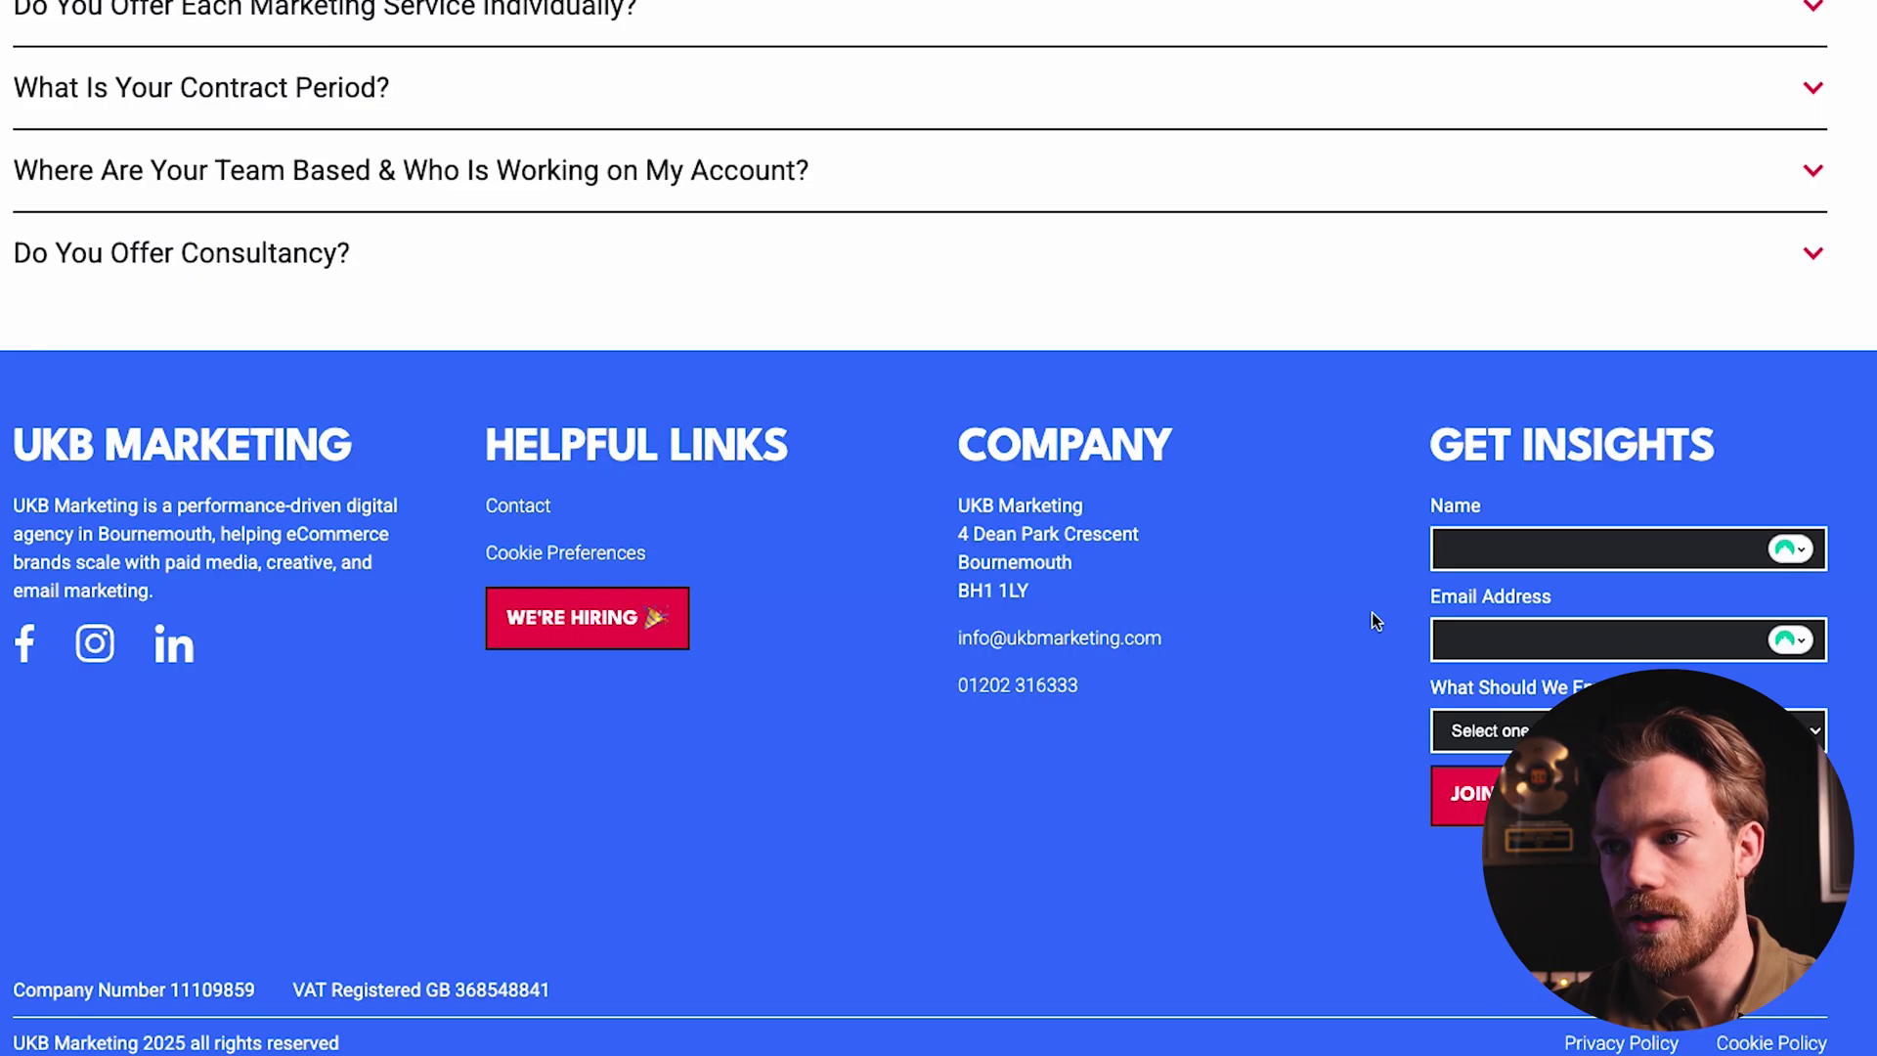
pyautogui.rightClick(1381, 436)
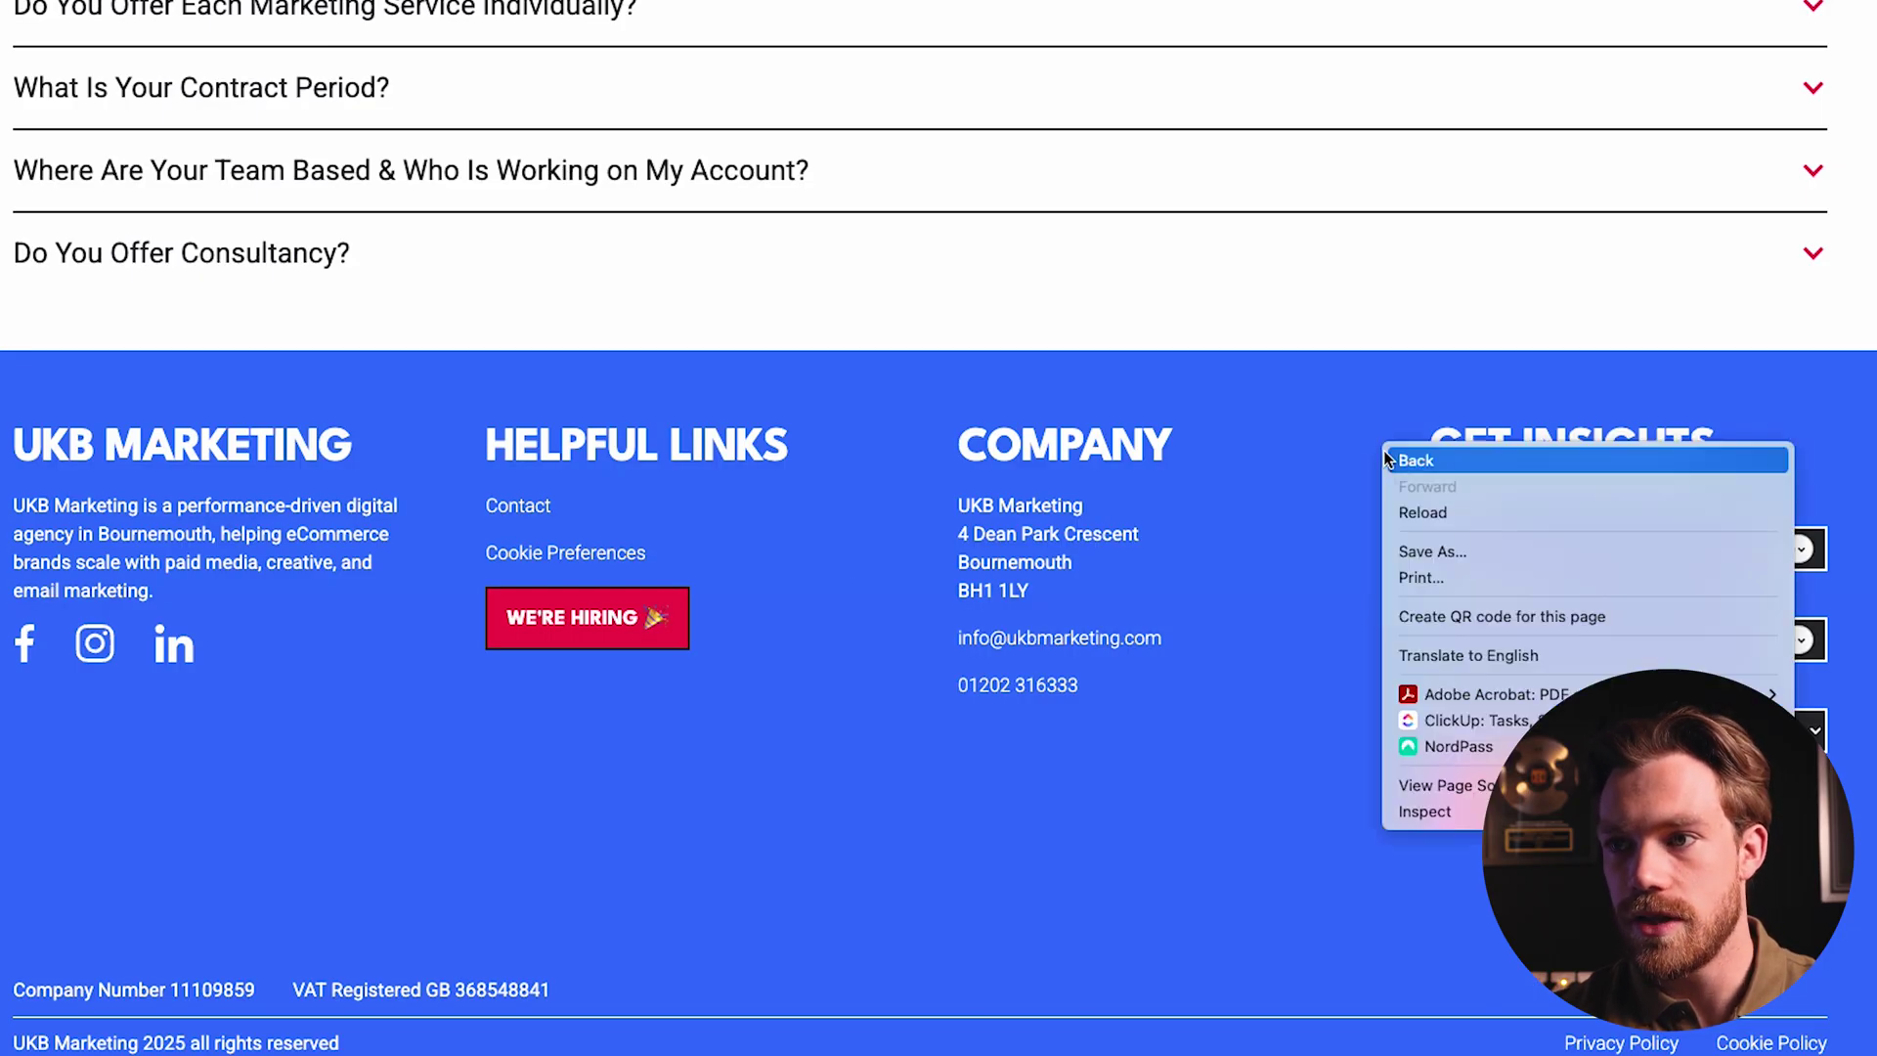
pyautogui.click(1421, 800)
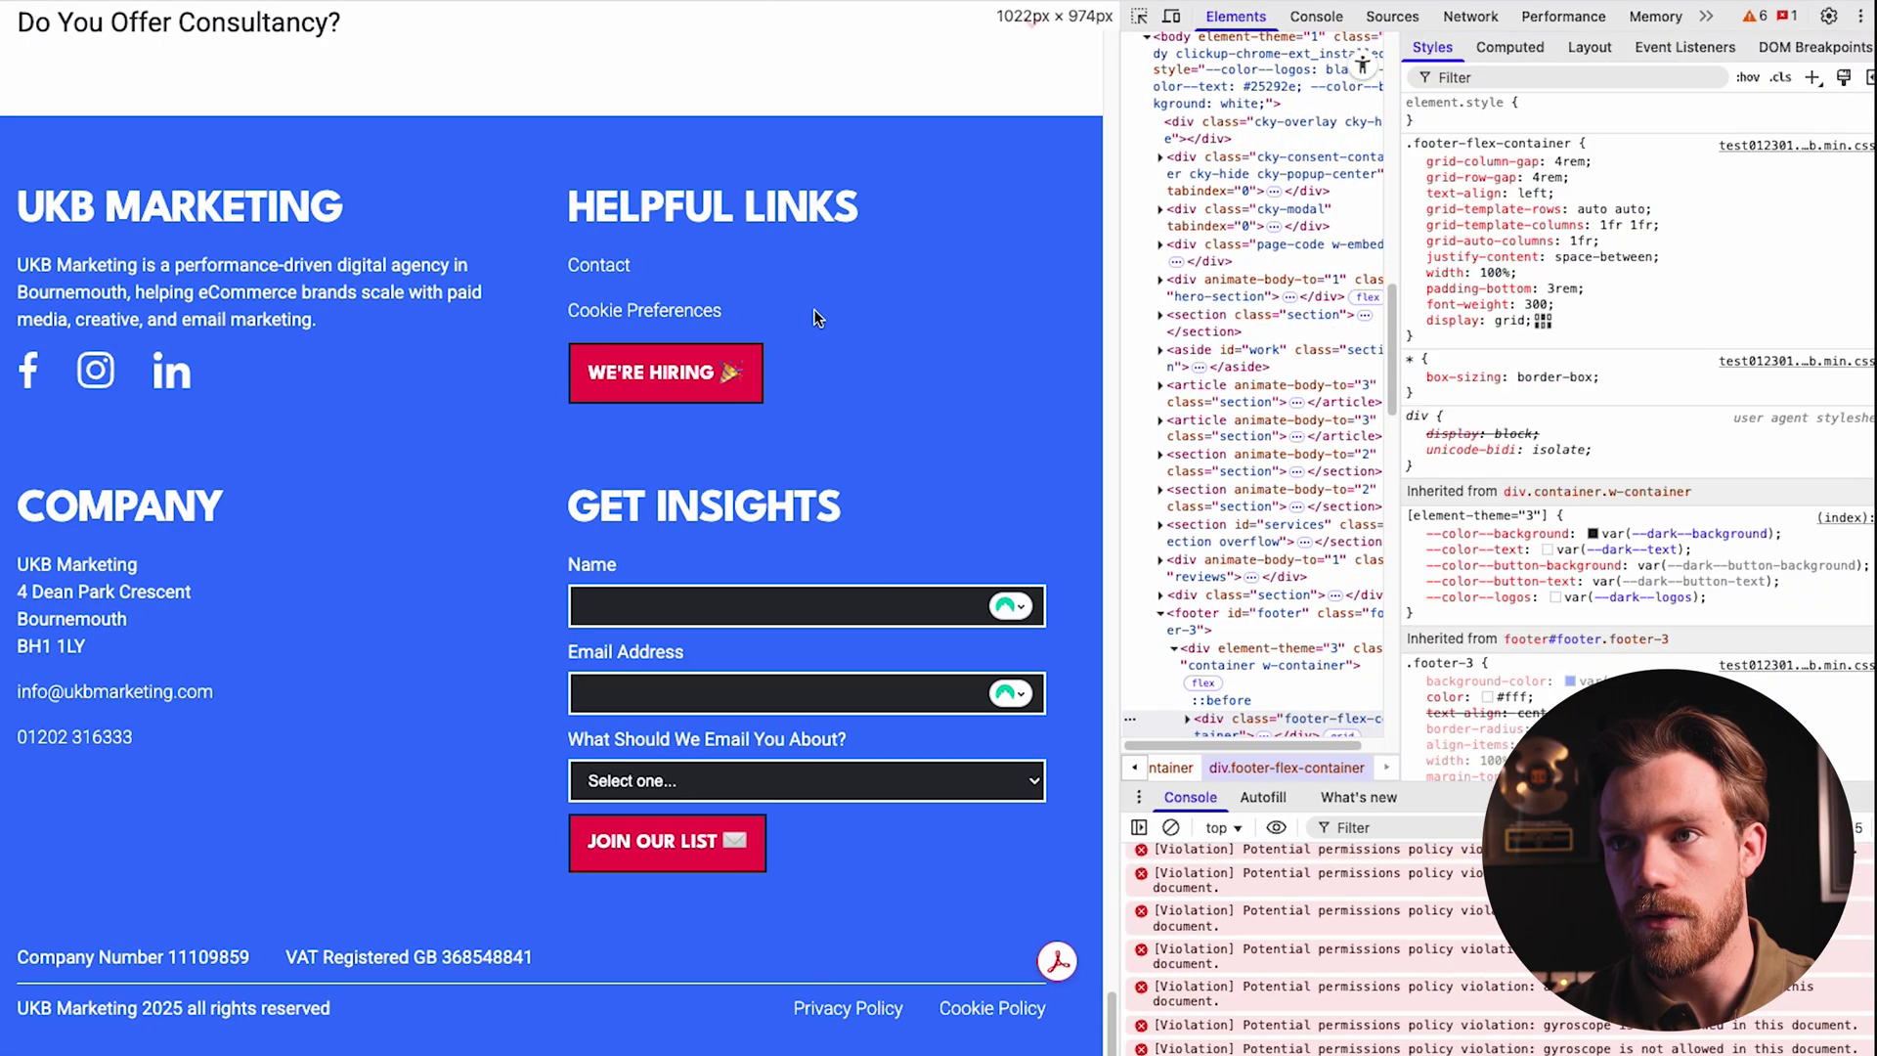
pyautogui.click(1139, 19)
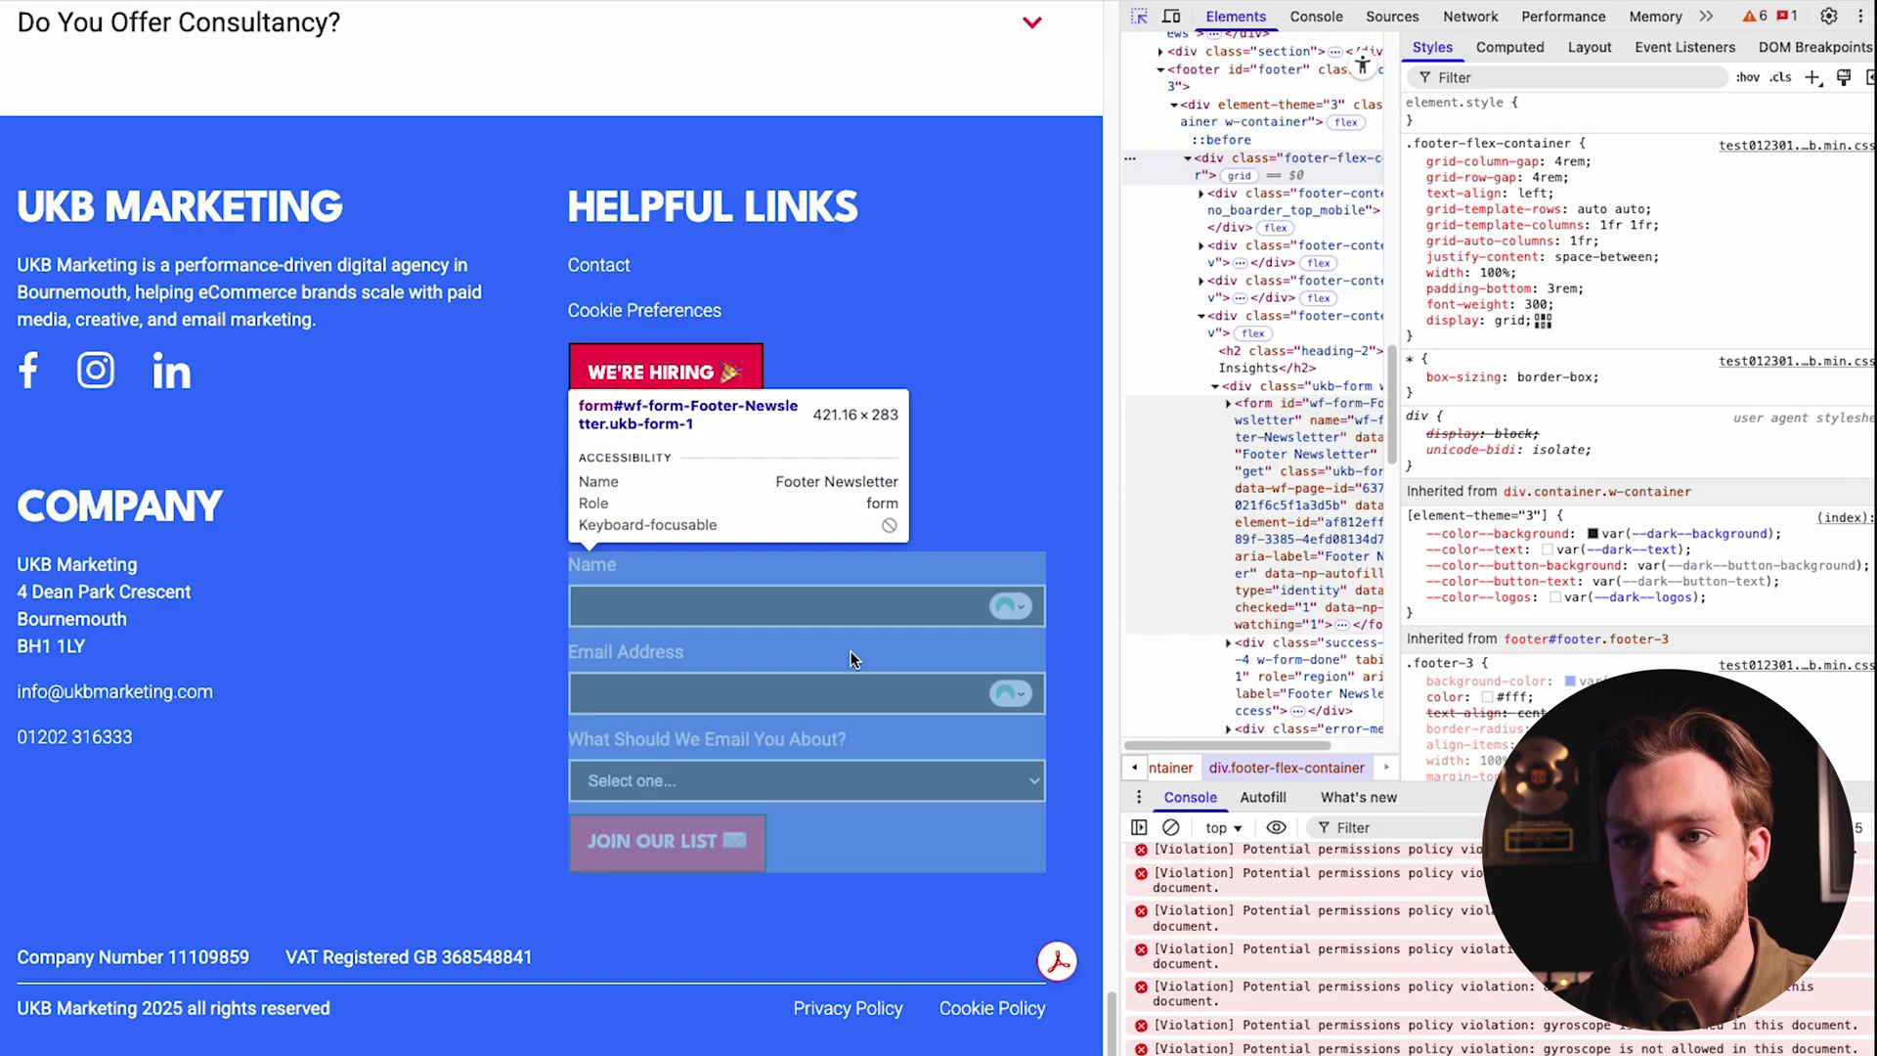
pyautogui.click(902, 618)
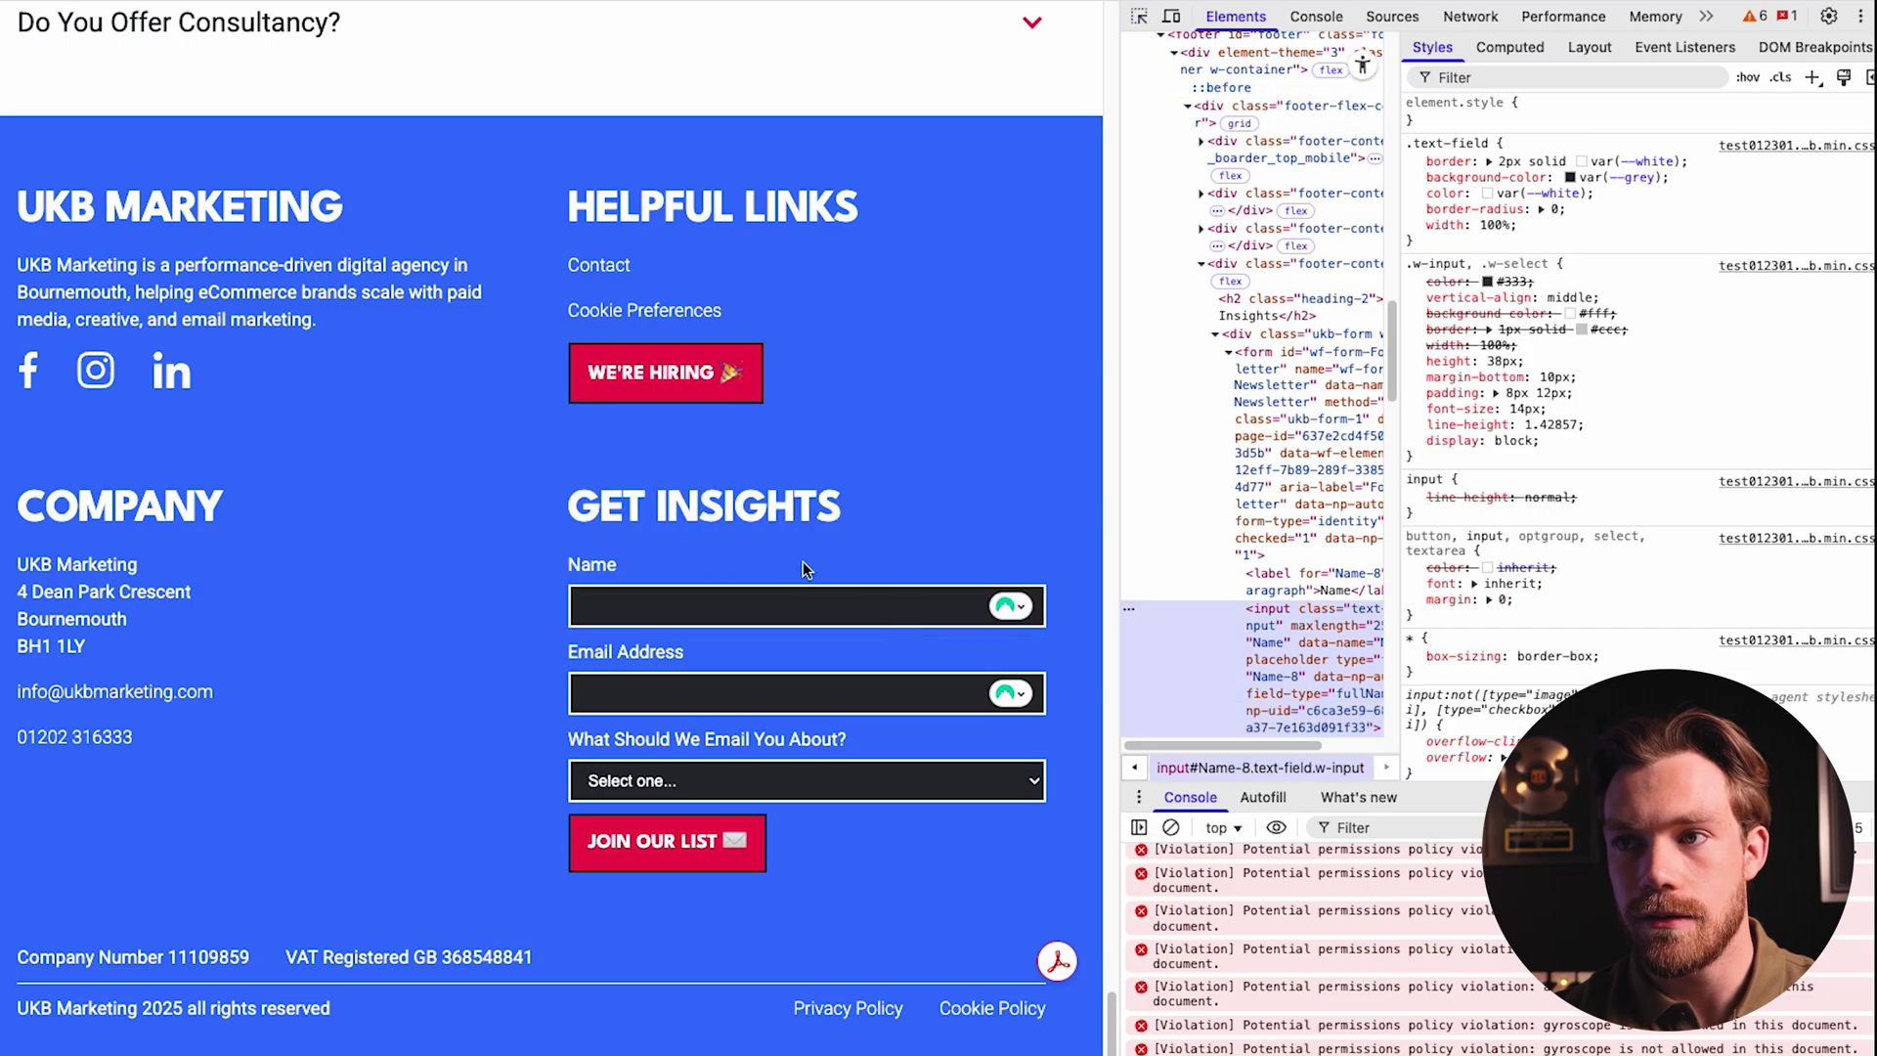